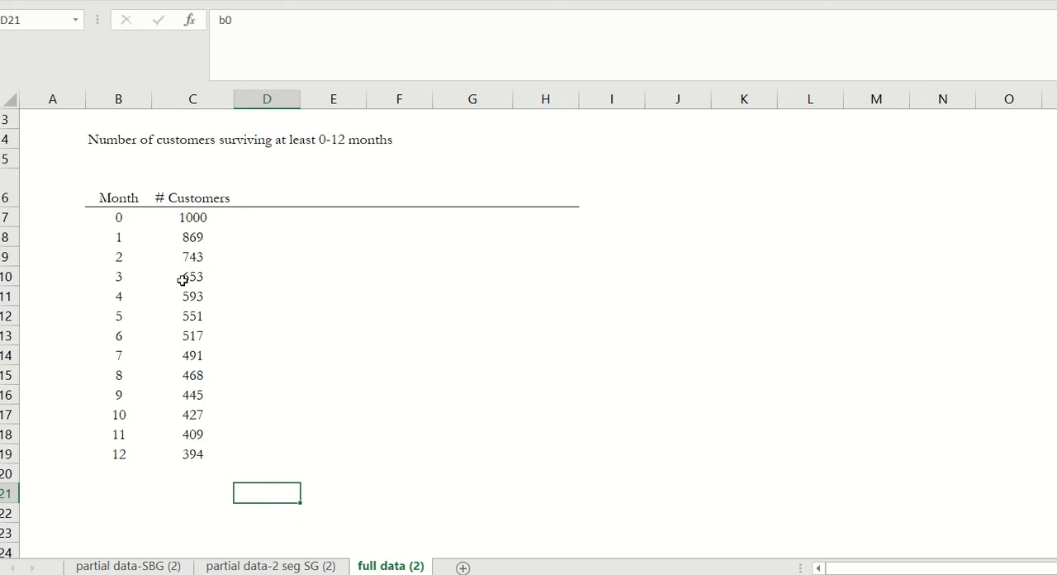
- Copy the 13 customer counts from the full data (2) sheet and paste them as values from C8 on partial data-2 seg SG (2)
left_click_drag(202, 217, 189, 454)
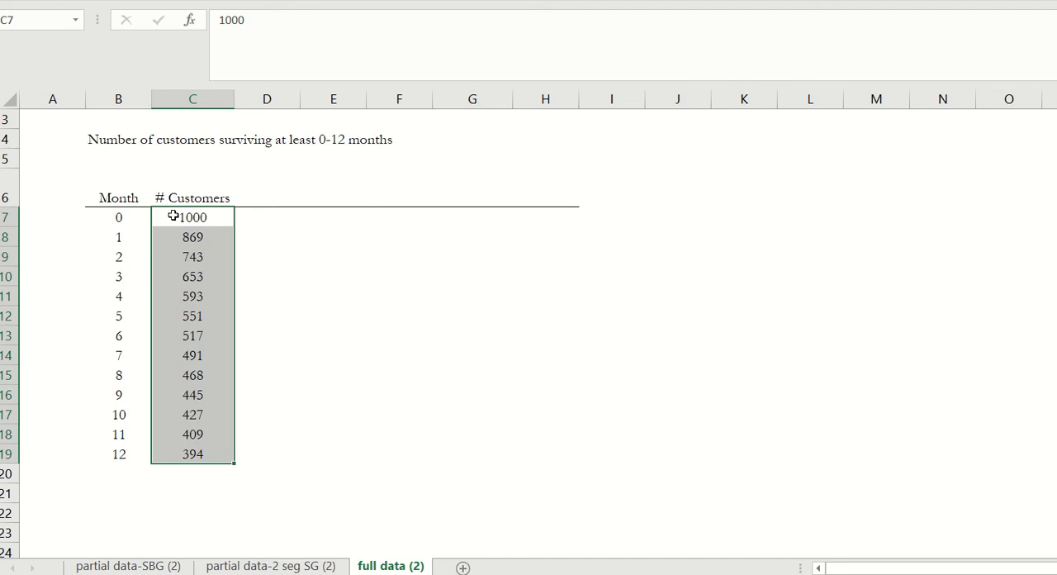
key("ctrl+c")
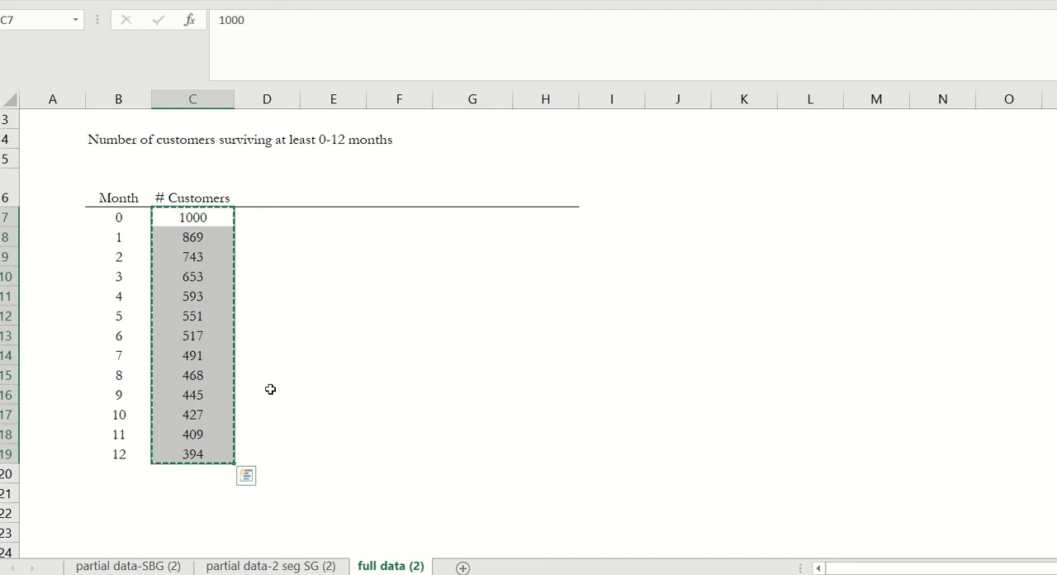
left_click(277, 569)
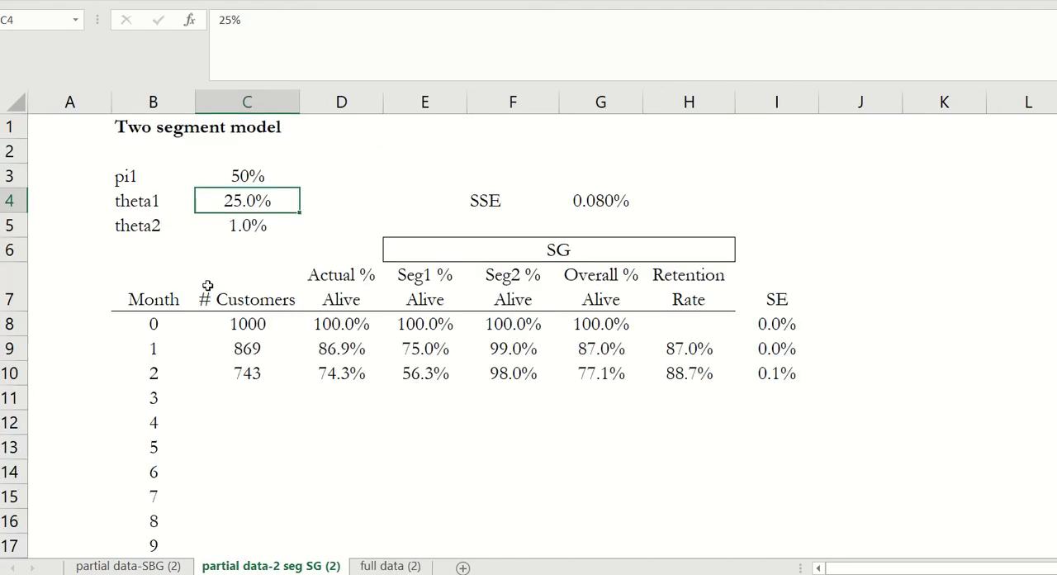
left_click(249, 323)
scroll(412, 320, "down", 1)
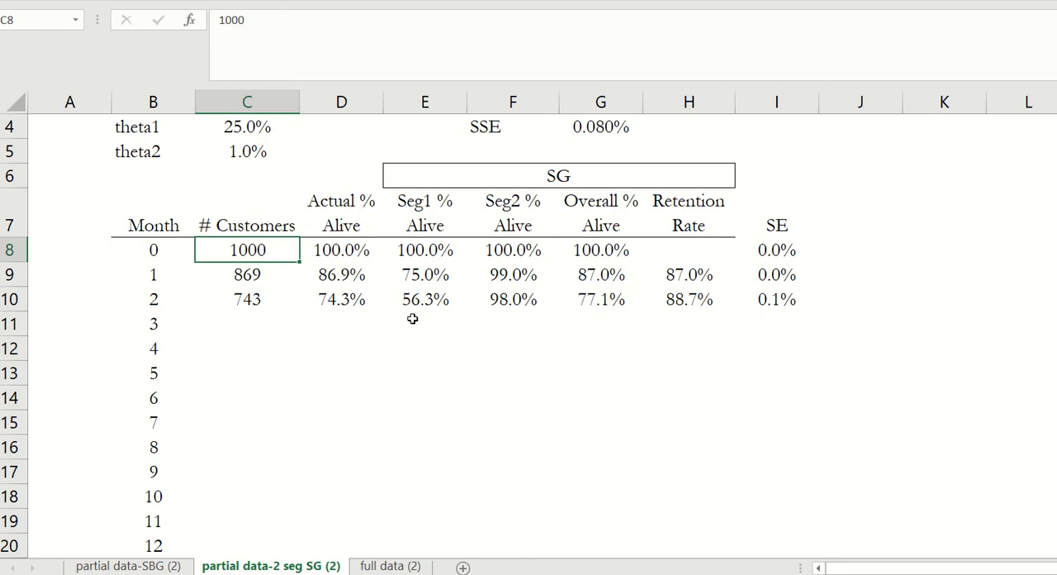
scroll(412, 319, "up", 1)
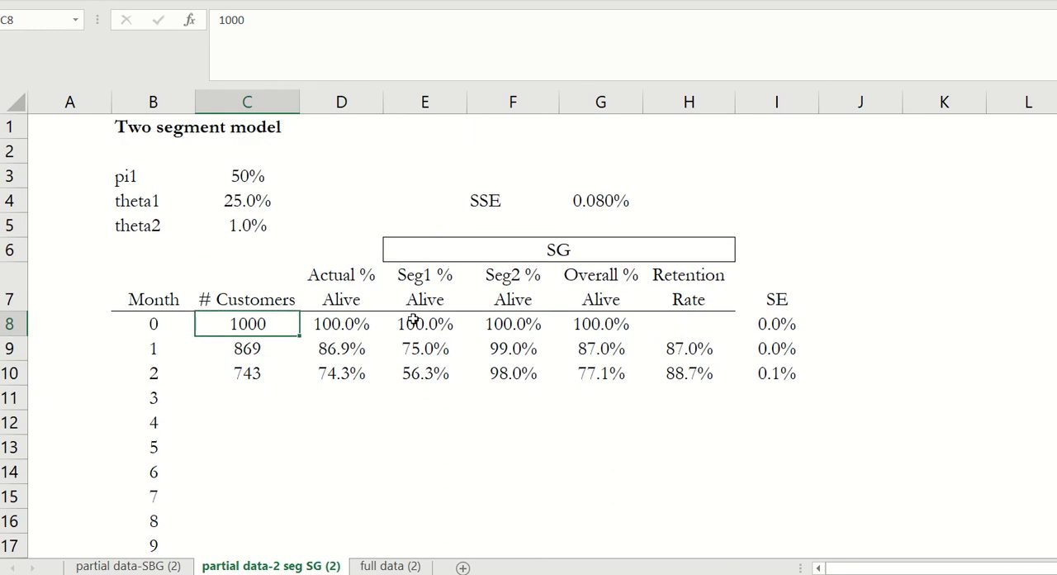
key("ctrl+alt+v")
key("v")
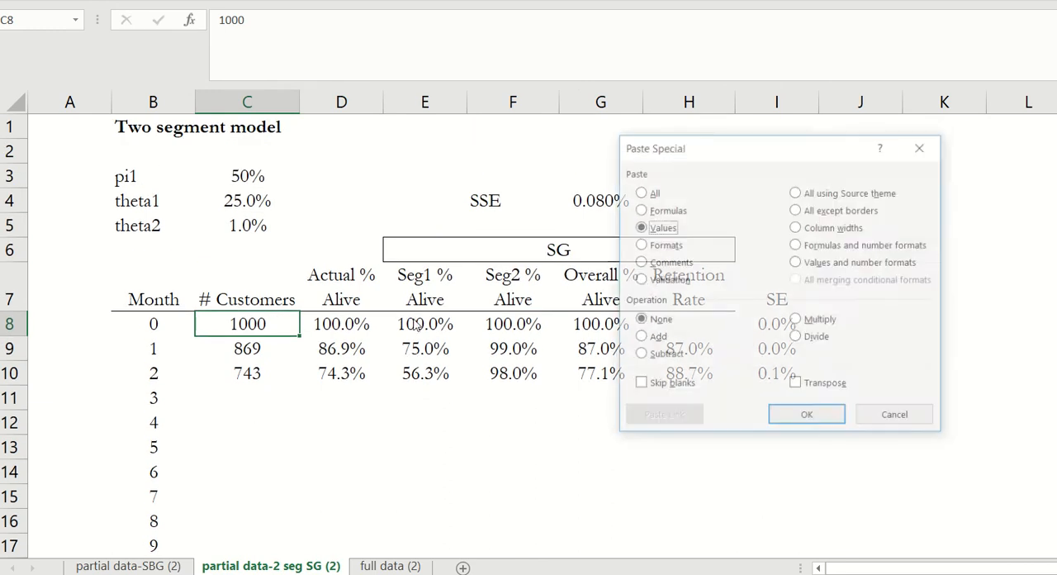
key("Return")
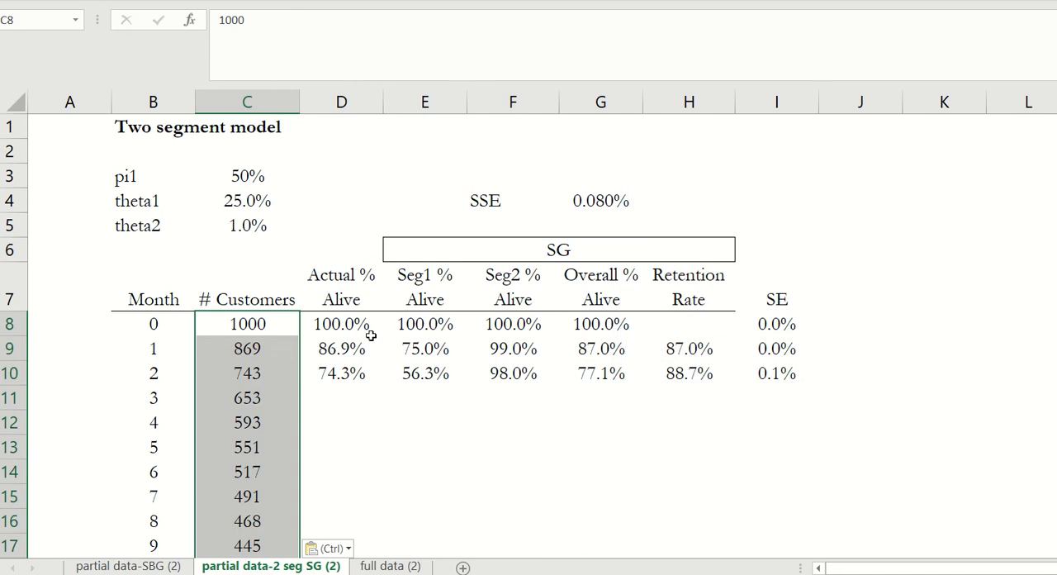
- Copy the Actual % Alive formula in D10 down through month 12 in D20
left_click(335, 372)
scroll(335, 371, "down", 2)
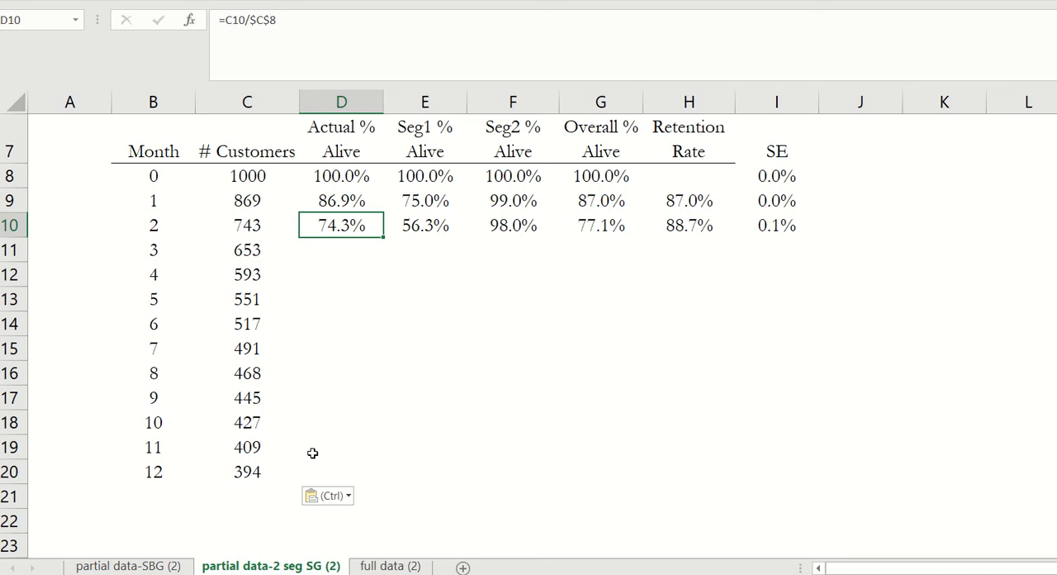
key("ctrl+c")
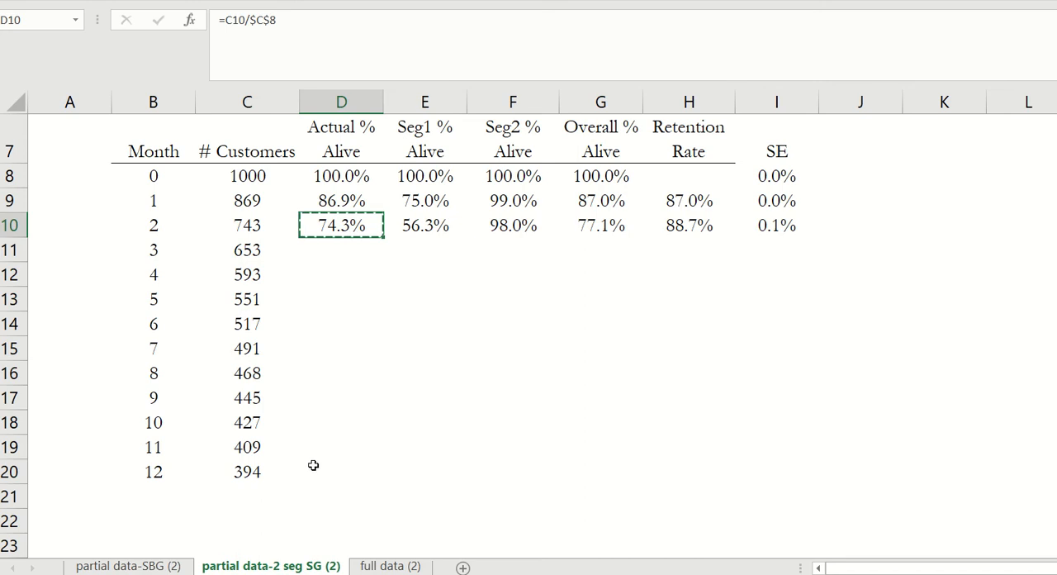
left_click(313, 465, "shift")
key("ctrl+v")
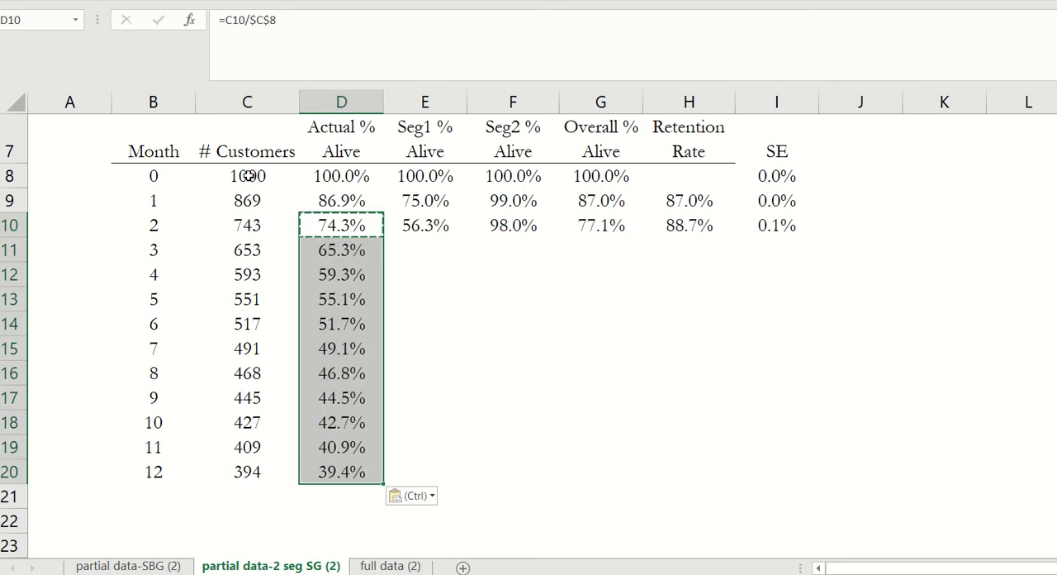
- Review the customer counts, the Actual % Alive column and the pi1, theta1 and theta2 parameters
left_click_drag(248, 176, 248, 458)
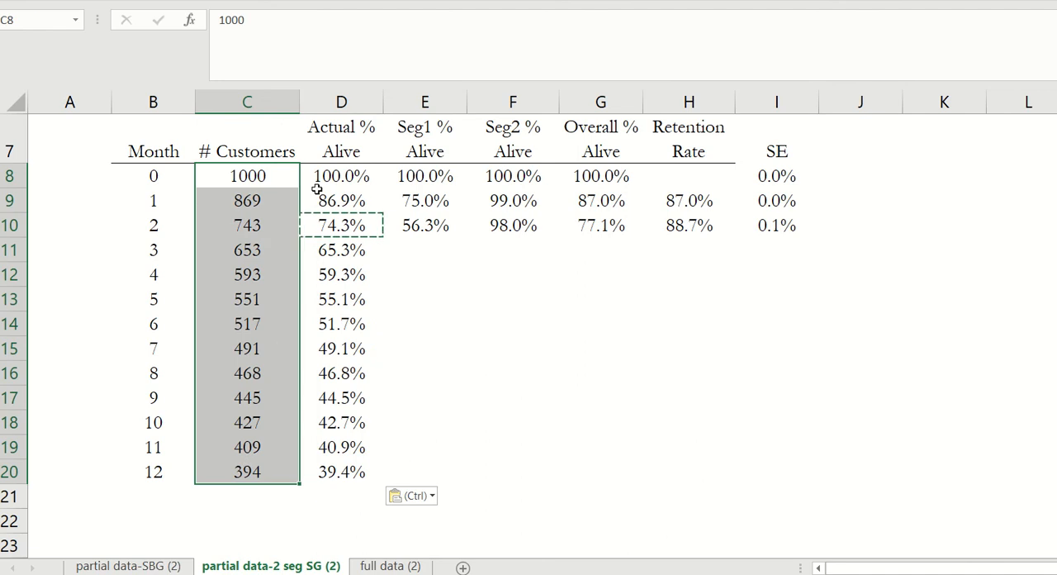
left_click_drag(332, 175, 330, 473)
scroll(154, 356, "up", 1)
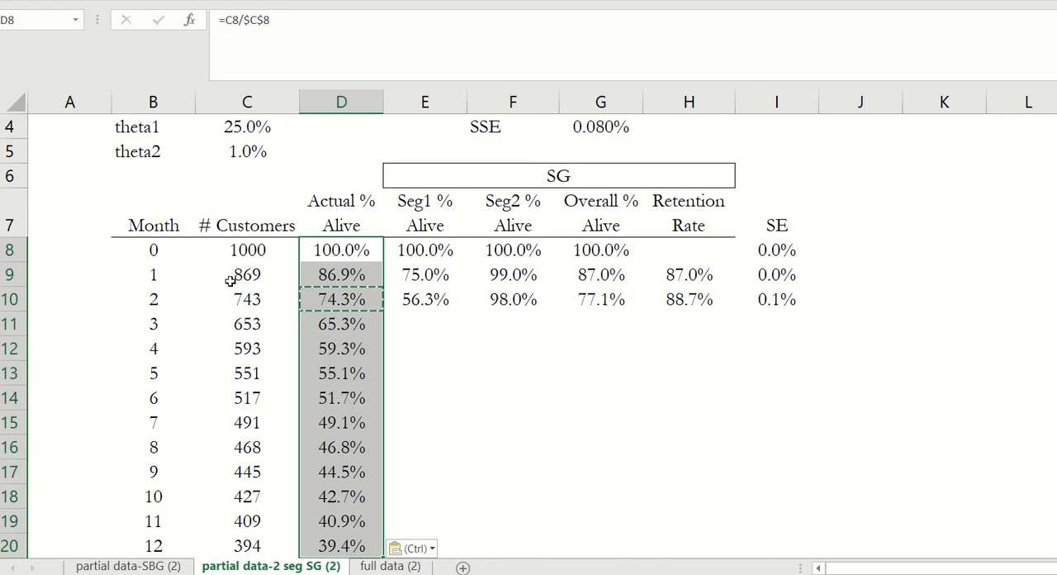
scroll(233, 276, "up", 1)
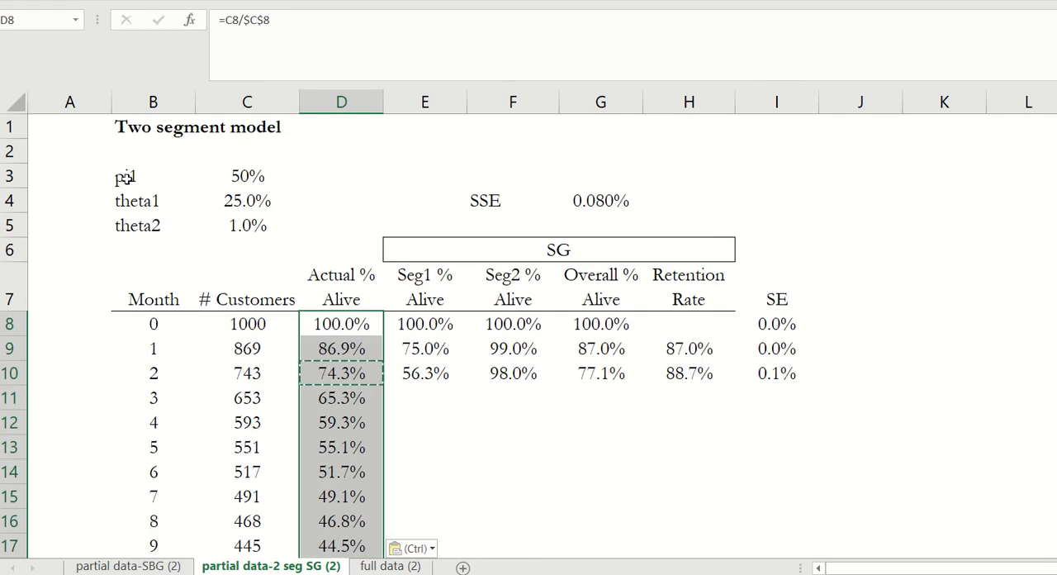
left_click_drag(127, 177, 242, 223)
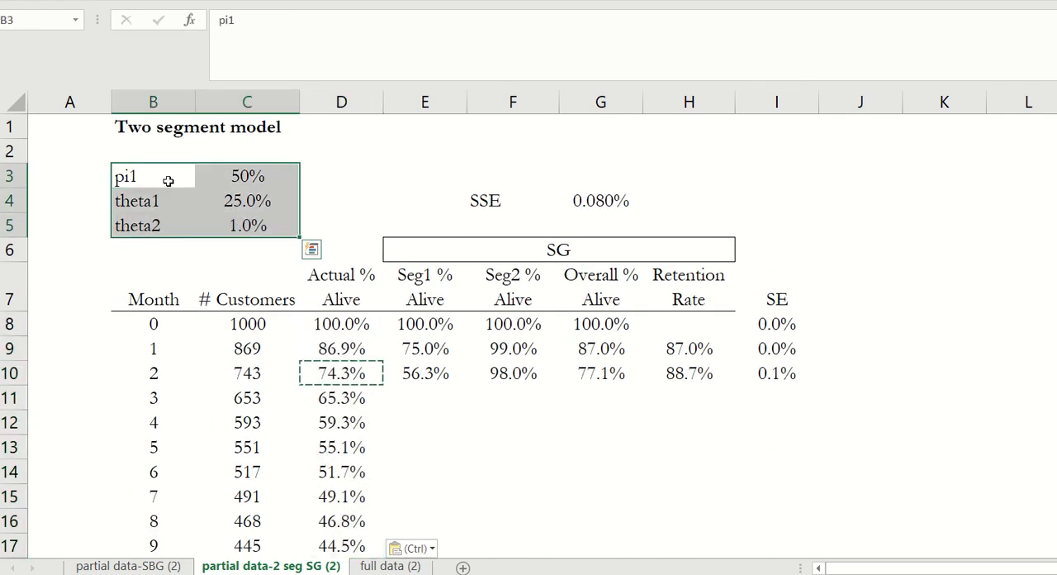
left_click(258, 178)
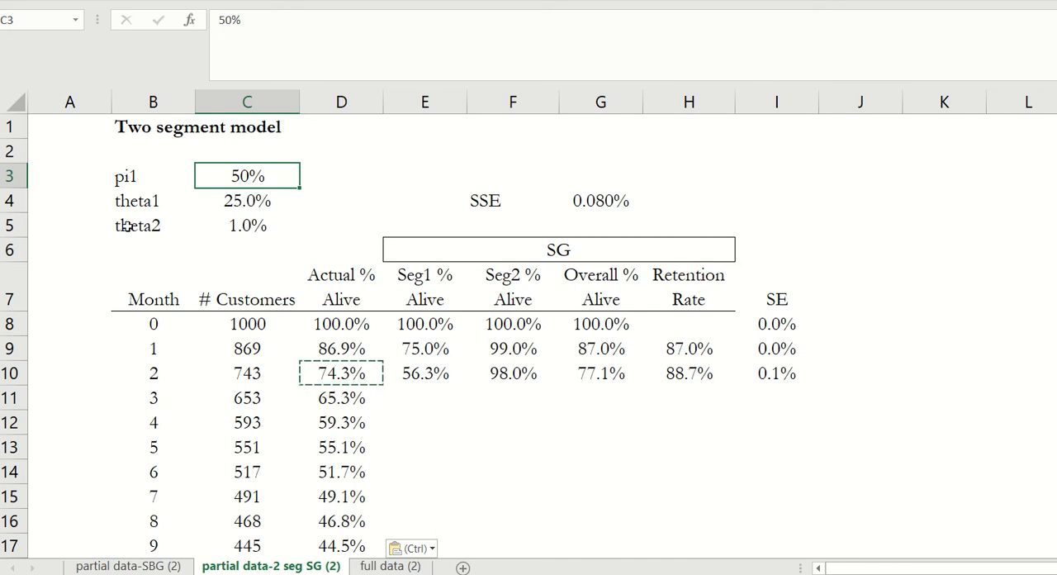
left_click_drag(125, 226, 244, 224)
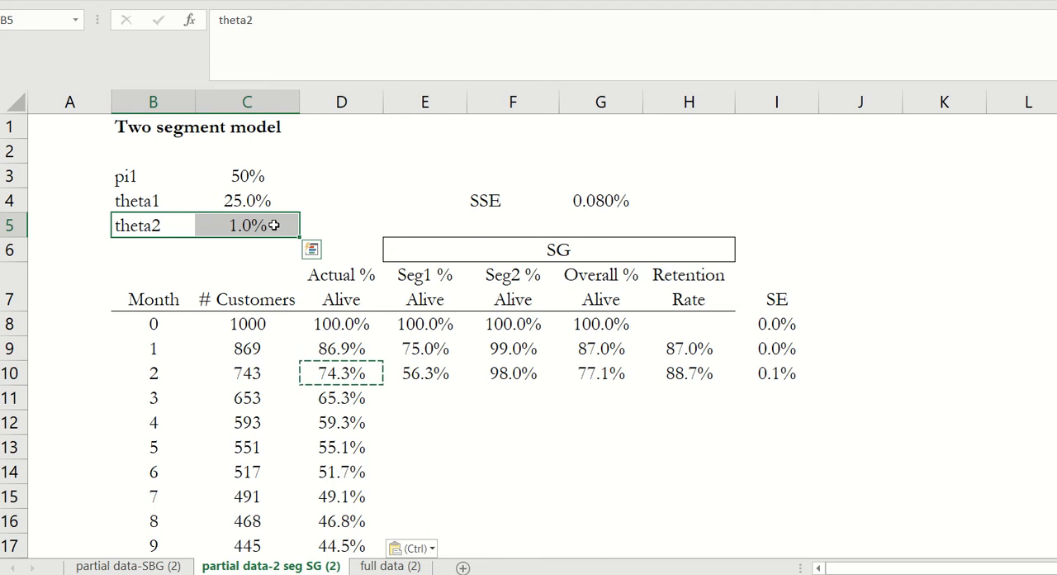
- Copy the Seg1, Seg2, Overall and Retention Rate formulas in E10:H10 down through row 20 and check the filled rows
left_click(417, 372)
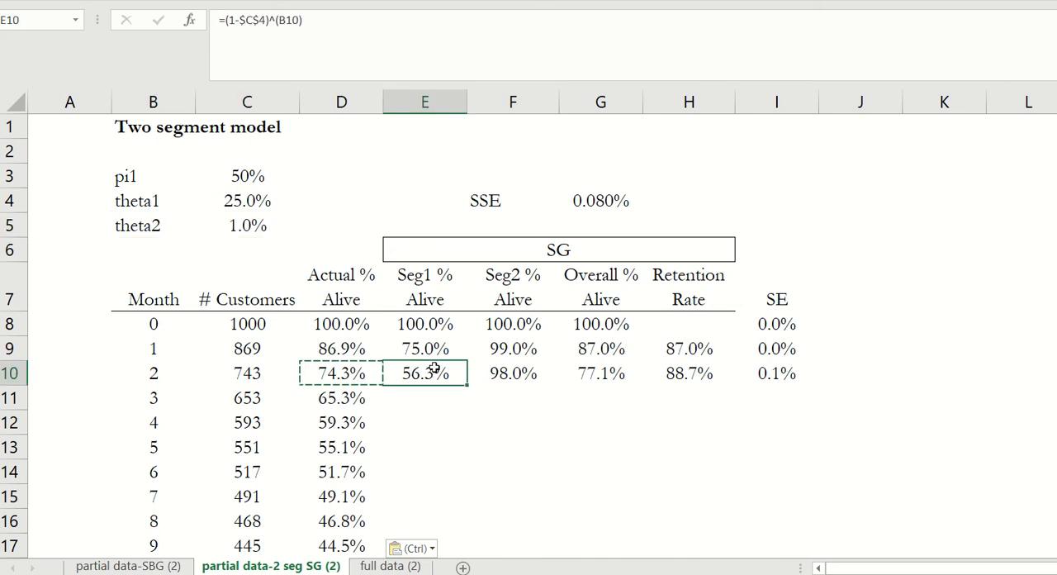
left_click(601, 374, "shift")
key("ctrl+c")
left_click(677, 373, "shift")
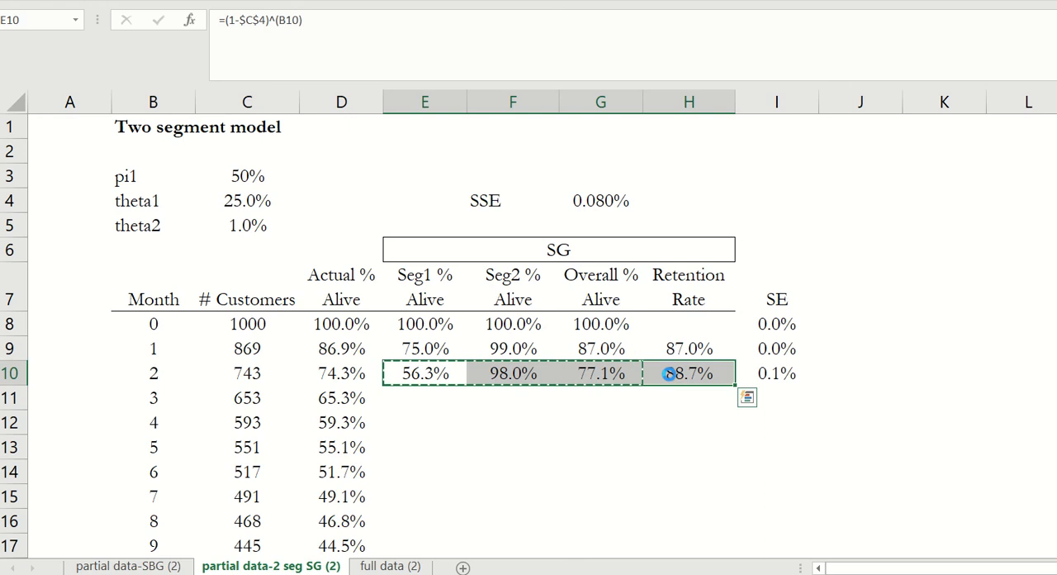
key("ctrl+c")
scroll(666, 393, "down", 1)
scroll(667, 392, "down", 2)
left_click(694, 479, "shift")
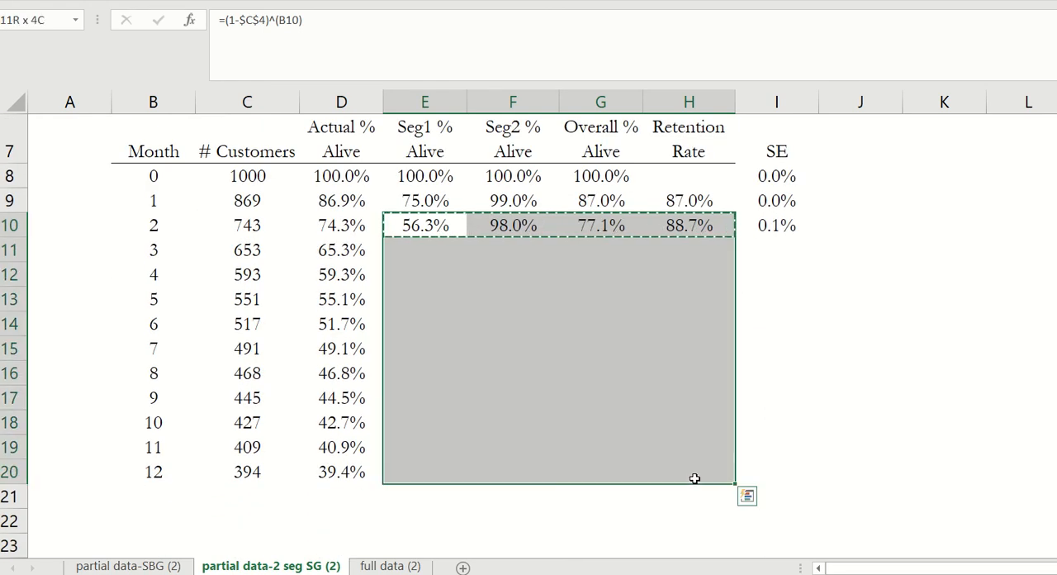
scroll(623, 396, "up", 2)
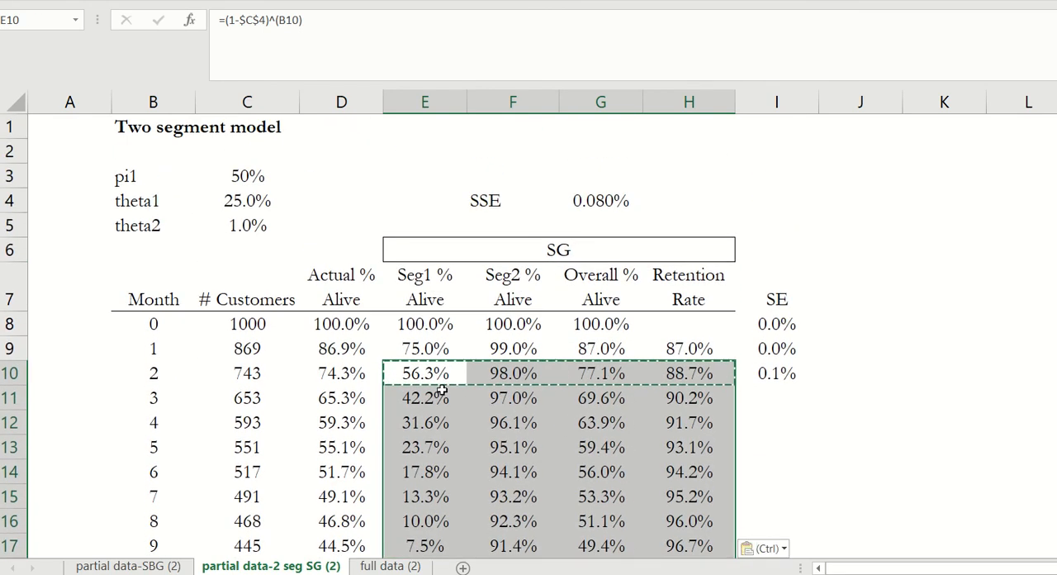
left_click(591, 394)
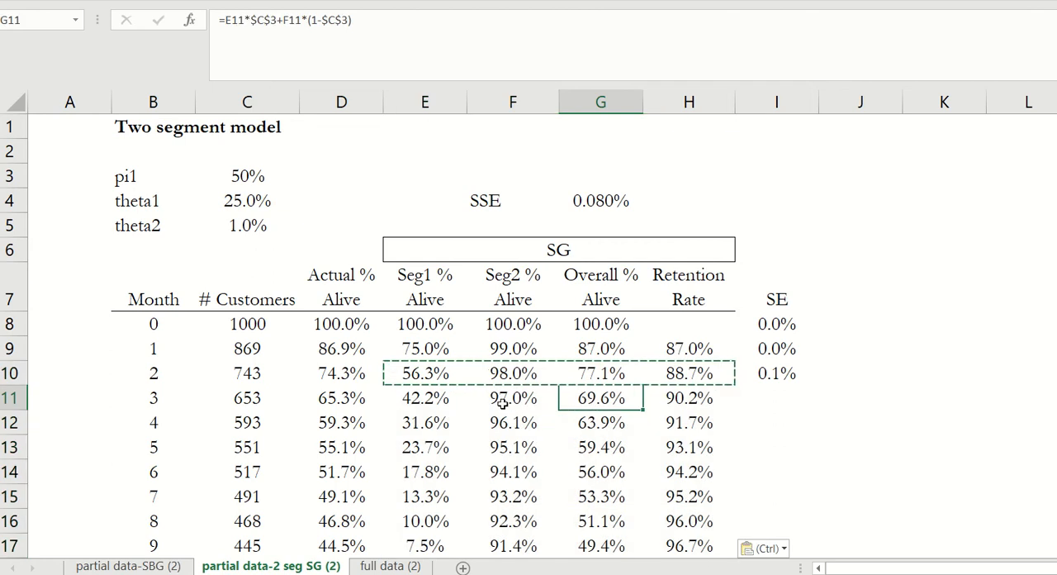
scroll(448, 404, "down", 1)
scroll(448, 404, "down", 1)
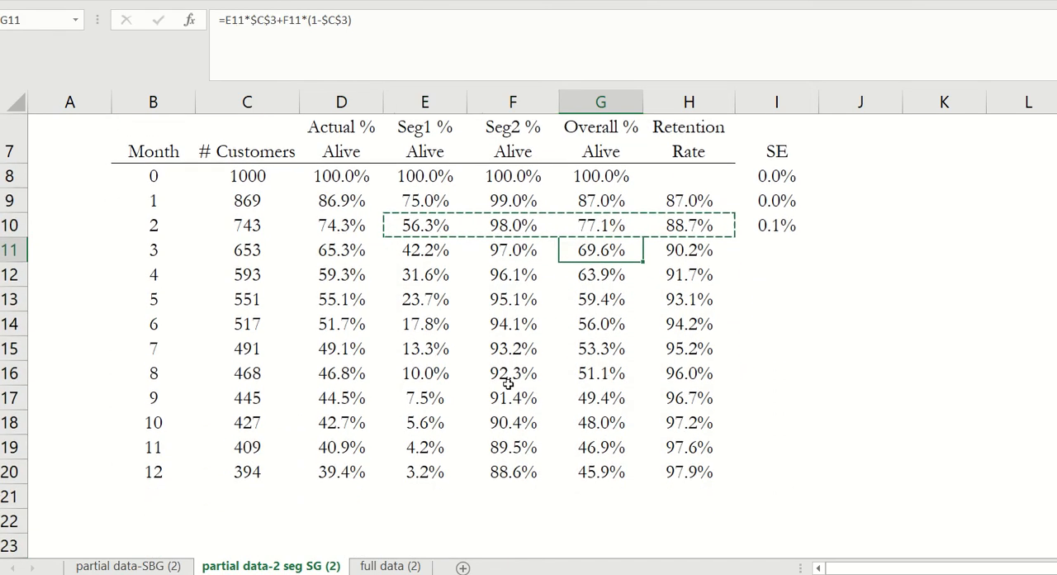
scroll(512, 356, "up", 1)
scroll(330, 306, "up", 1)
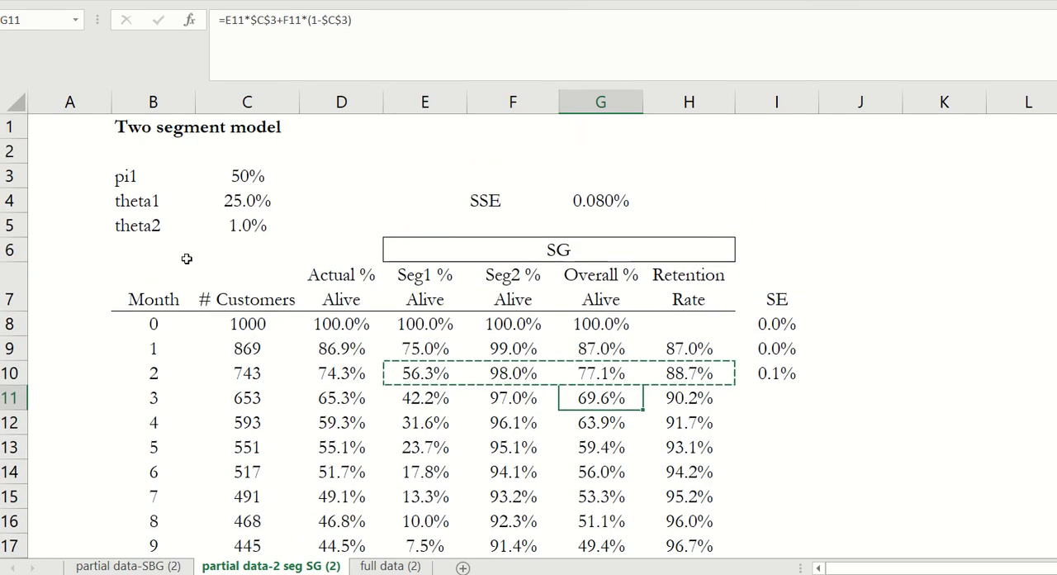
- Set the model parameters pi1 to 75%, theta1 to 30% and theta2 to 2%
left_click(238, 175)
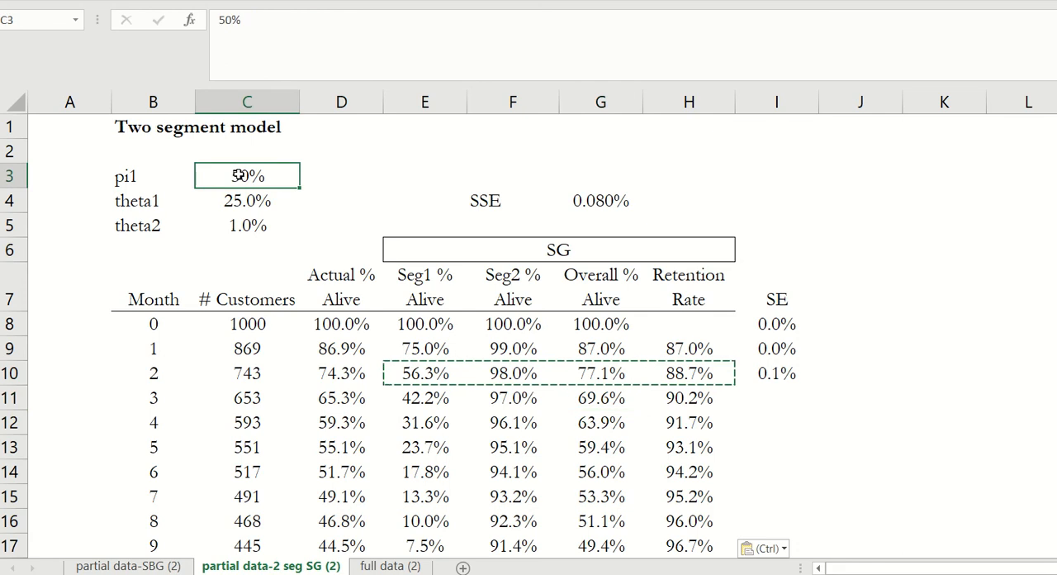
key("Escape")
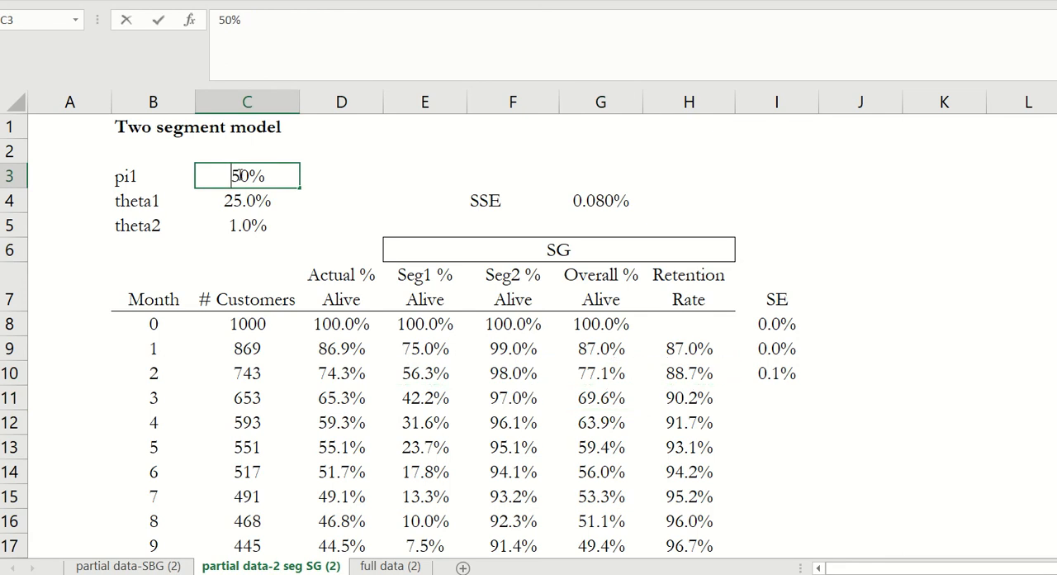
type("75%")
key("Return")
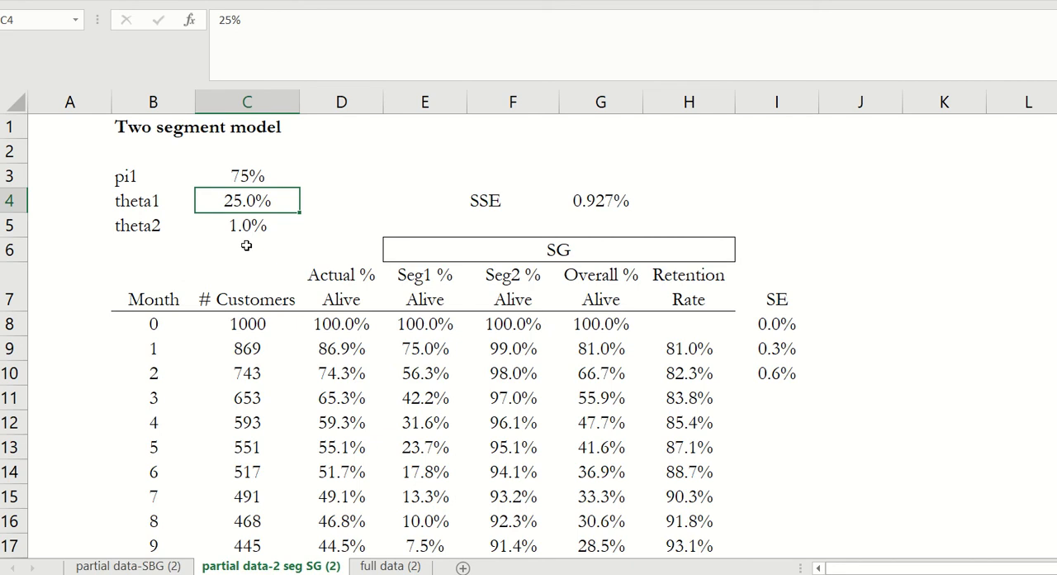
type("30")
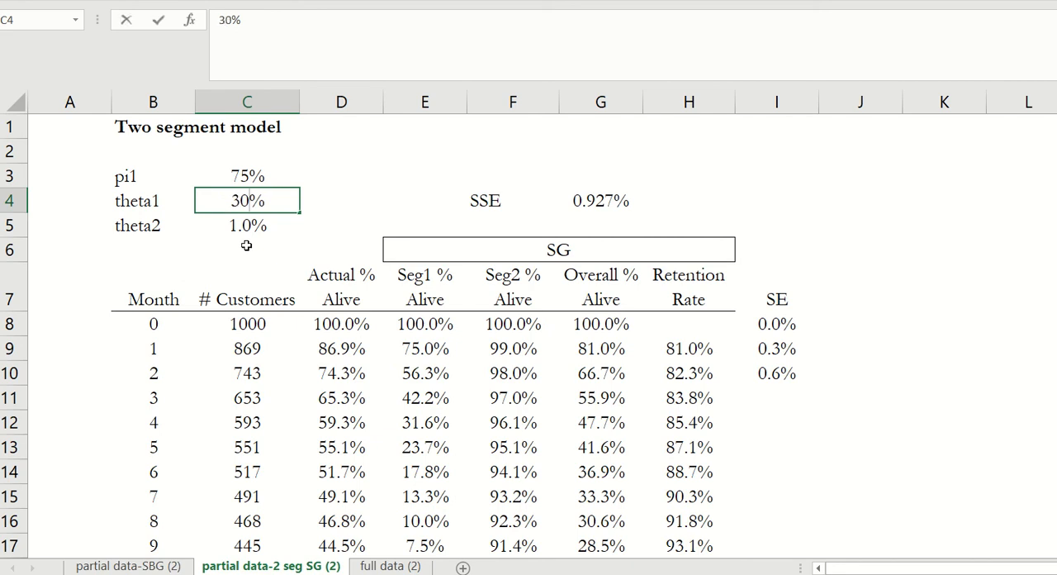
key("Return")
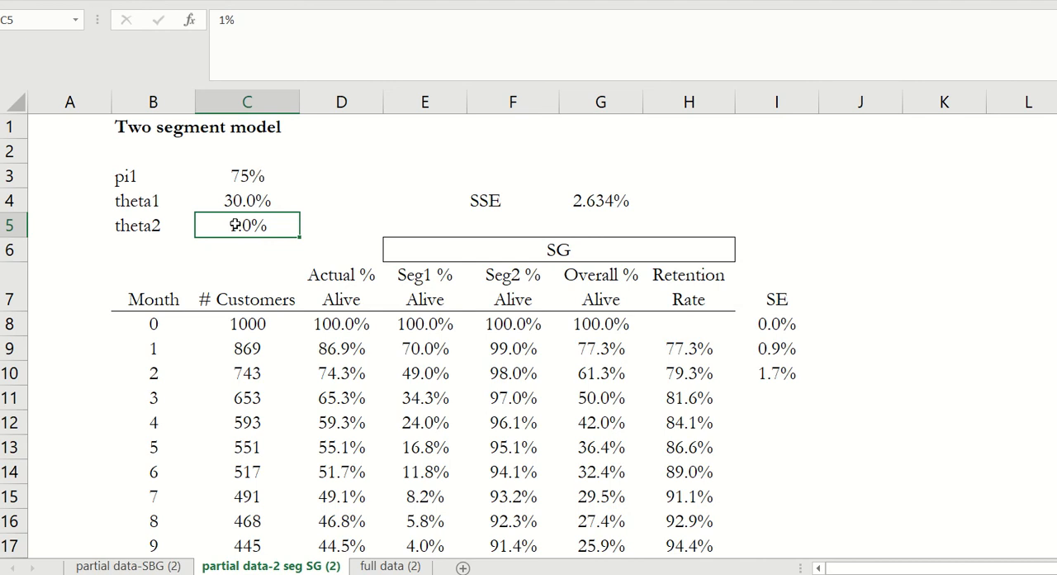
type("2")
key("Return")
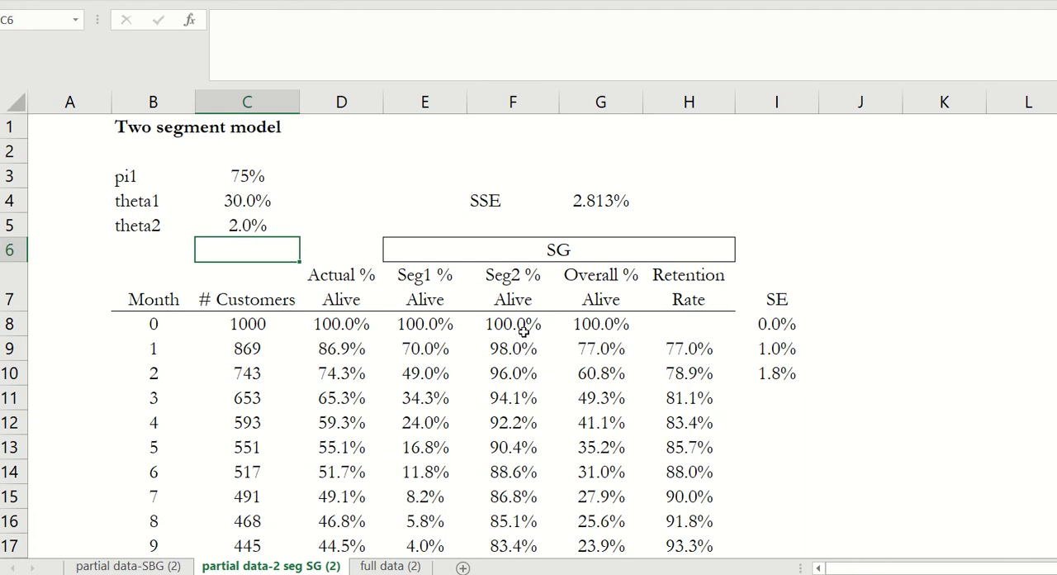
- Examine the Seg1 and Seg2 % Alive columns over months 0 to 12 and the Overall % Alive formula in G9
scroll(499, 319, "down", 1)
scroll(499, 319, "up", 1)
left_click_drag(417, 326, 421, 546)
scroll(420, 462, "down", 1)
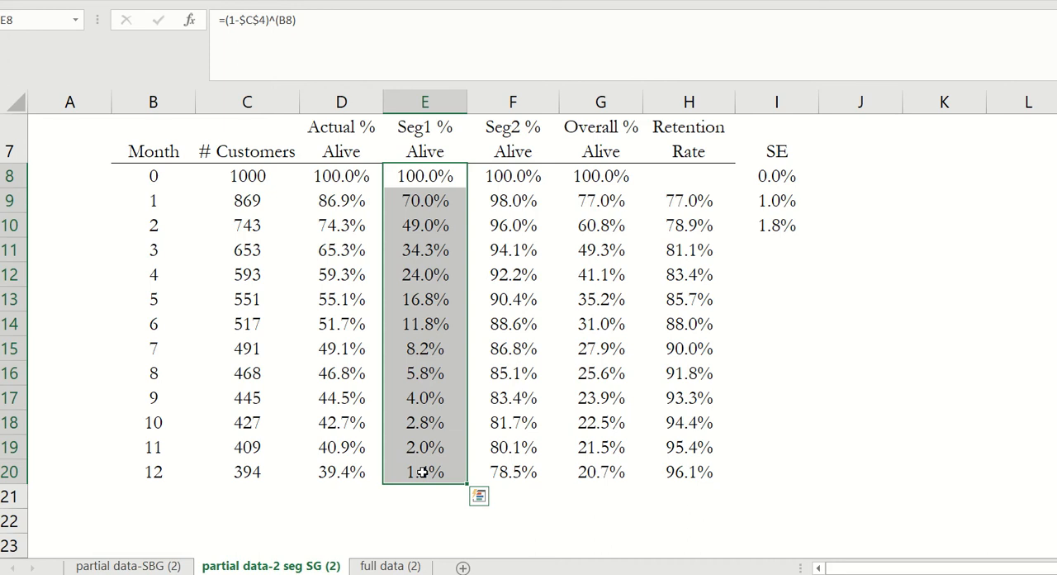
left_click_drag(505, 175, 499, 475)
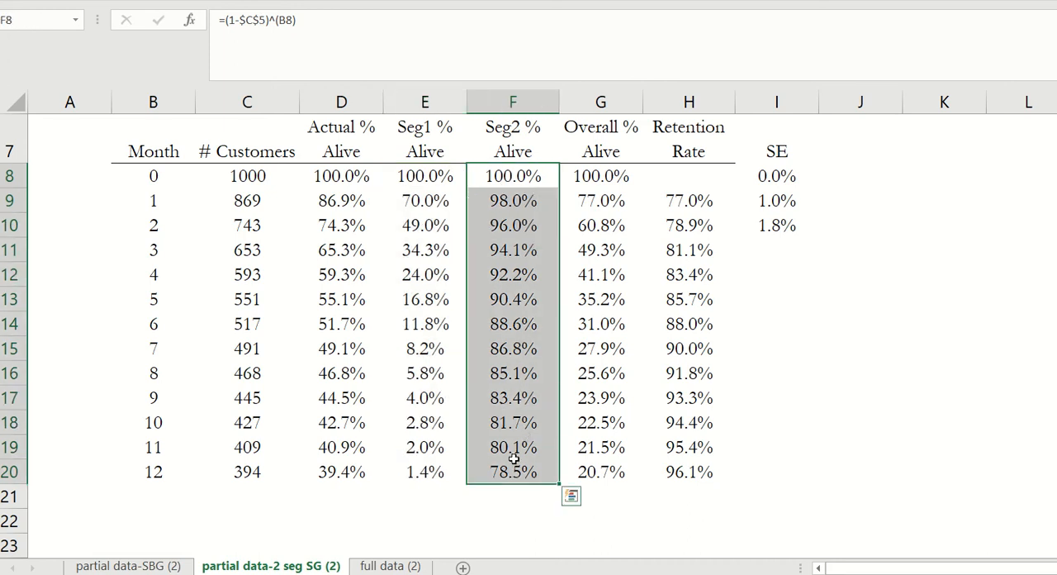
scroll(514, 459, "up", 2)
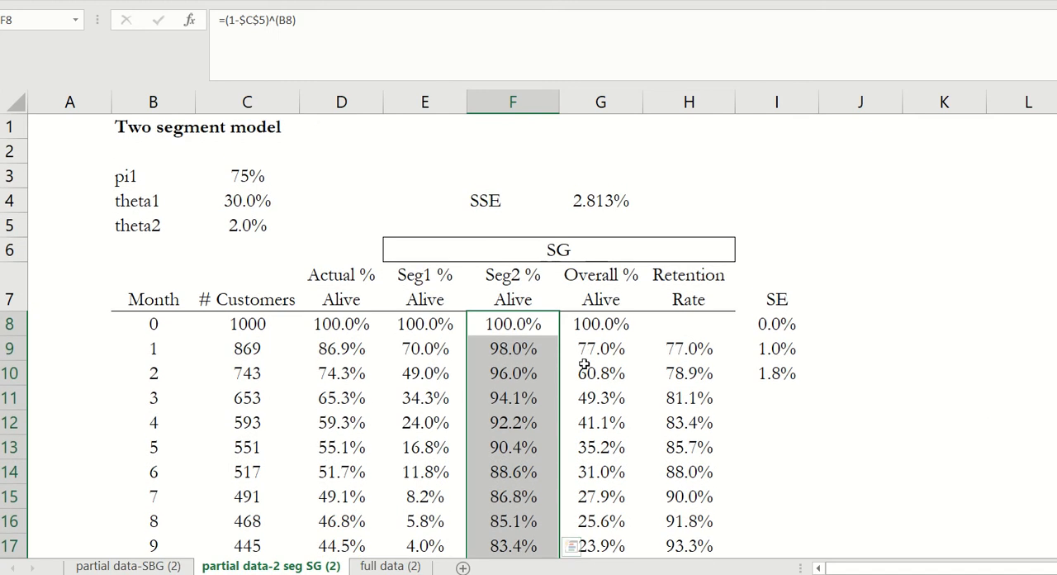
left_click(430, 348)
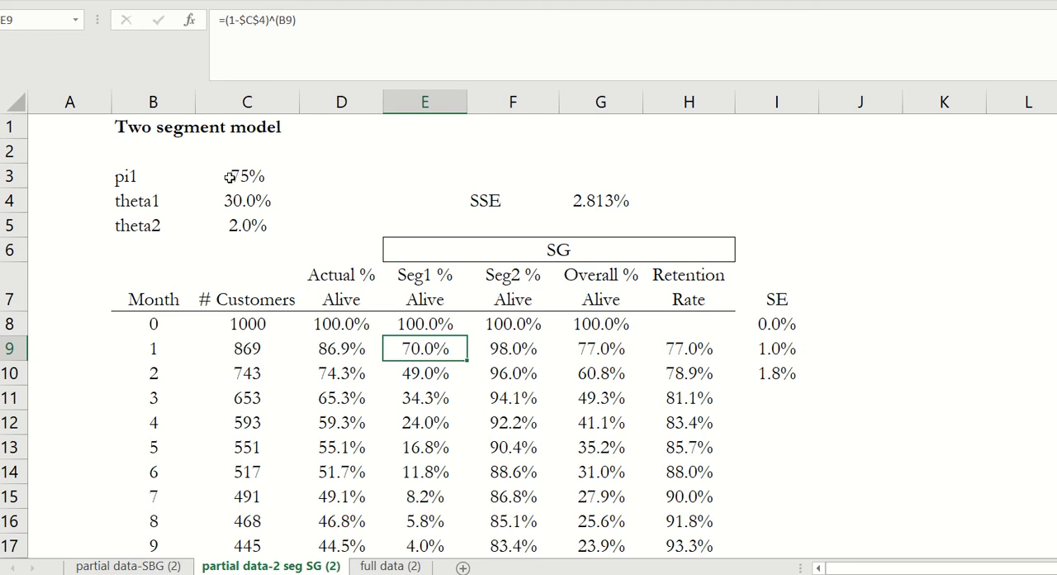
left_click(596, 349)
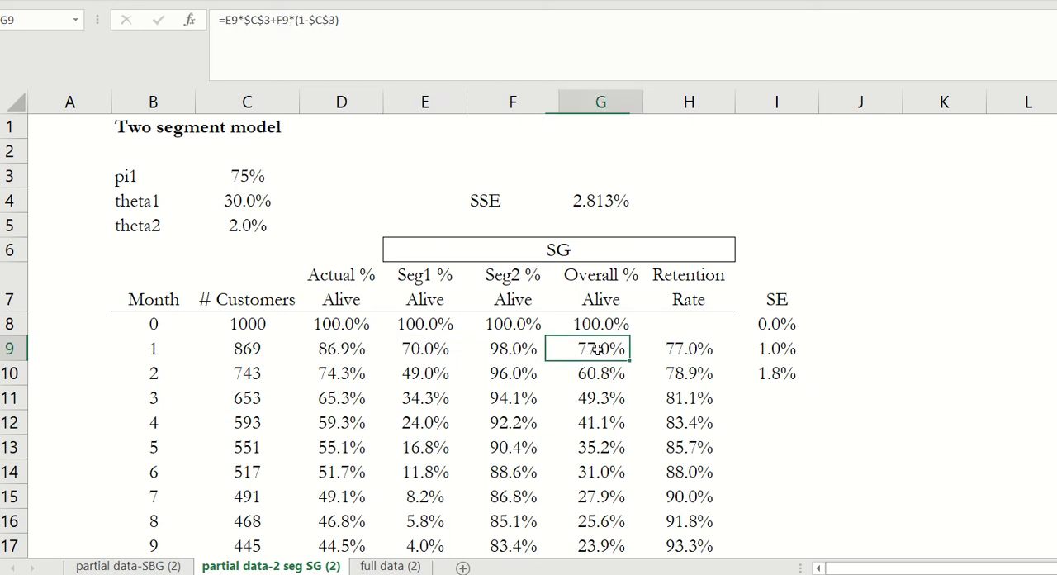
left_click(350, 33)
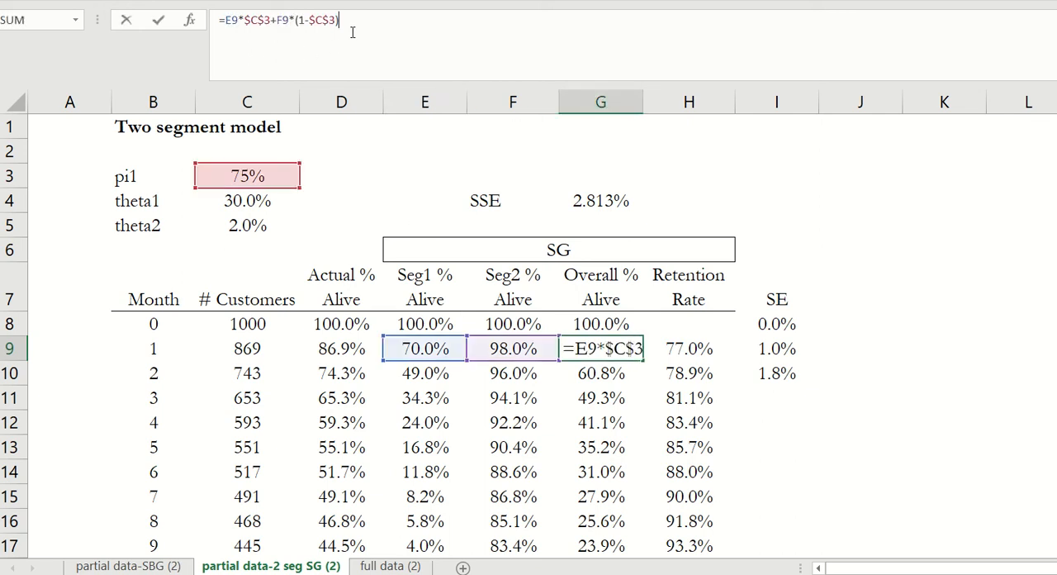
- Leave the G9 formula unchanged and examine the Overall % Alive value and formula for month 12 in G20
key("Escape")
scroll(486, 399, "down", 1)
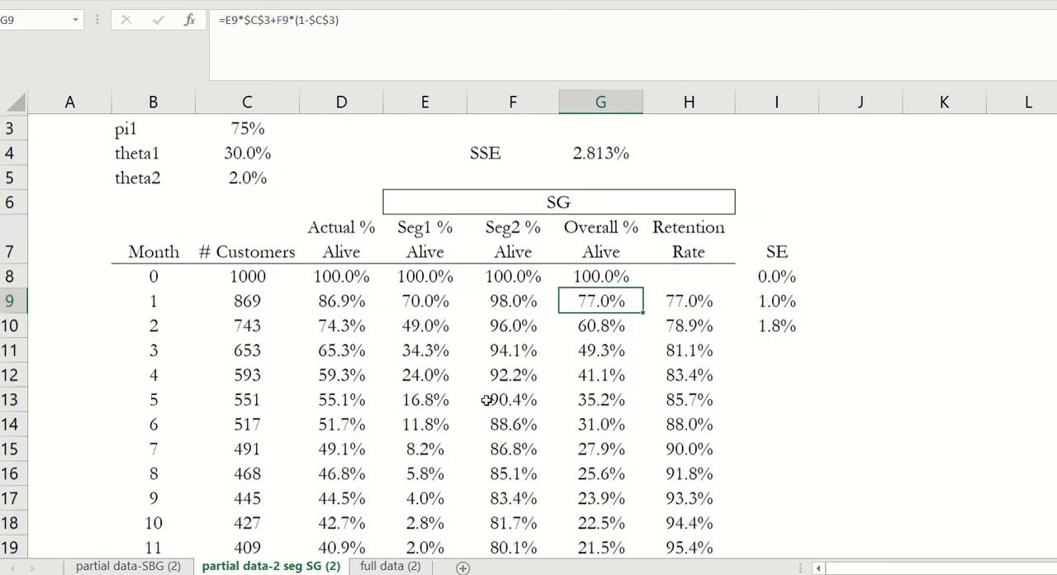
scroll(487, 399, "down", 1)
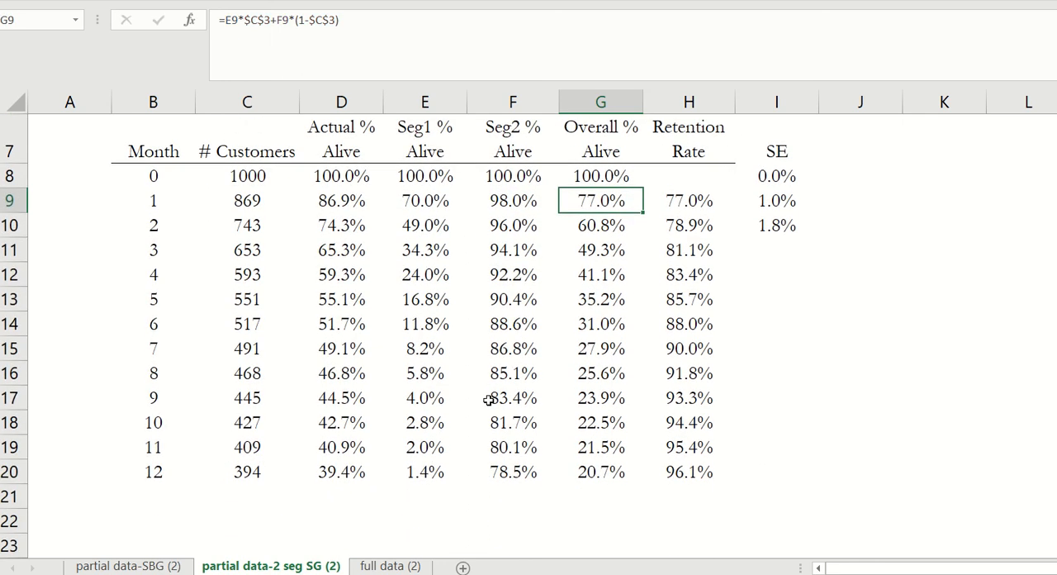
scroll(486, 399, "up", 1)
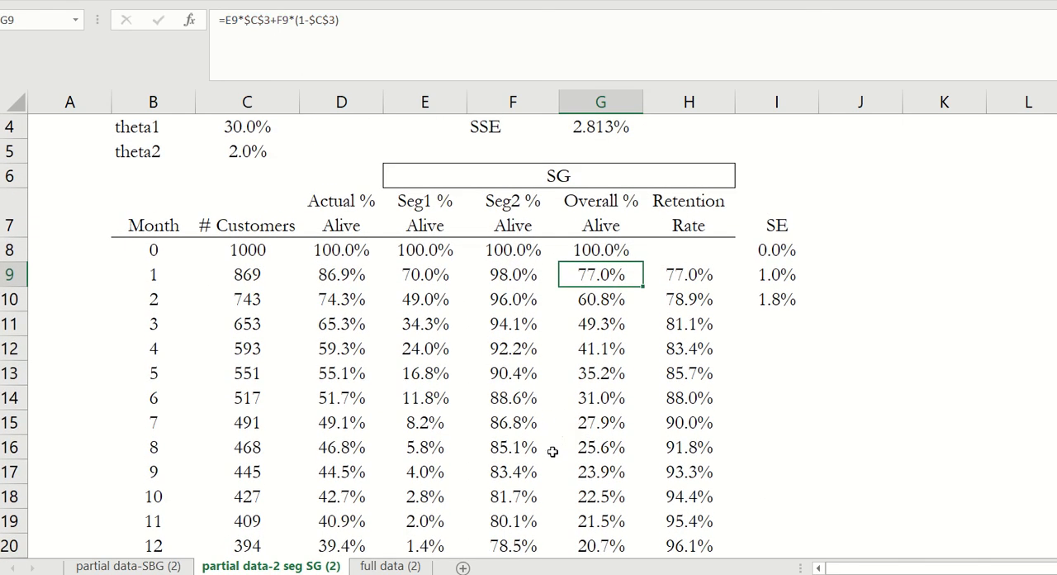
left_click(591, 539)
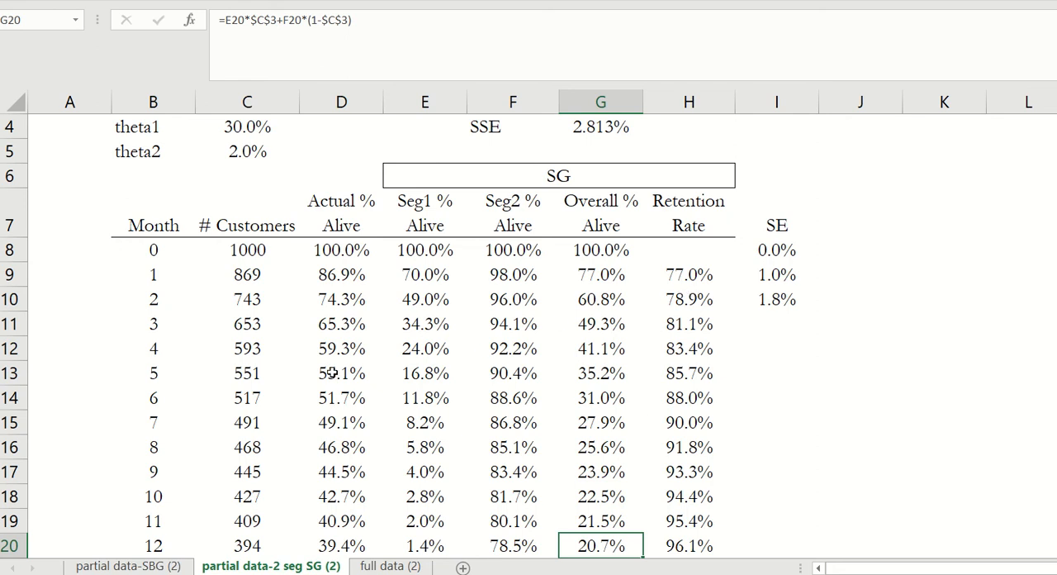
- Clear the customer counts and model values for months 8 to 12 in C16:I20
left_click_drag(242, 447, 738, 549)
key("ctrl+v")
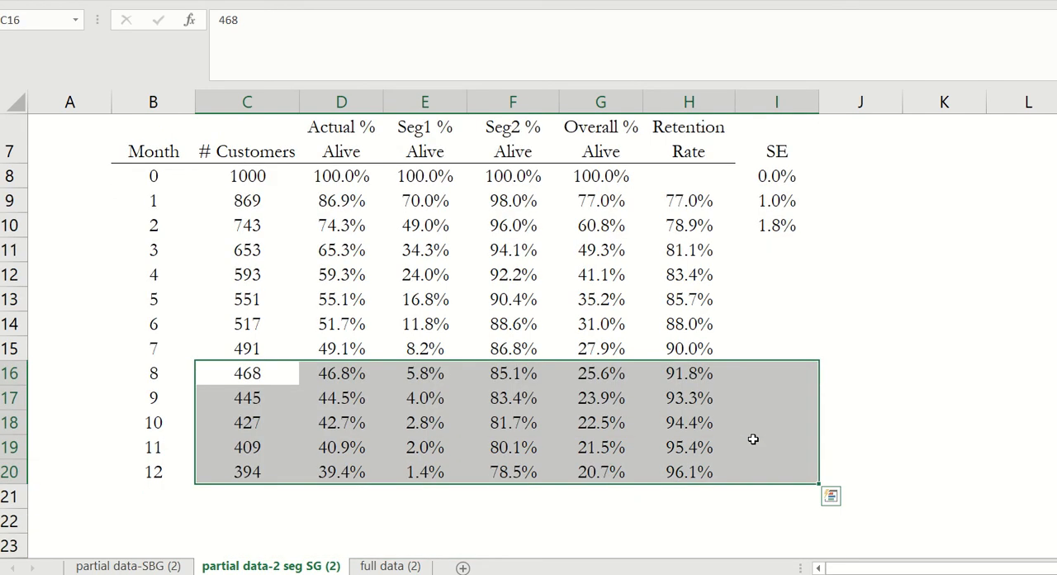
key("Delete")
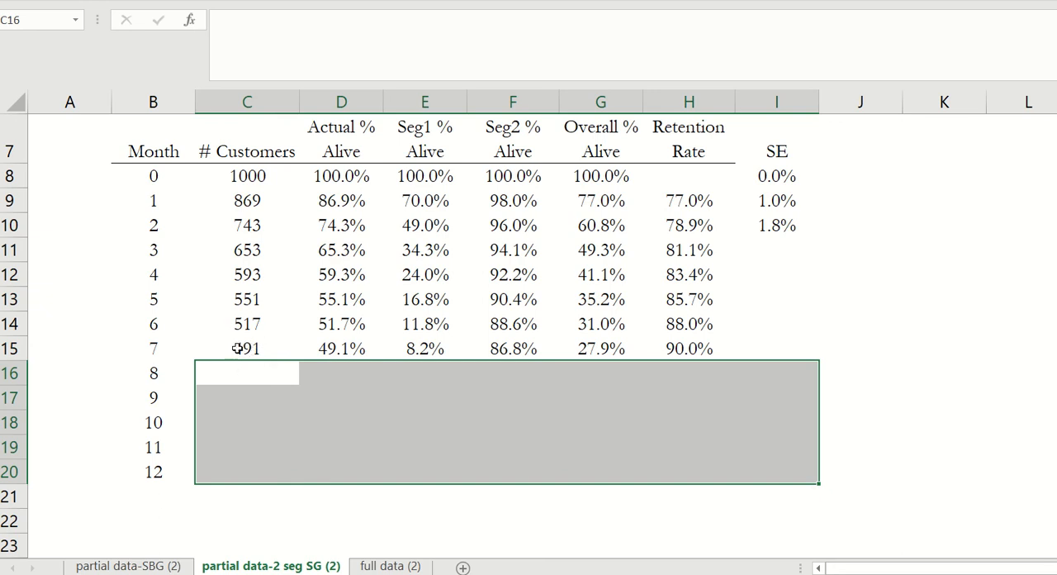
left_click_drag(236, 372, 228, 470)
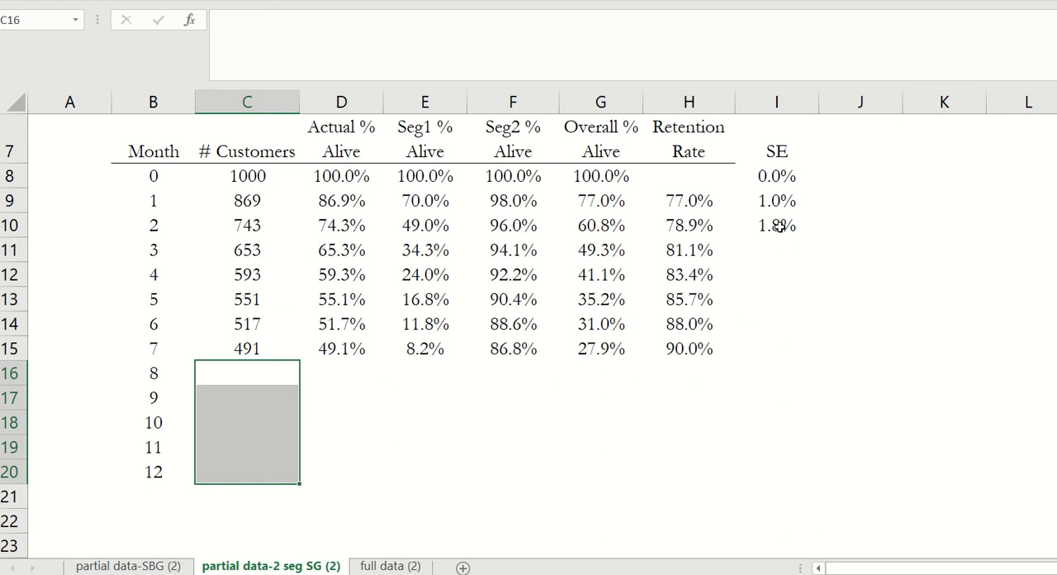
- Copy the squared error formula in I10 down through I15 and check the cell references in I12
scroll(780, 236, "up", 2)
left_click(776, 369)
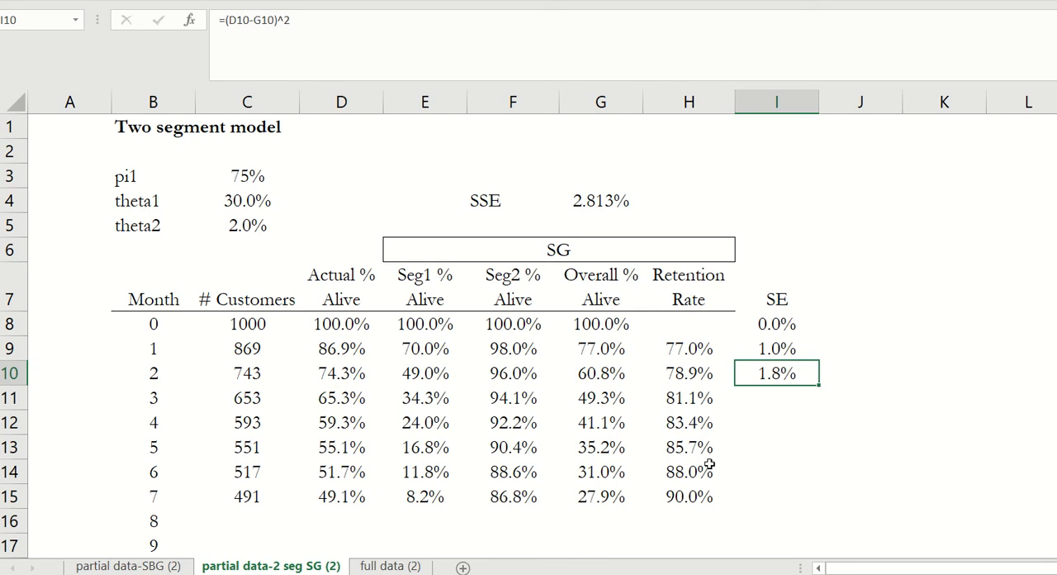
key("ctrl+c")
left_click_drag(768, 398, 762, 489)
key("ctrl+v")
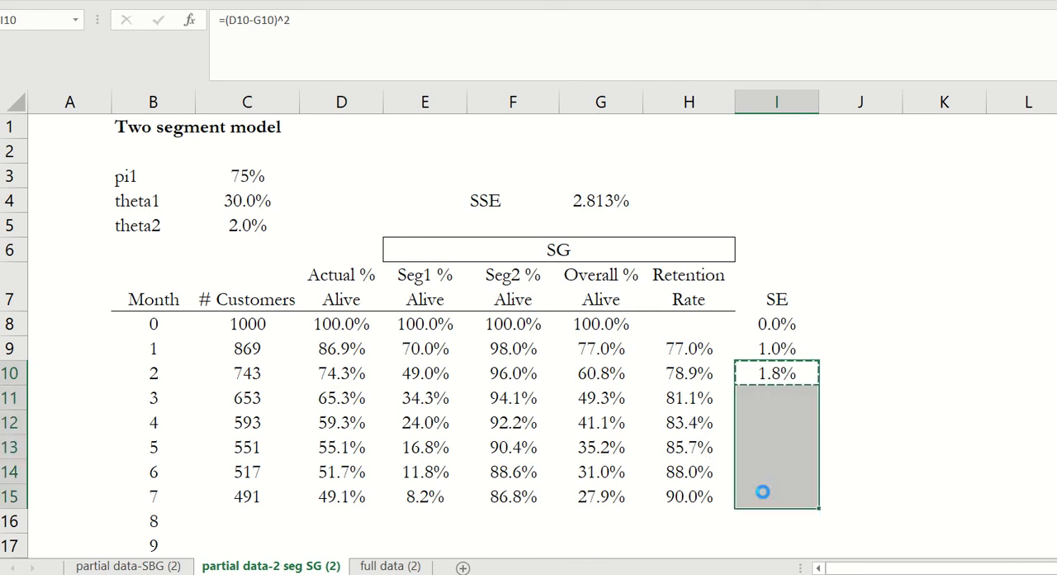
left_click(784, 426)
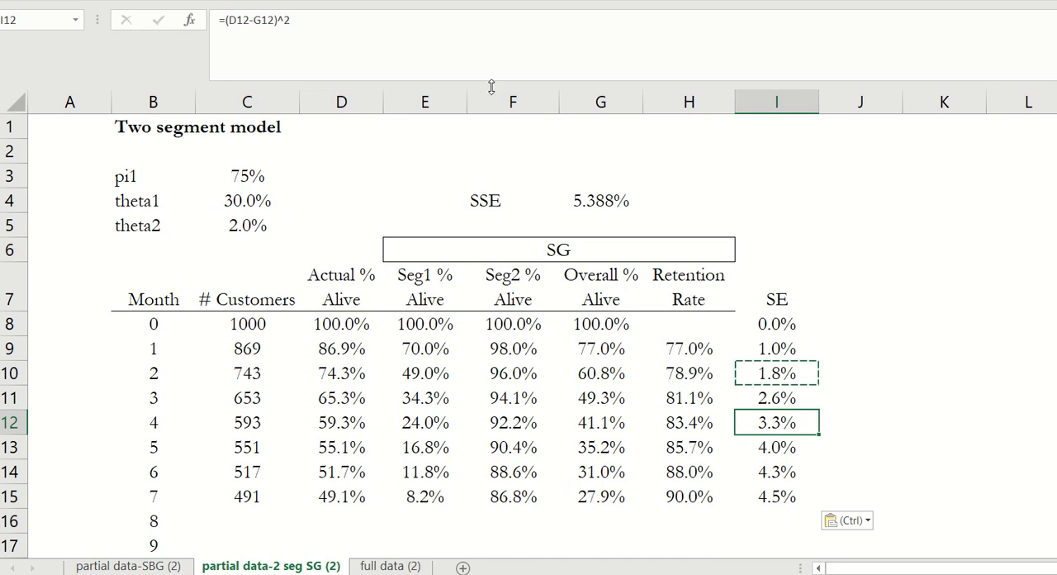
left_click(460, 32)
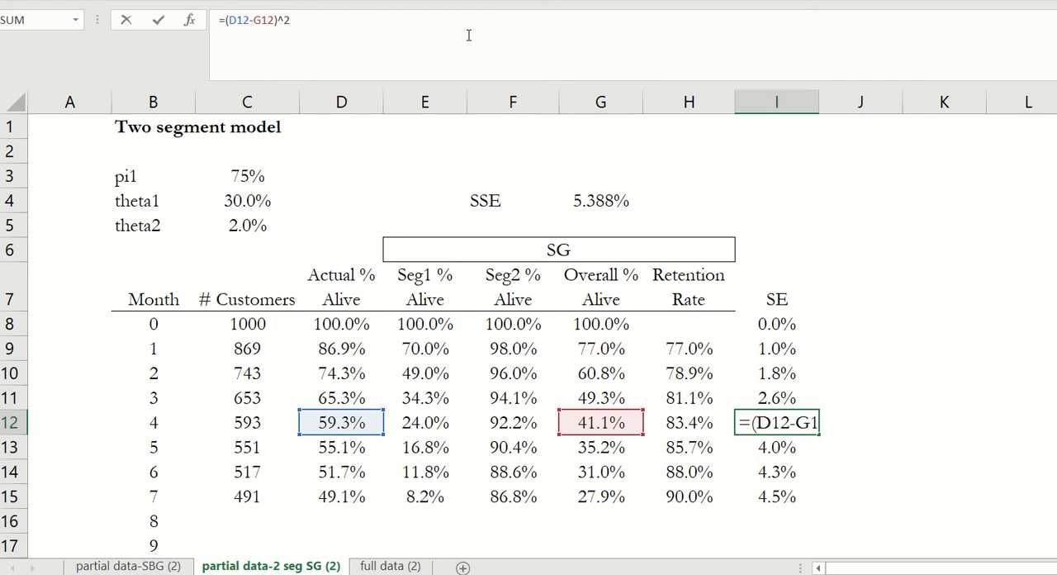
key("ctrl+Return")
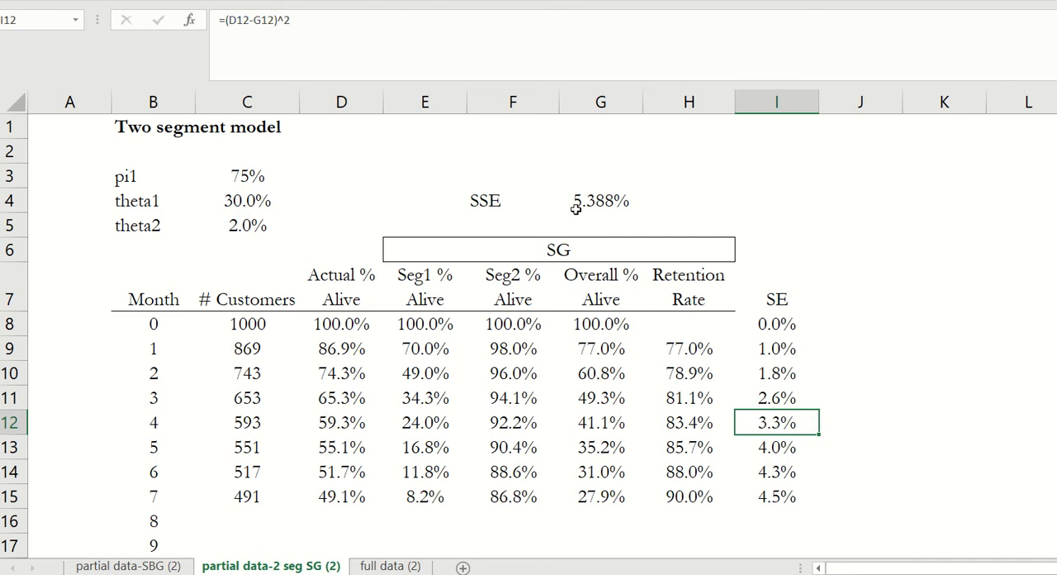
- Extend the SSE formula in G4 to sum the squared errors in I9:I15
left_click(577, 206)
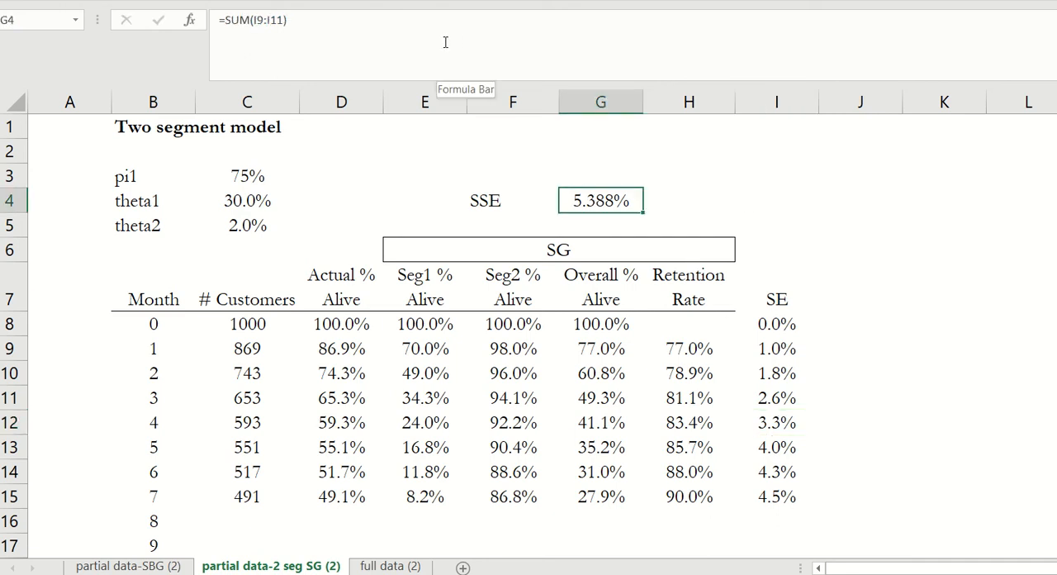
left_click(361, 27)
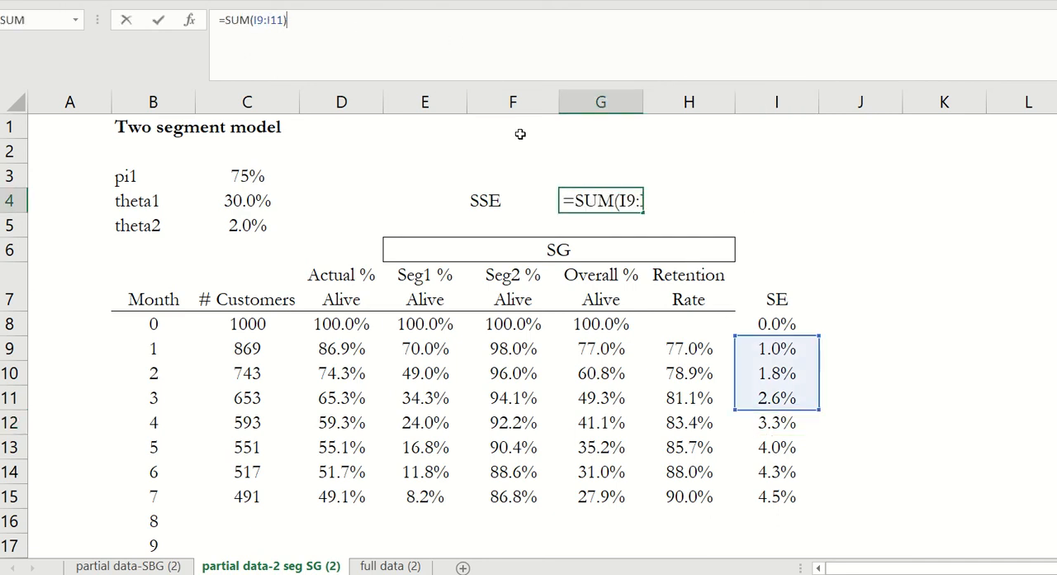
left_click_drag(818, 408, 816, 501)
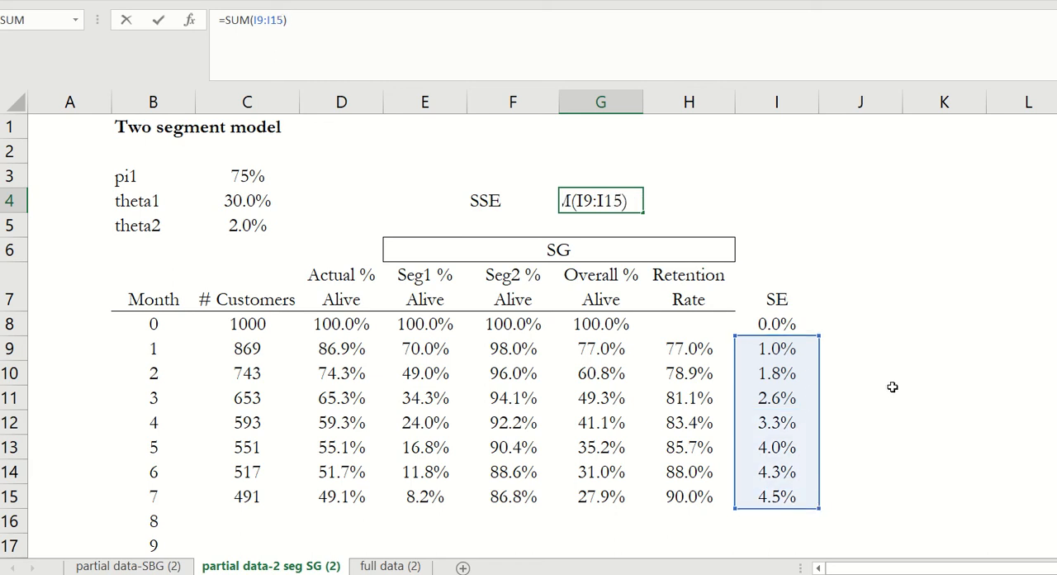
key("Return")
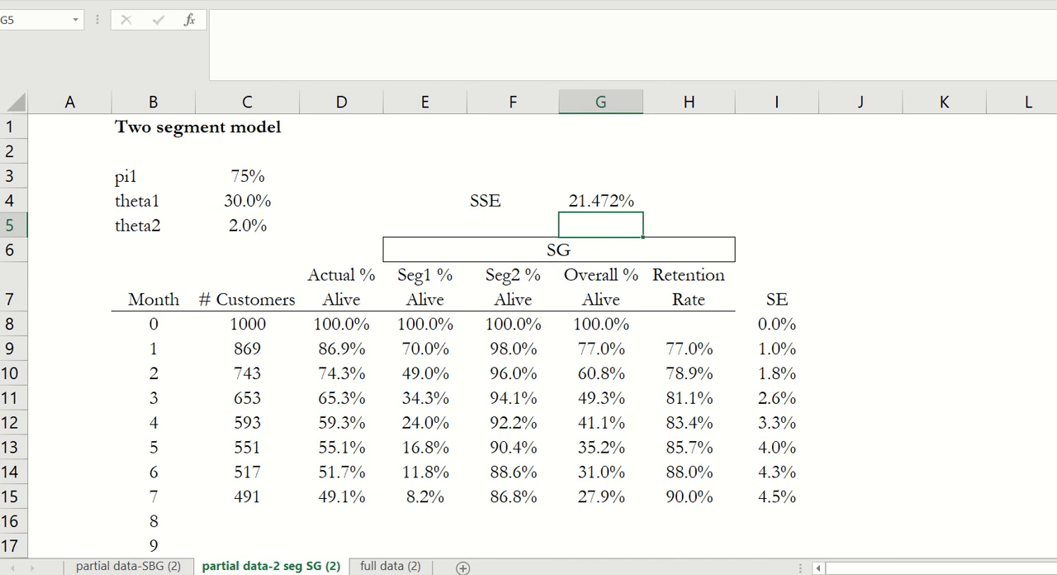
- Open Solver, review its objective, variable cells and constraints, and add the constraint $C$3:$C$5 >= .000001
left_click(974, 1)
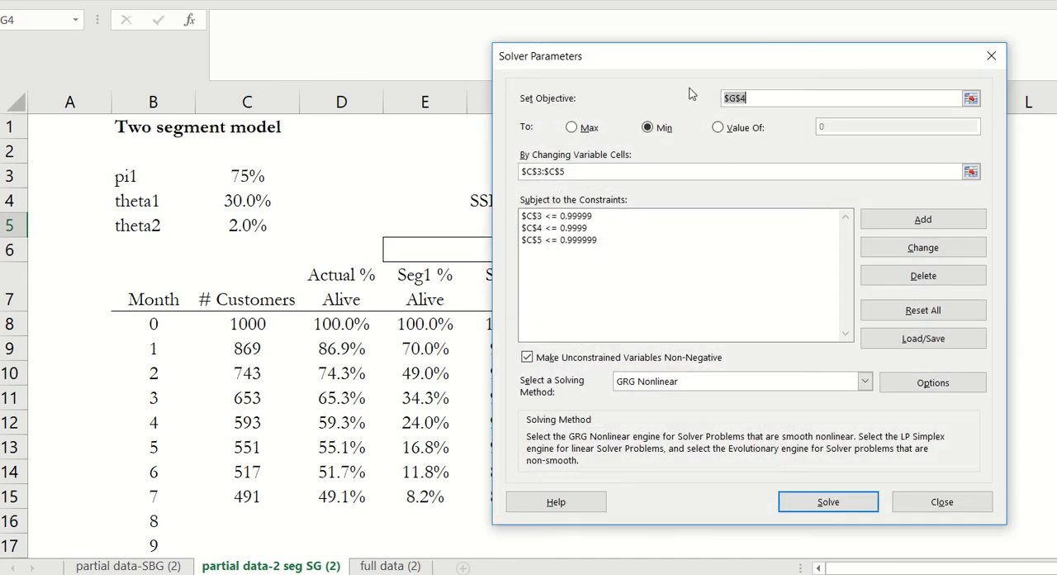
left_click_drag(718, 61, 273, 73)
left_click(172, 188)
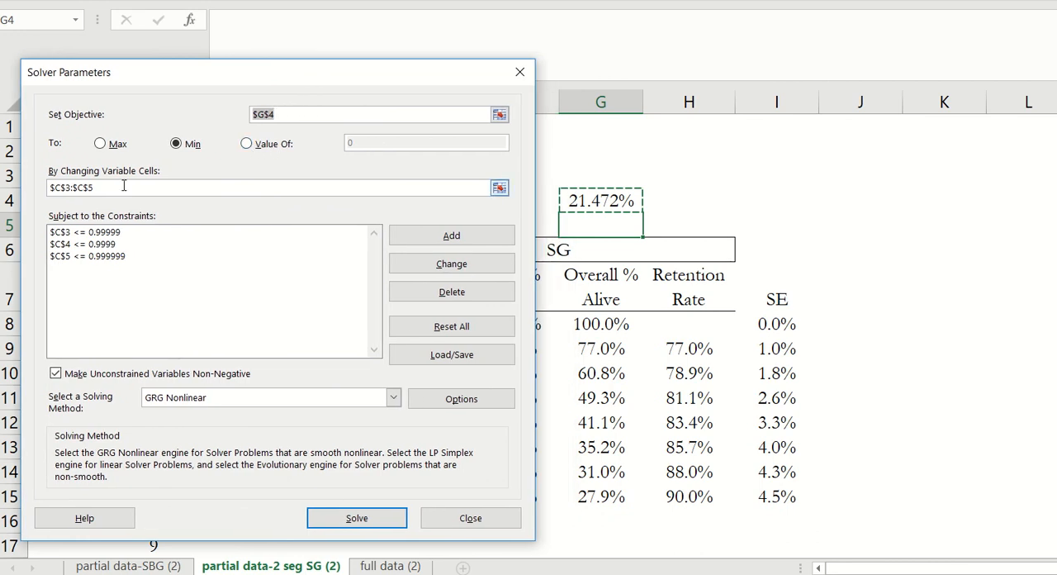
left_click_drag(165, 73, 487, 76)
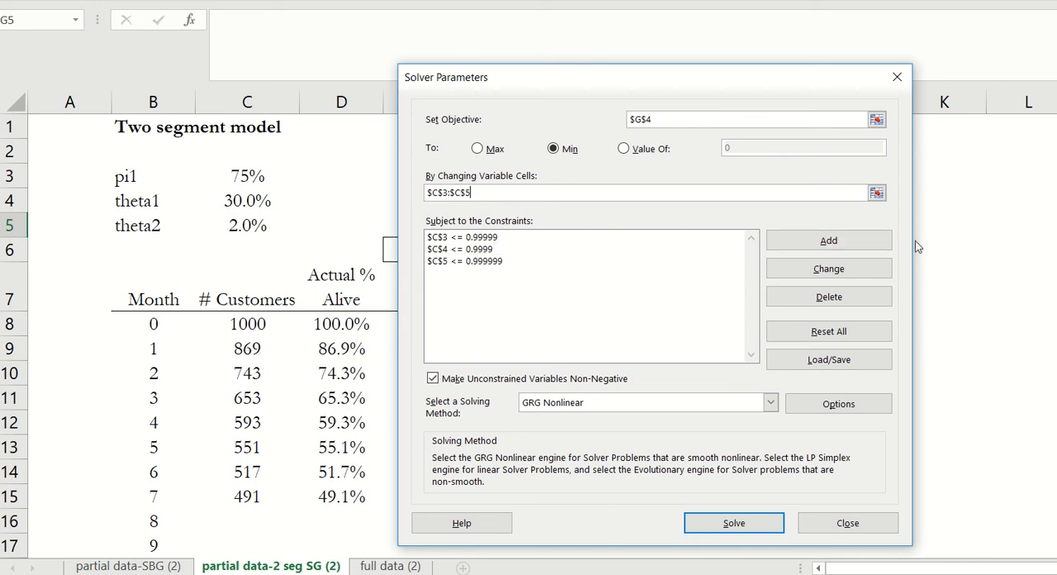
left_click(828, 244)
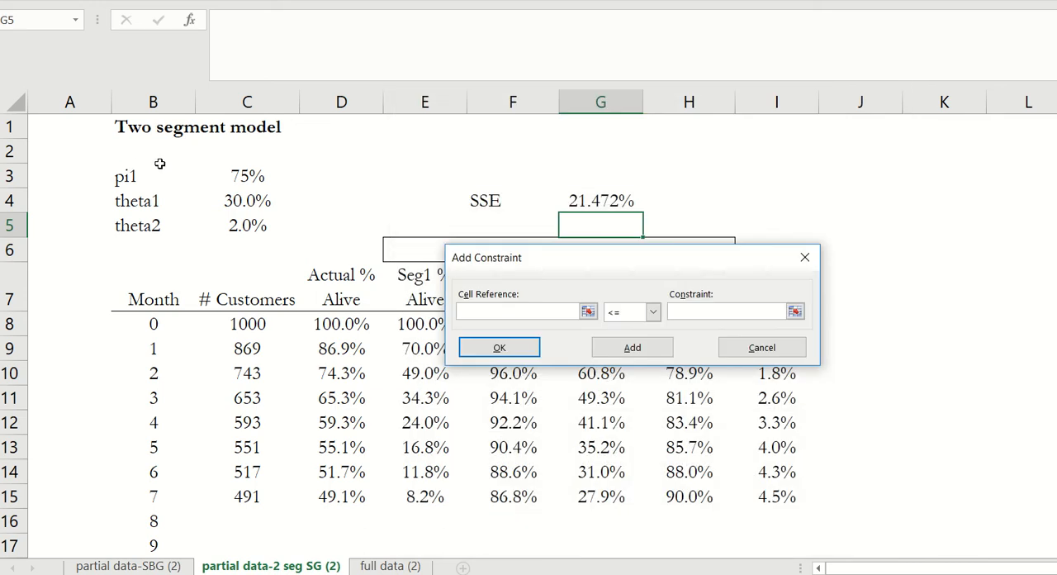
left_click_drag(233, 175, 231, 229)
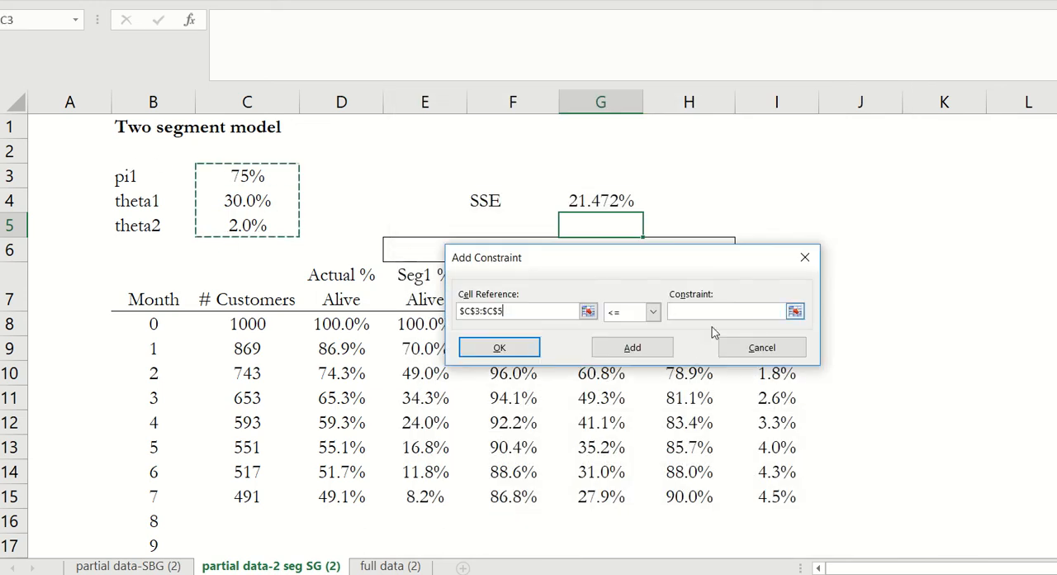
left_click(653, 311)
left_click(623, 350)
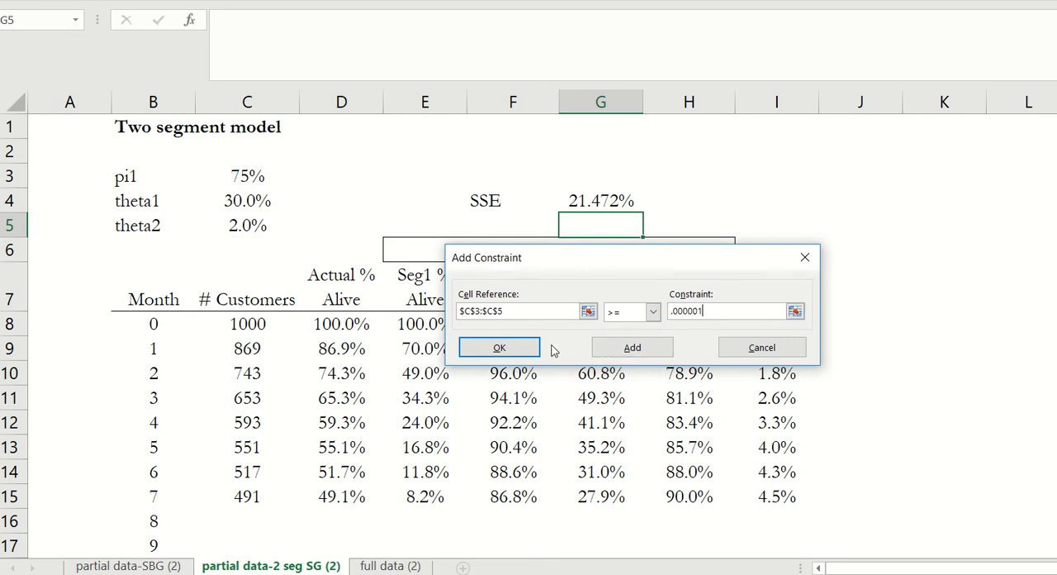
left_click(512, 347)
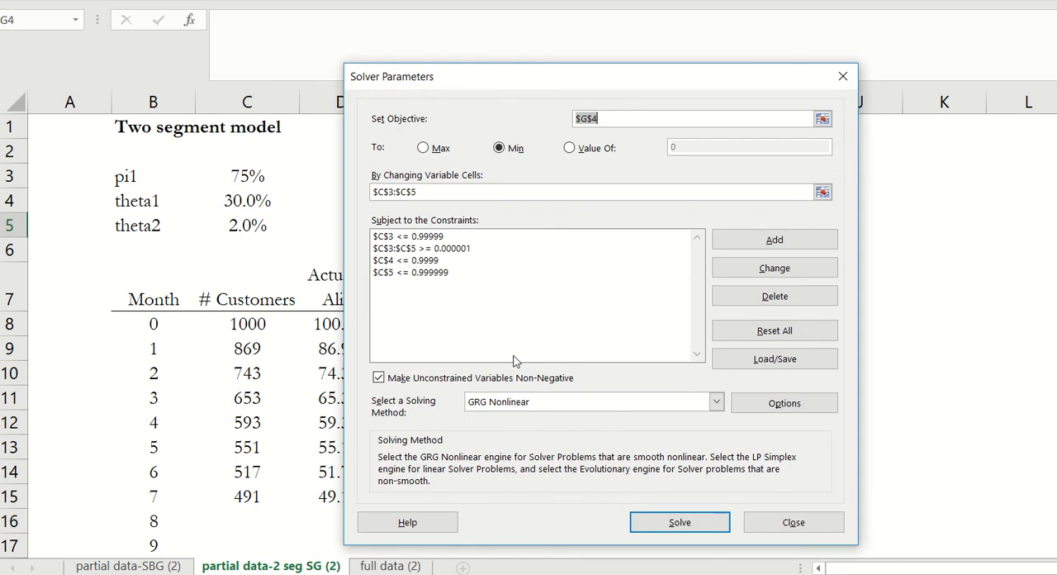
- Run Solver to minimize the SSE by changing pi1, theta1 and theta2, keep the solution and inspect the SSE and fitted parameters
left_click(678, 522)
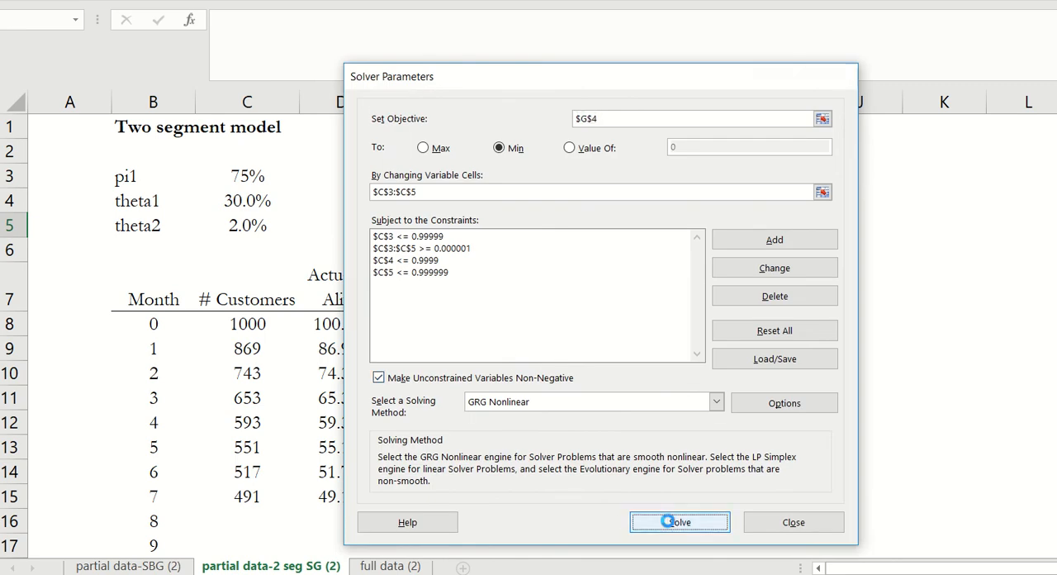
left_click(462, 278)
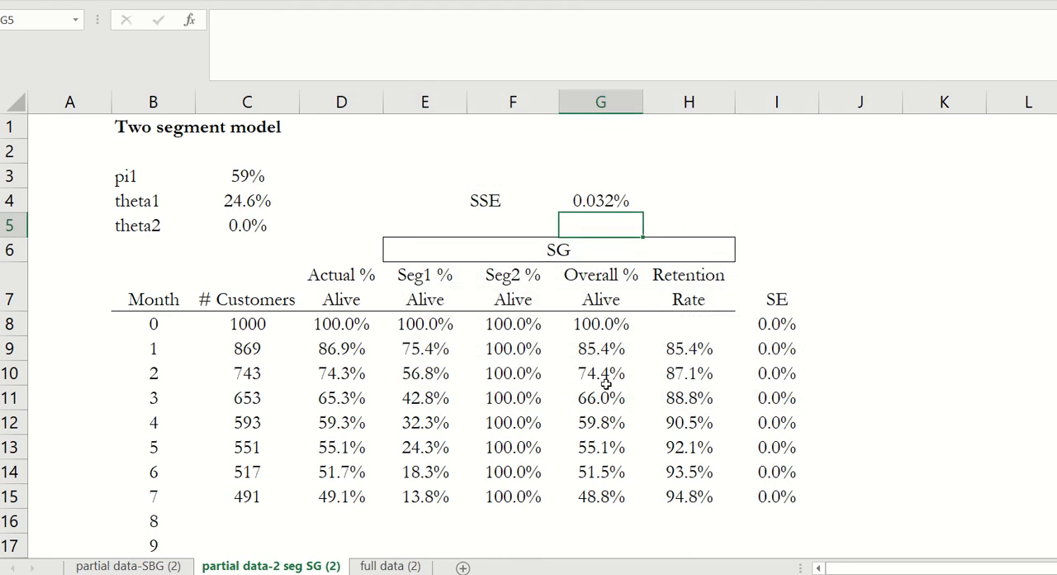
left_click(595, 200)
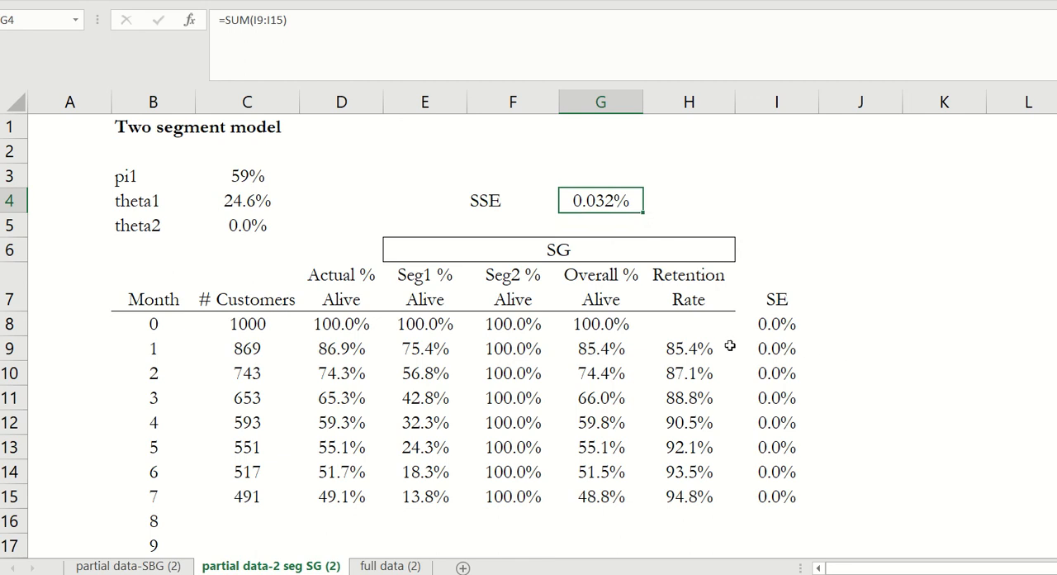
left_click(240, 176)
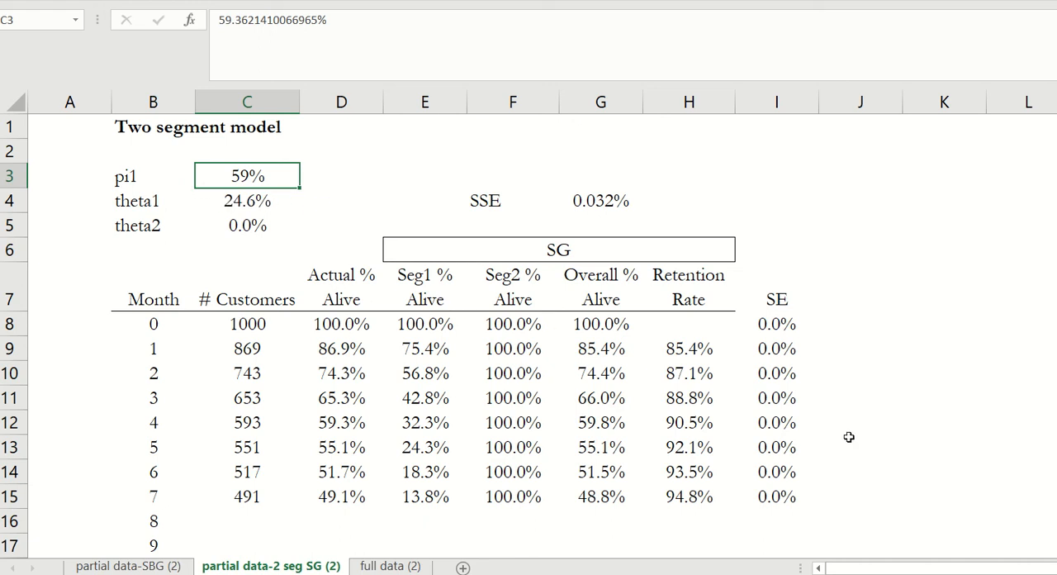
left_click(246, 229)
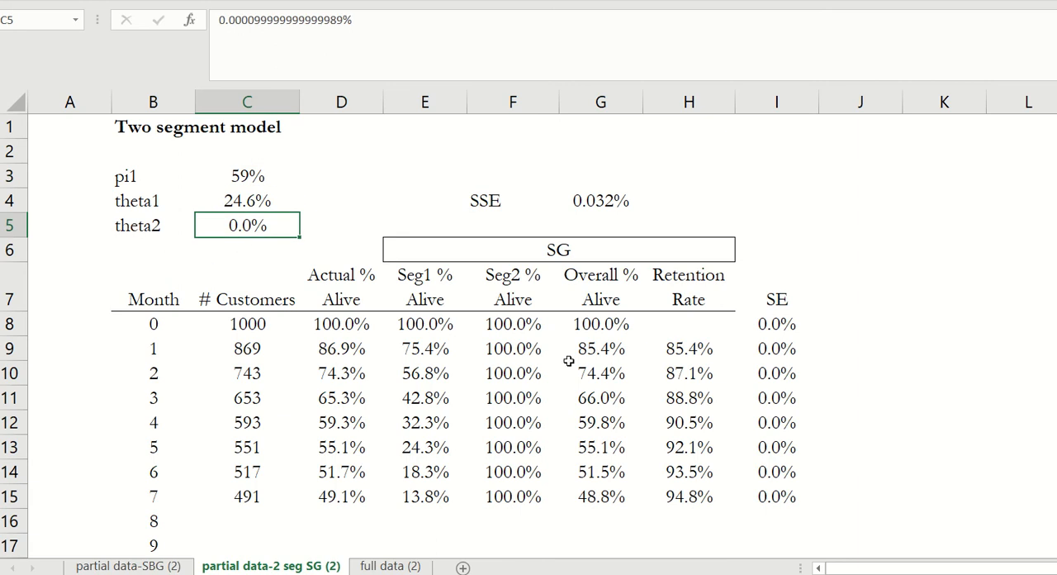
- Examine how the 2 Segment SG line fits the actual data in the "DSC customers still with the firm + SG fit" chart
left_click_drag(924, 568, 995, 570)
scroll(590, 376, "down", 7)
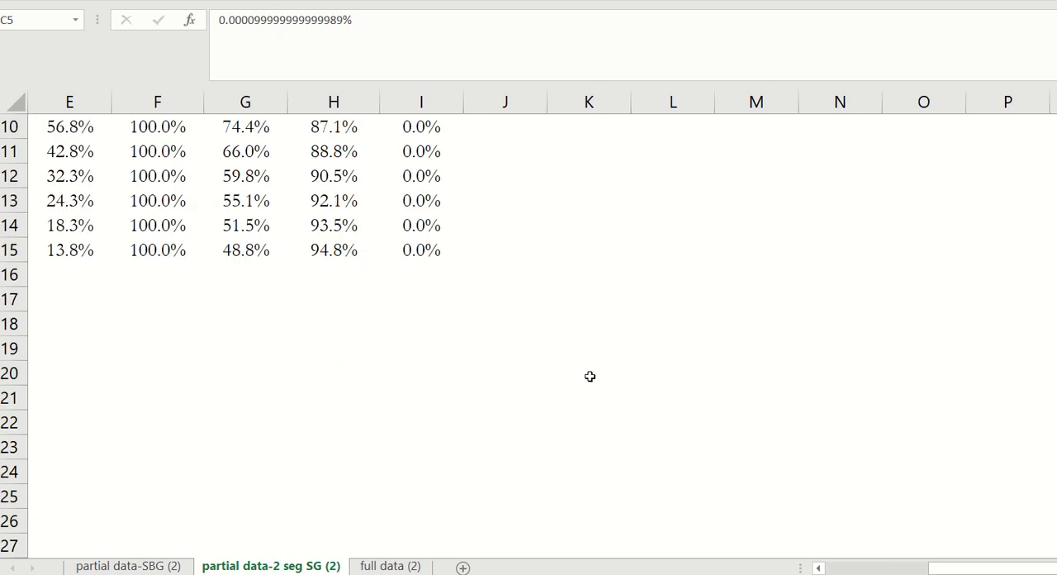
scroll(589, 376, "down", 5)
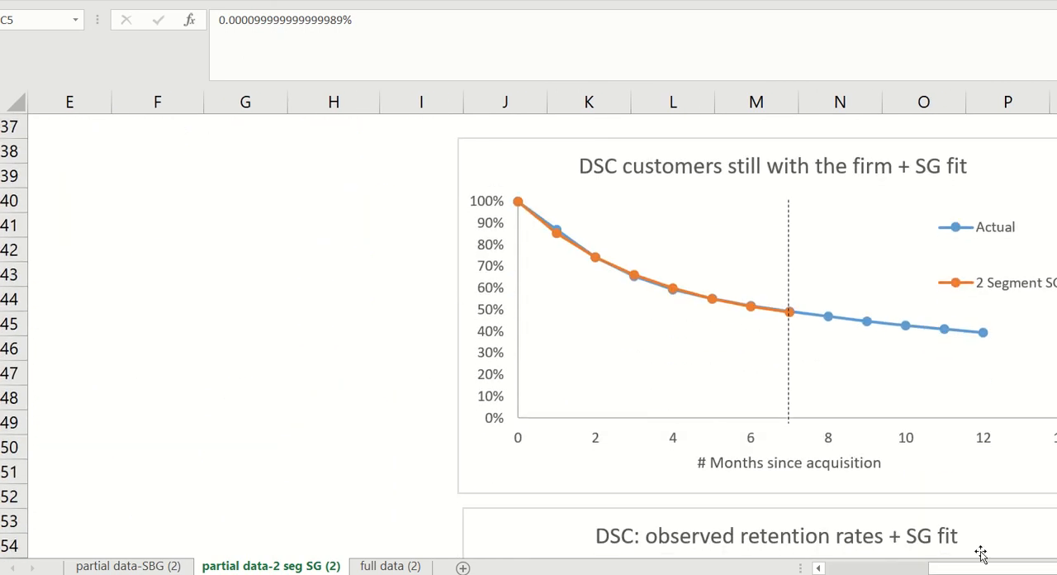
scroll(398, 426, "right", 3)
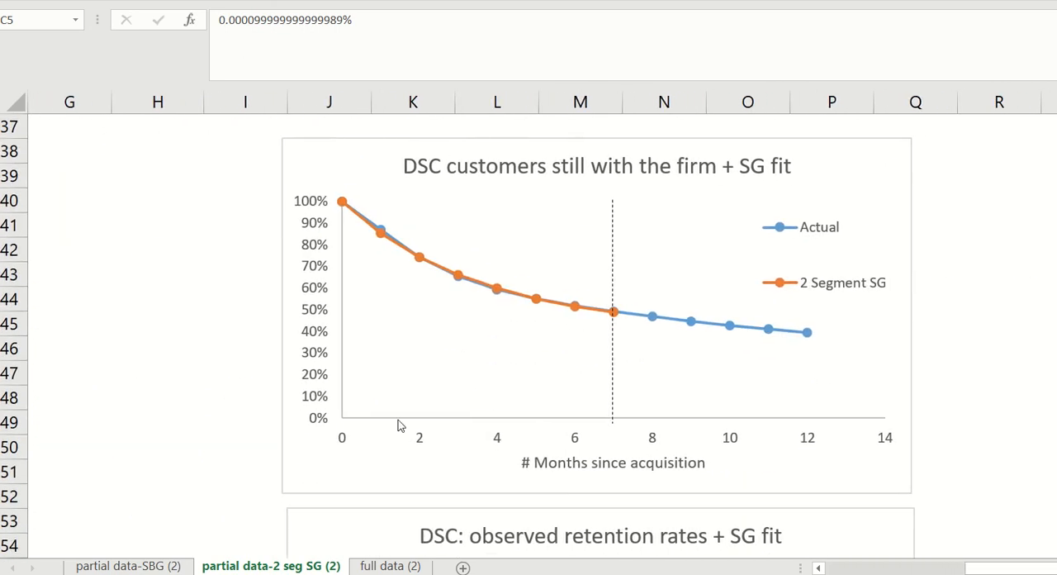
scroll(176, 402, "up", 1)
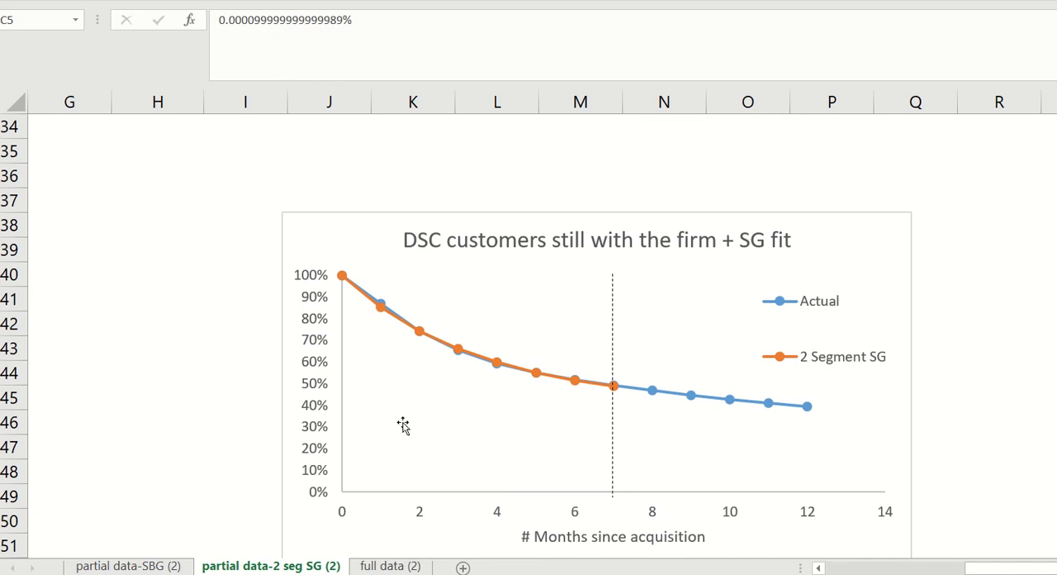
- Copy the month 7 segment survival, overall survival and retention formulas in E15:H15 down through month 12 in row 20
left_click_drag(1008, 568, 799, 568)
scroll(227, 251, "up", 11)
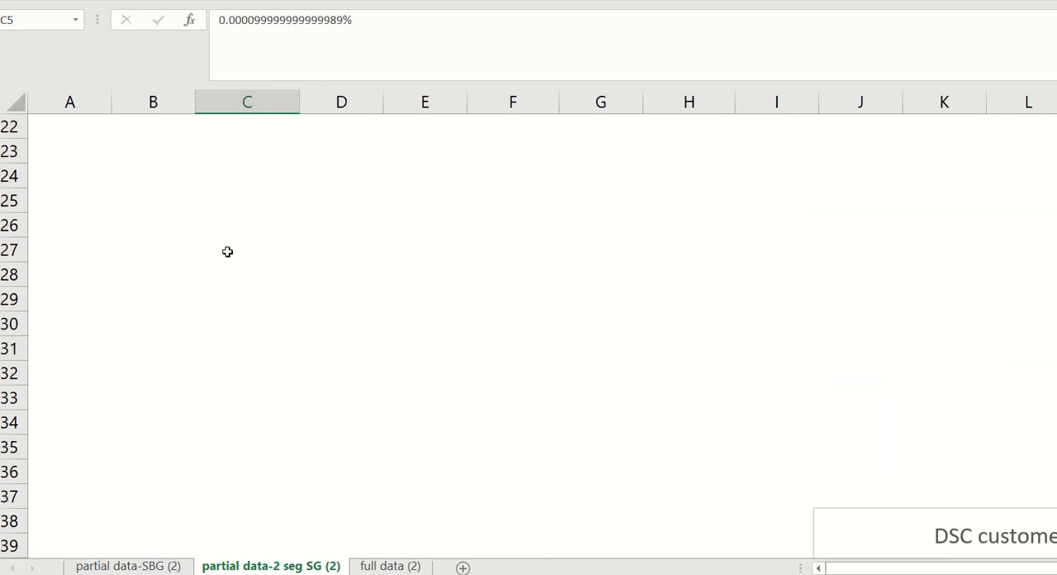
scroll(547, 320, "down", 1)
scroll(576, 364, "down", 2)
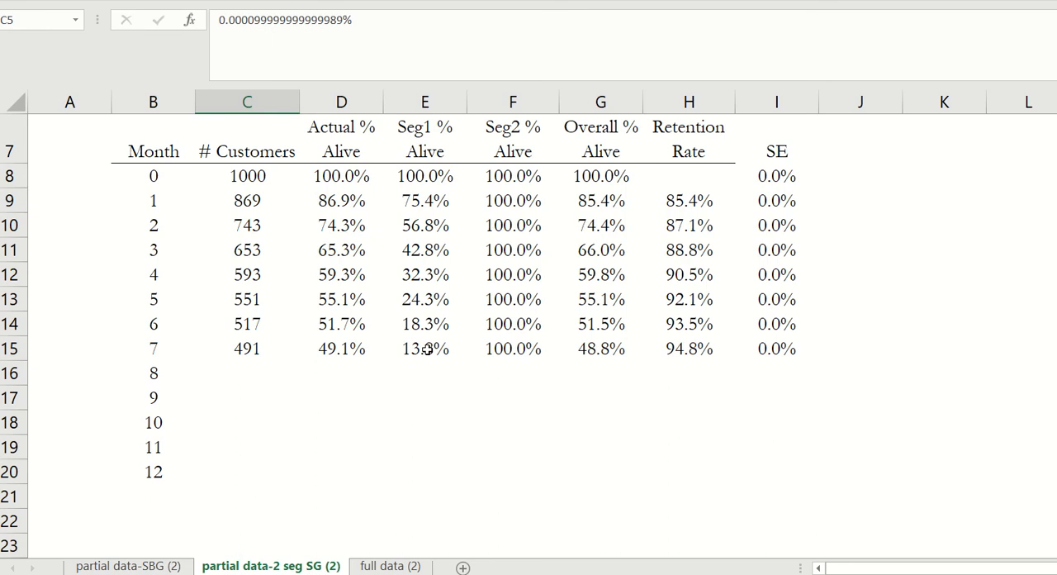
left_click_drag(428, 350, 663, 366)
key("ctrl+c")
left_click(691, 467, "shift")
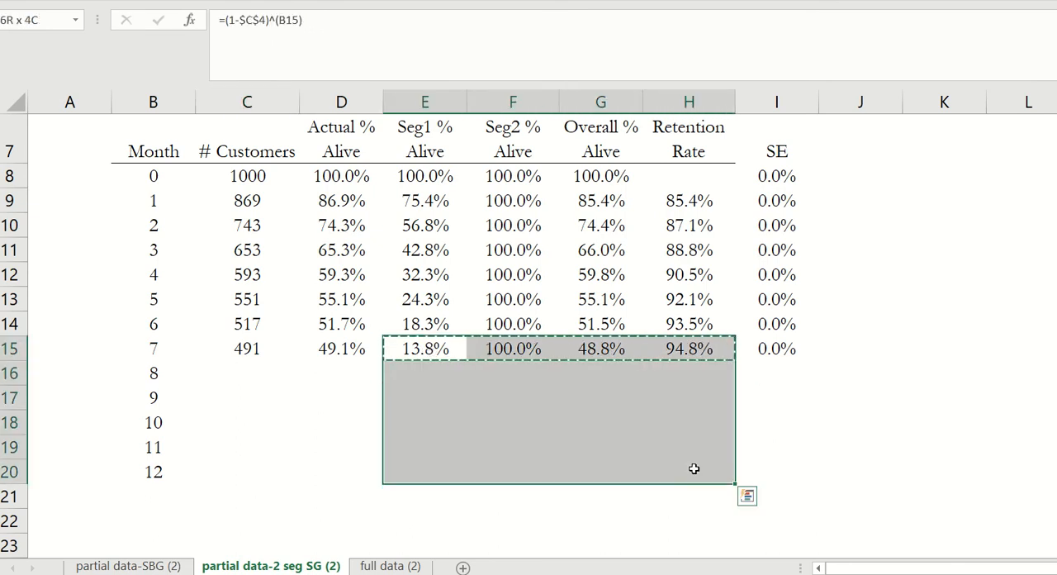
key("ctrl+v")
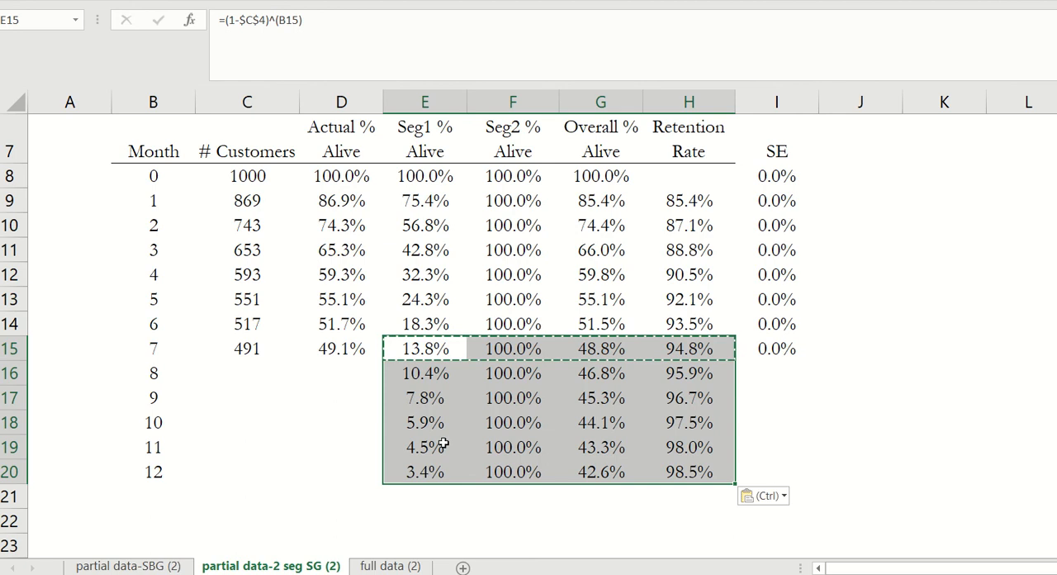
- Copy the customer counts for months 8 to 12 from the full data (2) sheet into C16:C20 of partial data-2 seg SG (2)
left_click(373, 566)
left_click_drag(203, 375, 179, 453)
key("ctrl+c")
left_click(243, 567)
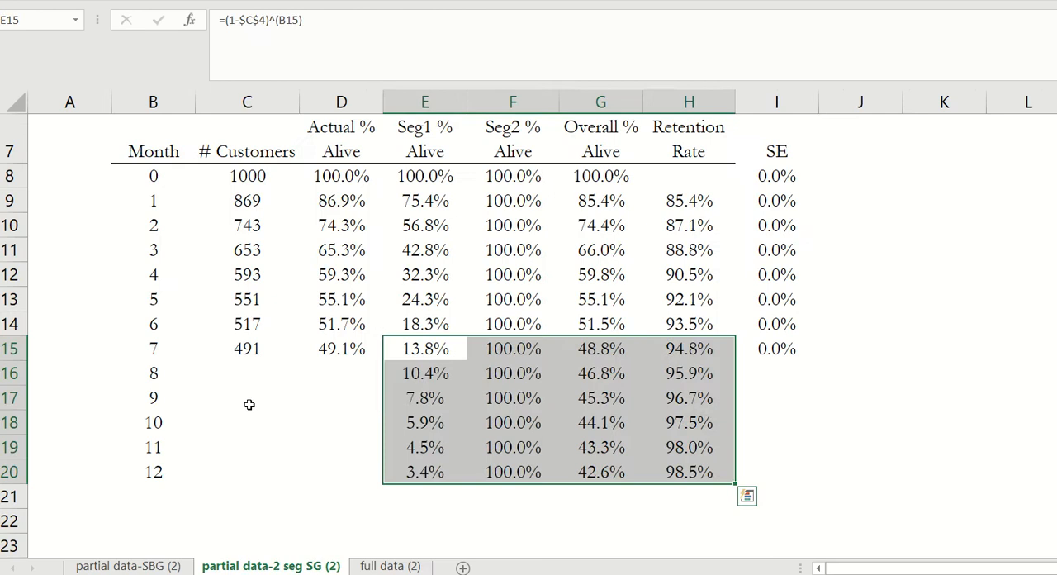
left_click(250, 368)
key("ctrl+v")
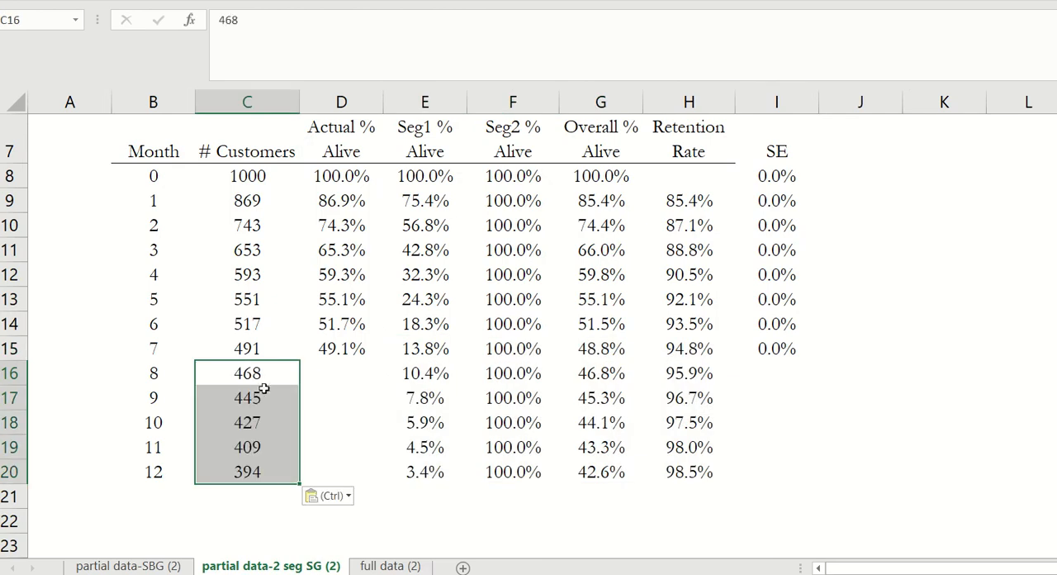
- Extend the Actual % Alive formula from D15 down to D20 for months 8 to 12
left_click(337, 356)
key("ctrl+c")
left_click_drag(337, 356, 330, 475)
key("ctrl+v")
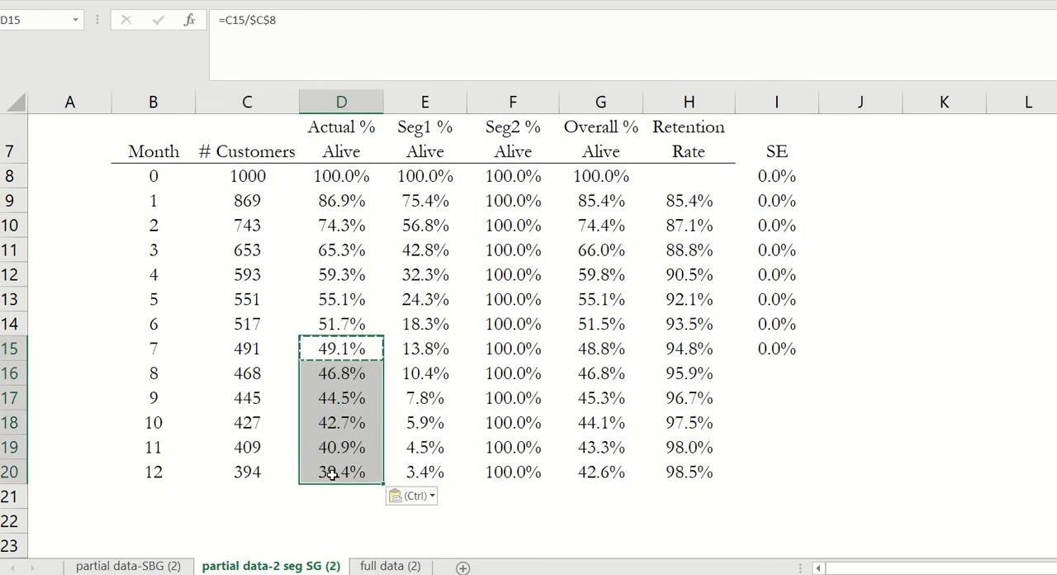
- Compare the 2 Segment SG projection with the actual data after month 7 in the "DSC customers still with the firm + SG fit" chart
scroll(328, 413, "up", 1)
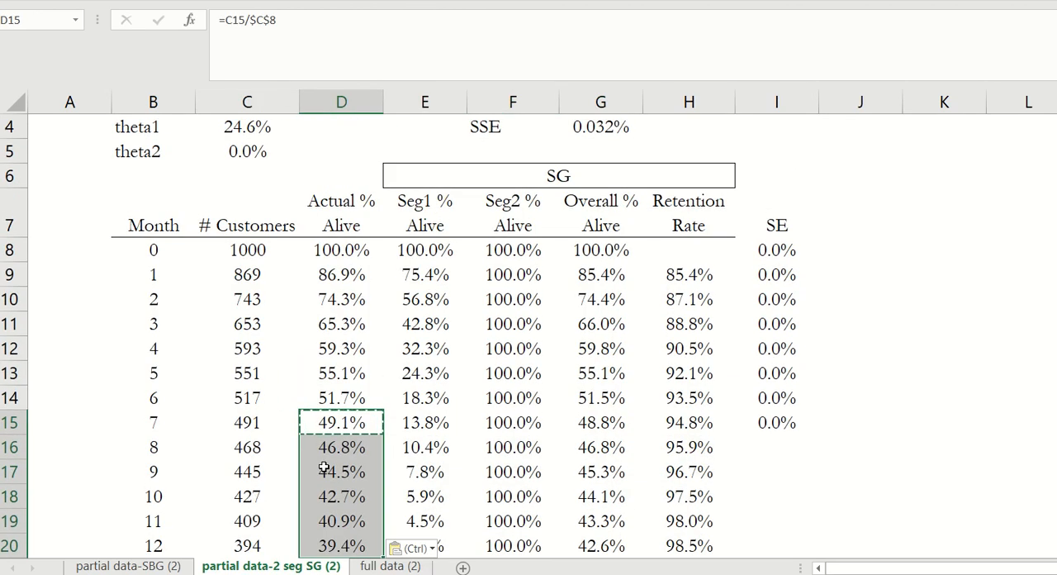
scroll(775, 497, "down", 2)
left_click_drag(875, 568, 957, 567)
scroll(920, 495, "right", 3)
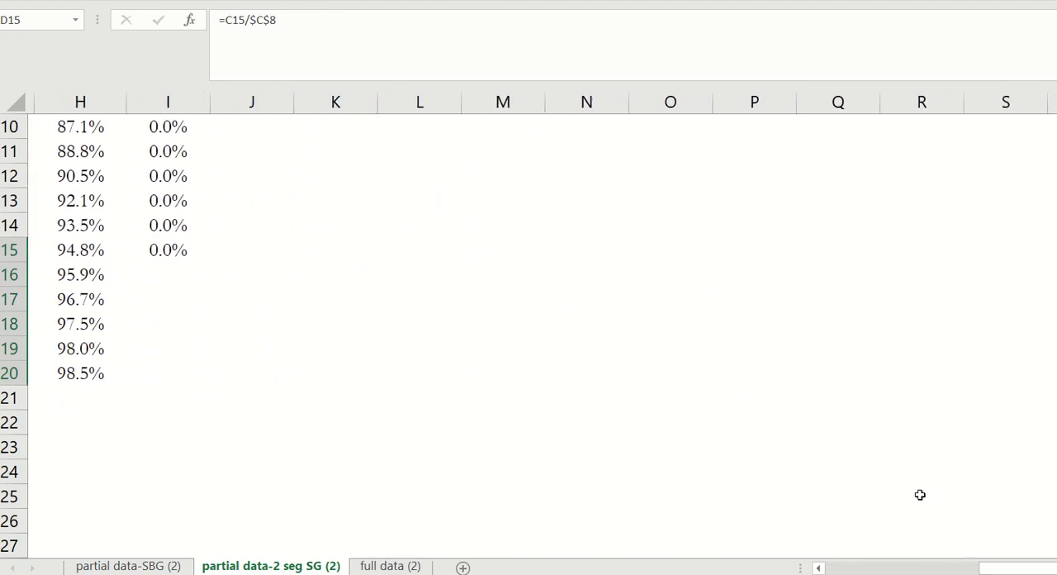
scroll(429, 394, "down", 7)
scroll(175, 379, "down", 1)
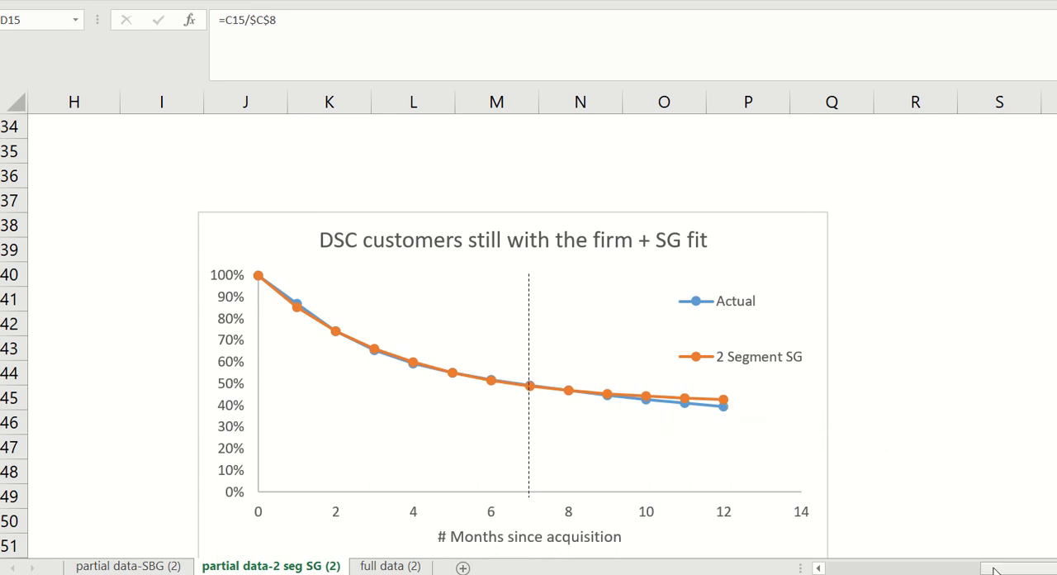
- Check the theta2 estimate in C5 and examine the projection in the "DSC: observed retention rates + SG fit" chart
left_click_drag(995, 569, 826, 568)
scroll(413, 394, "up", 11)
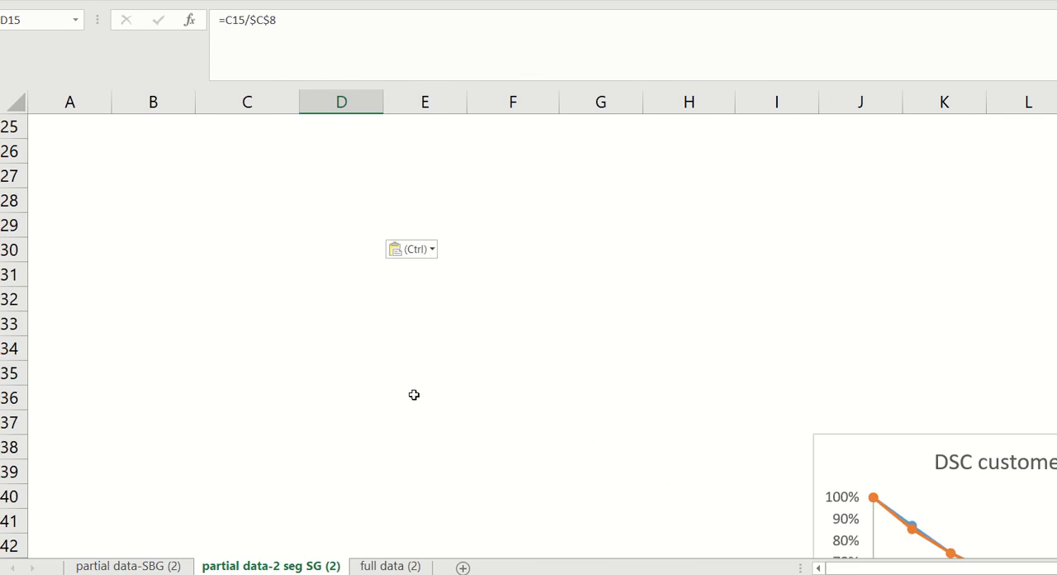
scroll(382, 388, "up", 1)
left_click(241, 226)
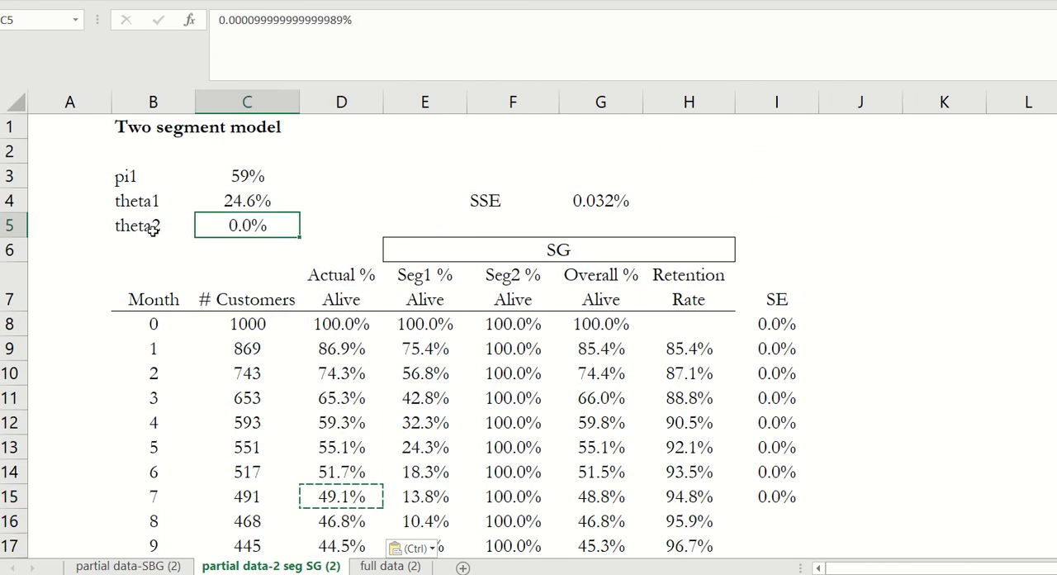
left_click_drag(859, 567, 974, 570)
scroll(751, 478, "down", 13)
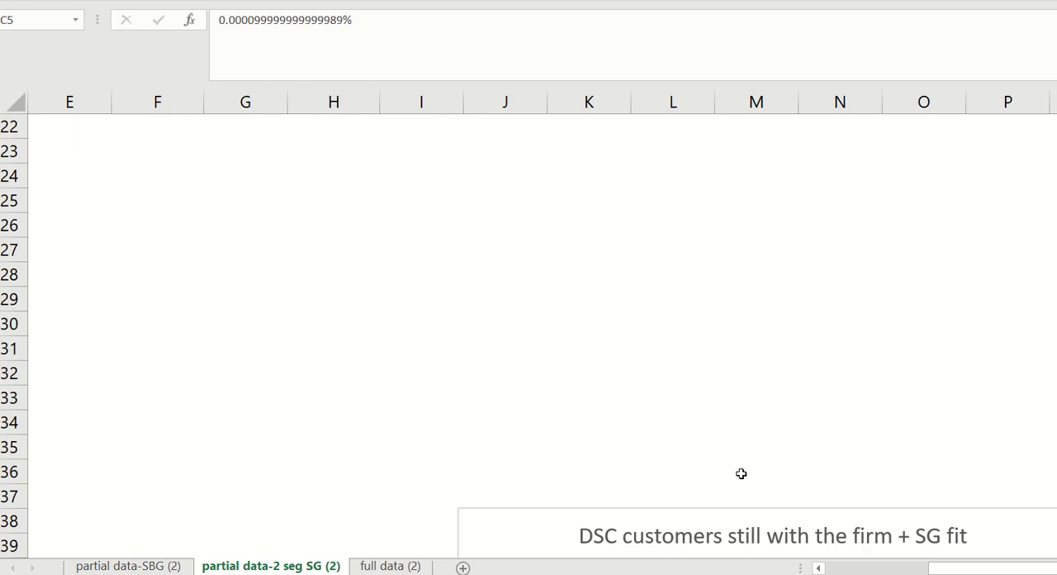
scroll(741, 477, "down", 3)
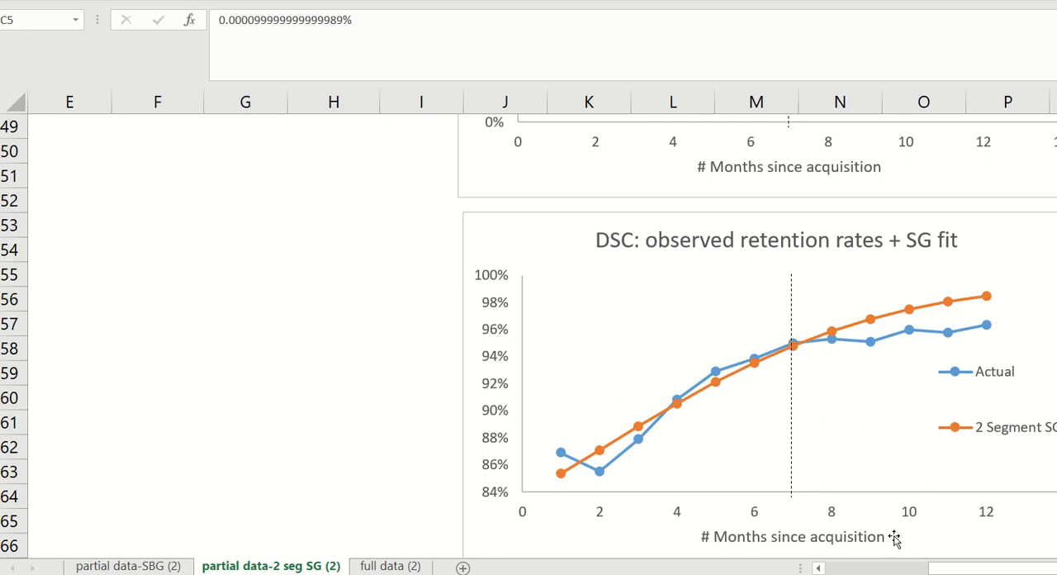
scroll(894, 537, "right", 2)
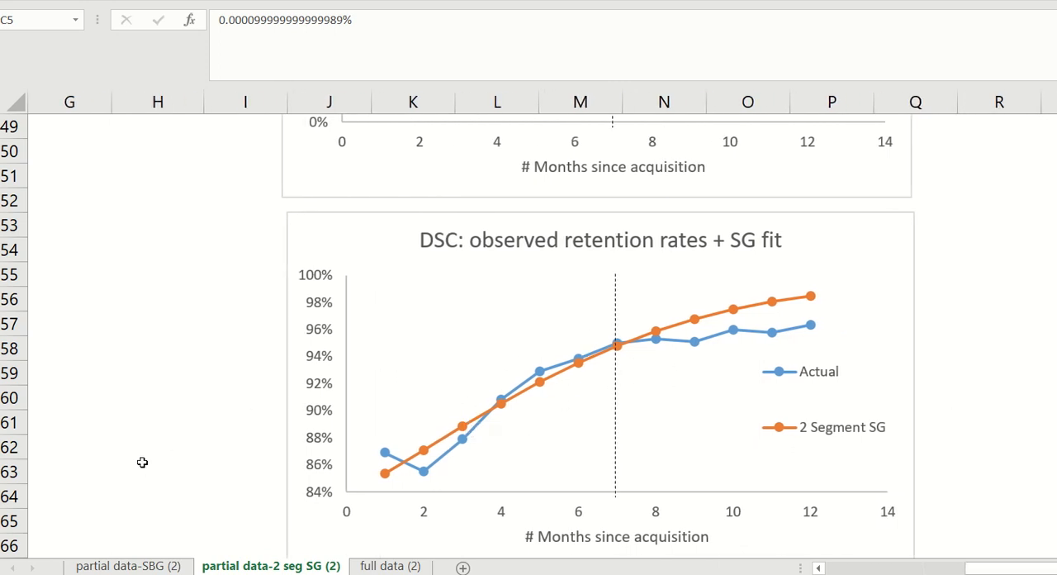
- On the partial data-SBG (2) sheet, reset the Beta-Geometric parameters gamma and delta to 1
left_click(150, 565)
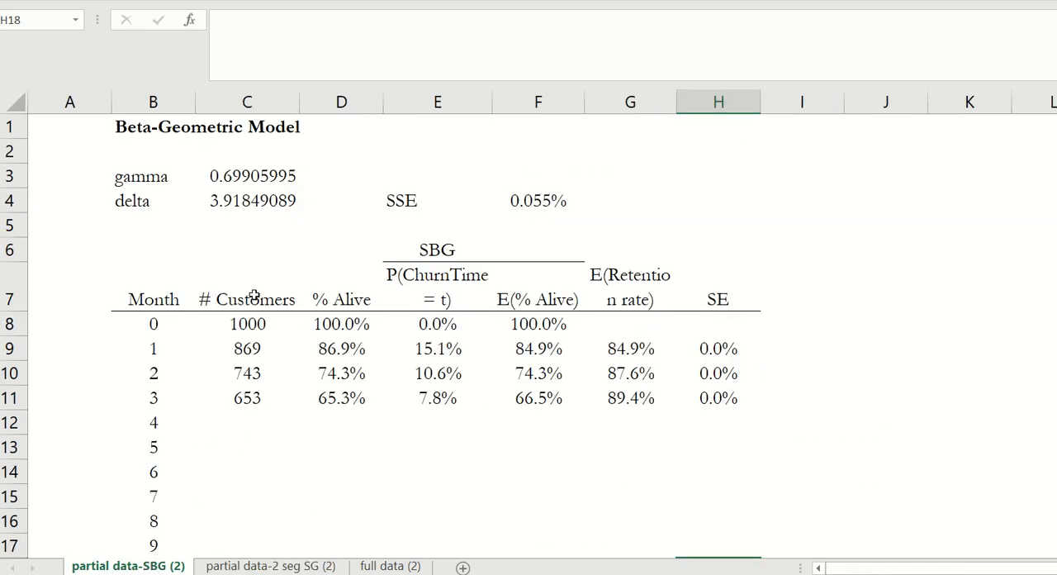
left_click(237, 201)
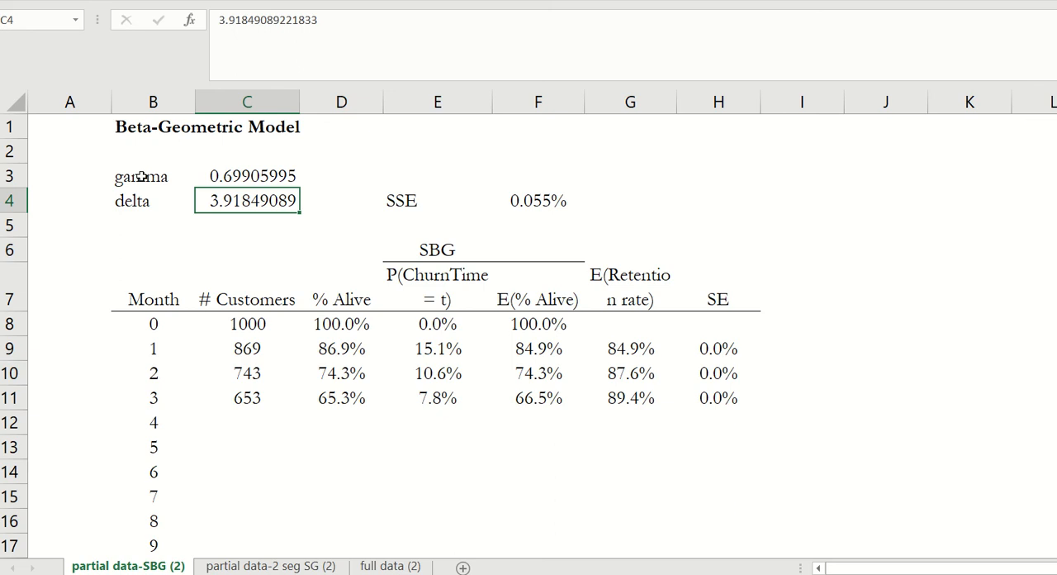
left_click(235, 177)
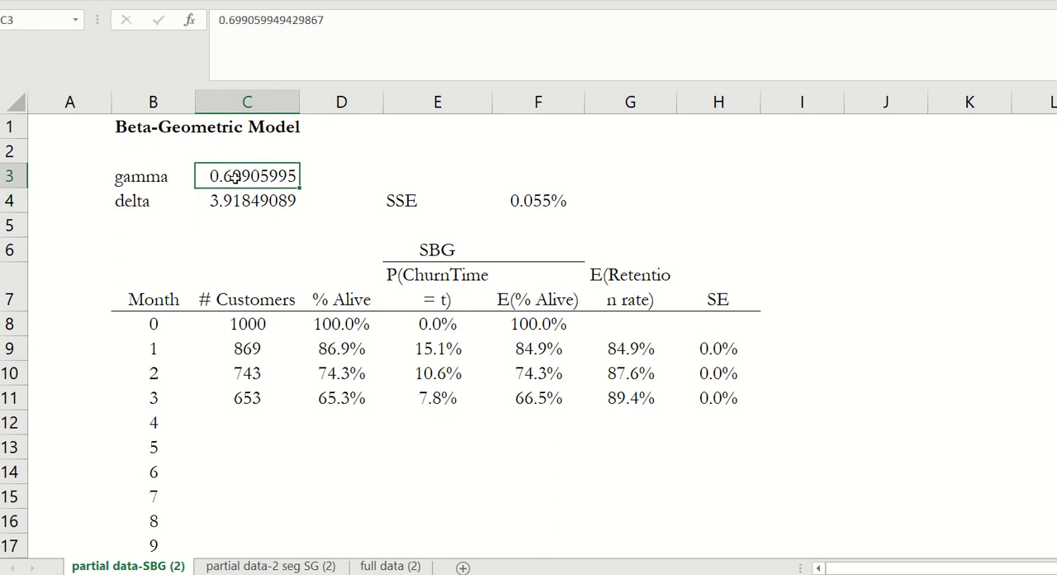
type("1")
key("Return")
type("1")
key("Return")
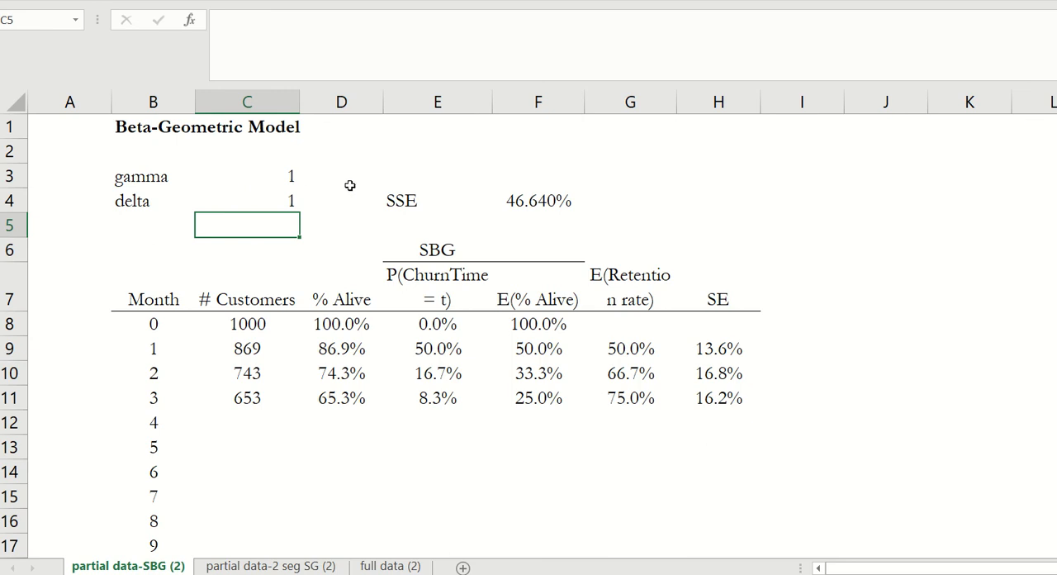
- Copy the month 0 to 7 customer counts from full data (2) and paste them as values into C8:C15 of partial data-SBG (2)
scroll(357, 361, "down", 2)
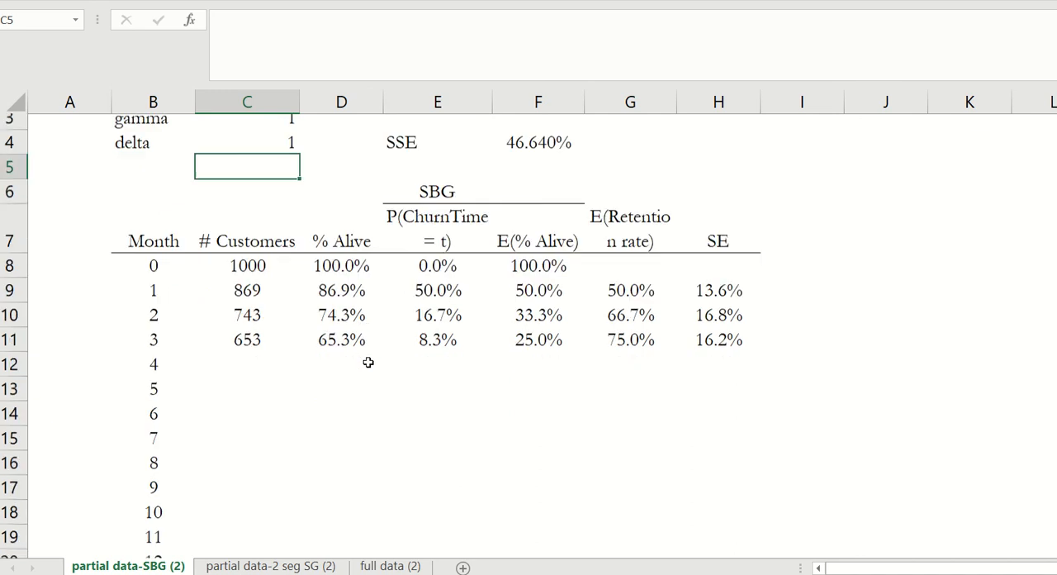
scroll(368, 361, "up", 1)
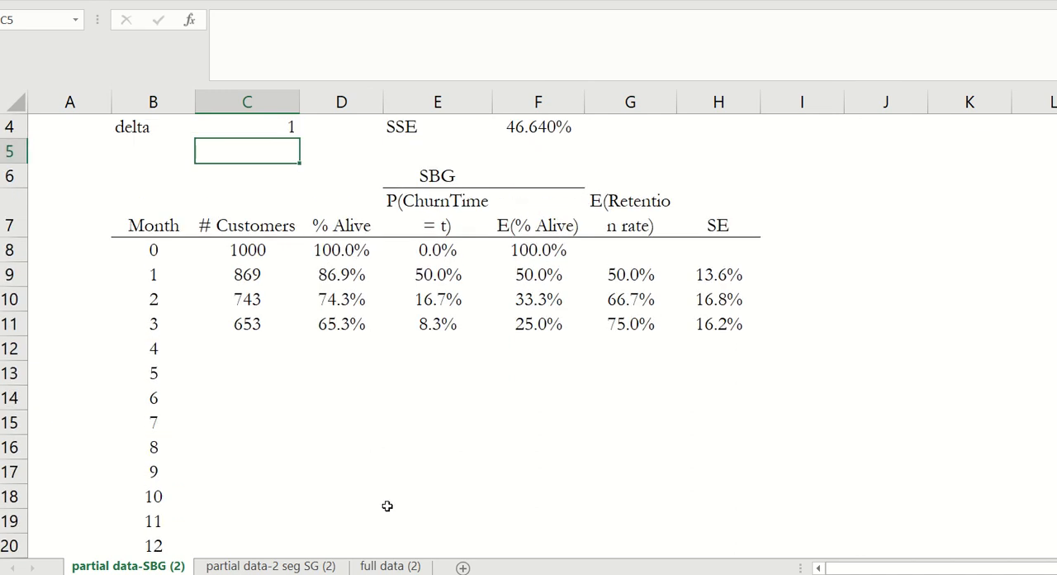
left_click(392, 566)
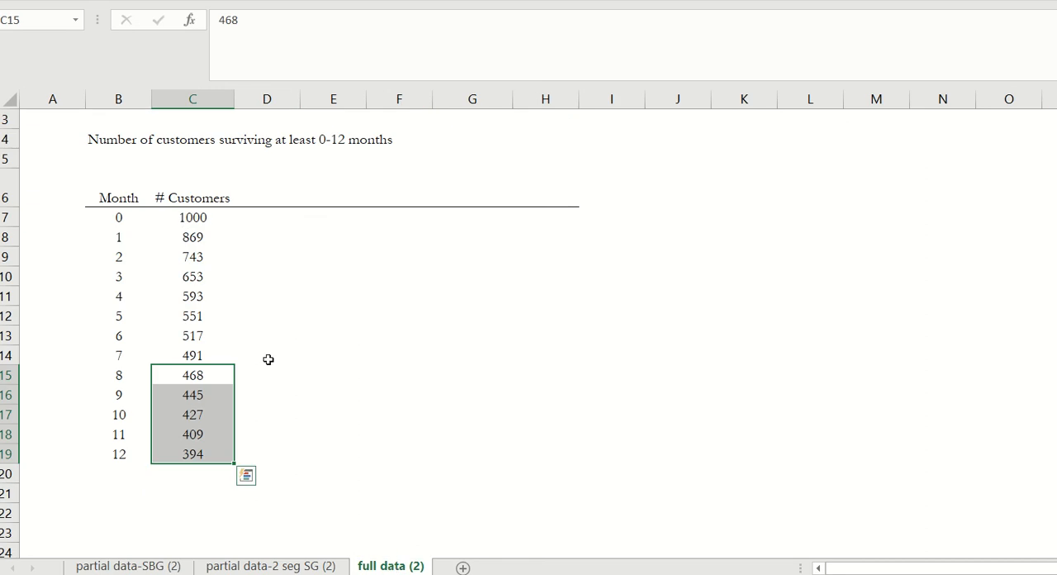
left_click_drag(184, 219, 174, 356)
key("ctrl+c")
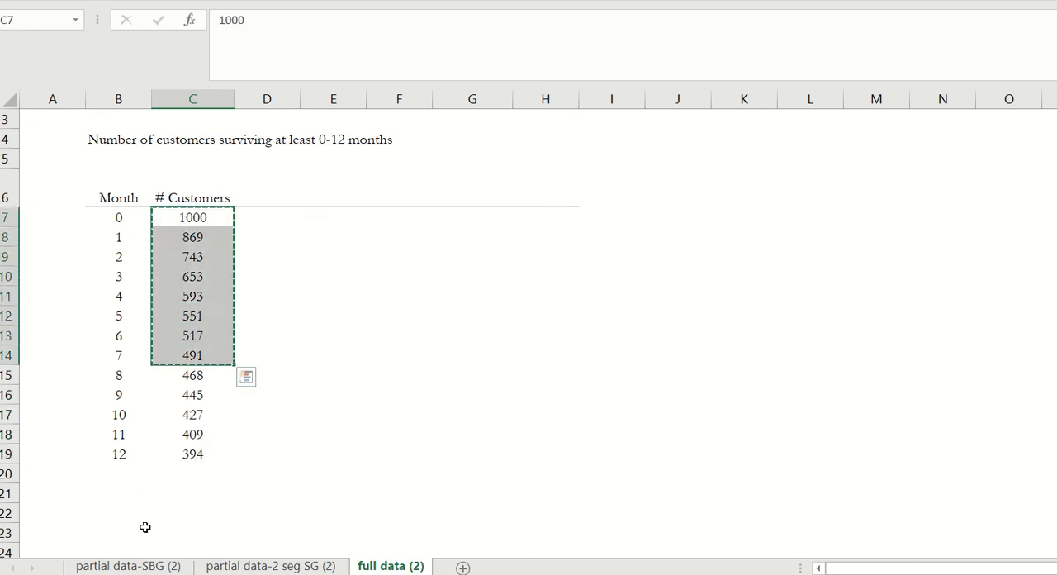
left_click(130, 566)
left_click(241, 254)
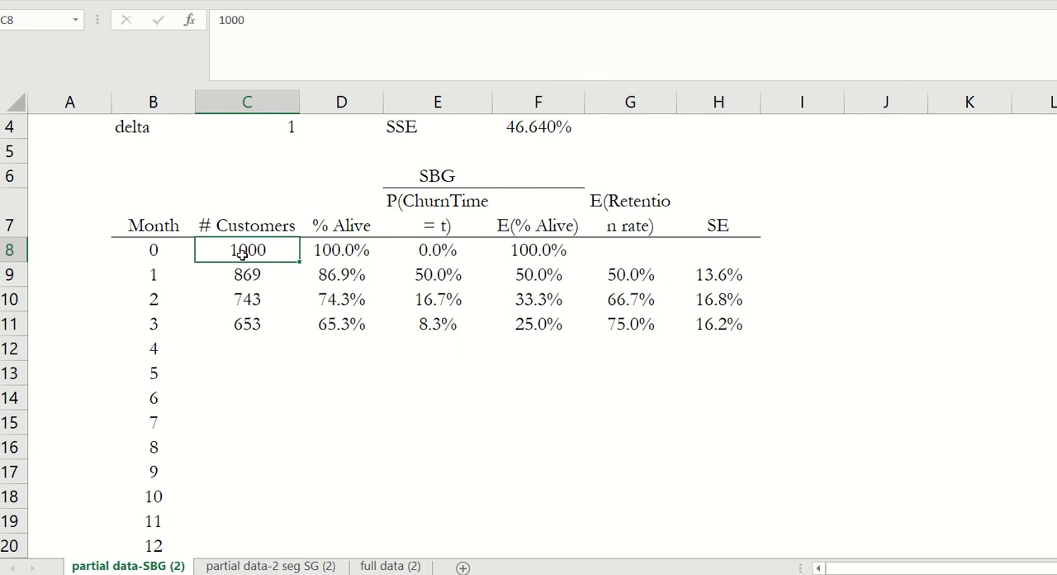
key("ctrl+alt+v")
key("v")
key("Return")
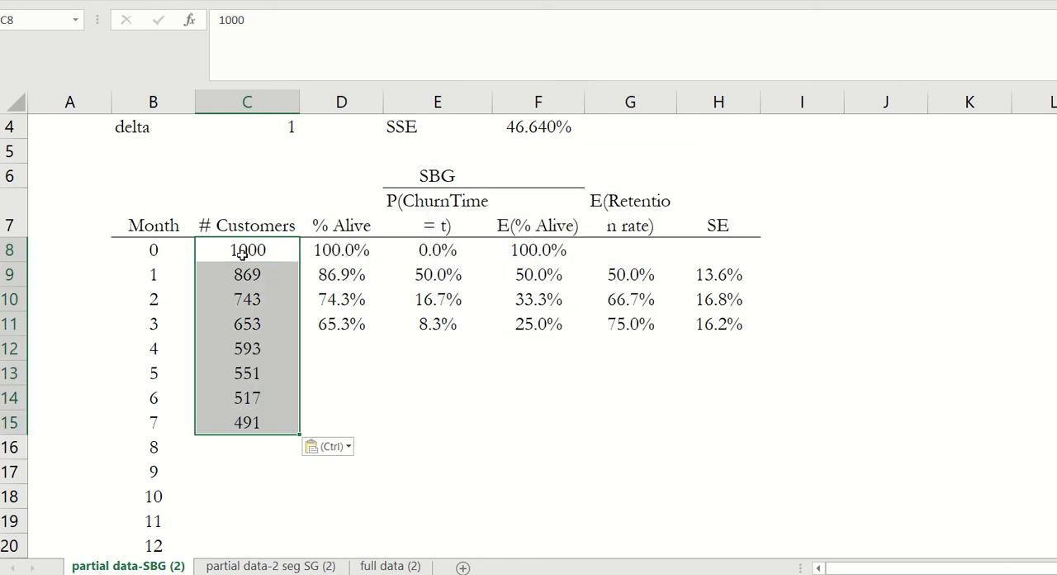
- Extend the % Alive formula from D11 down to D15 for months 4 to 7
left_click(338, 323)
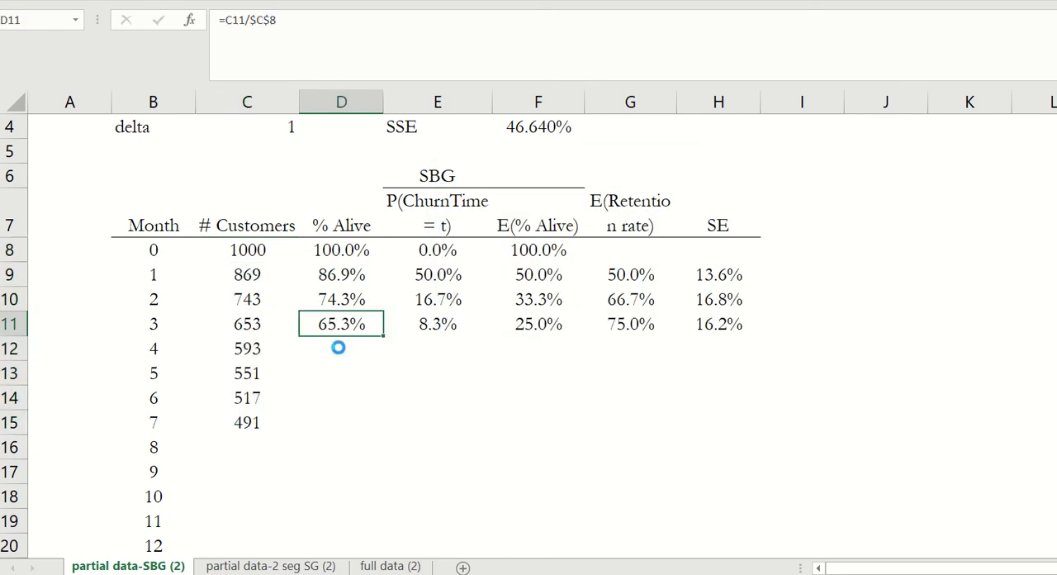
key("ctrl+c")
left_click(326, 421, "shift")
key("ctrl+v")
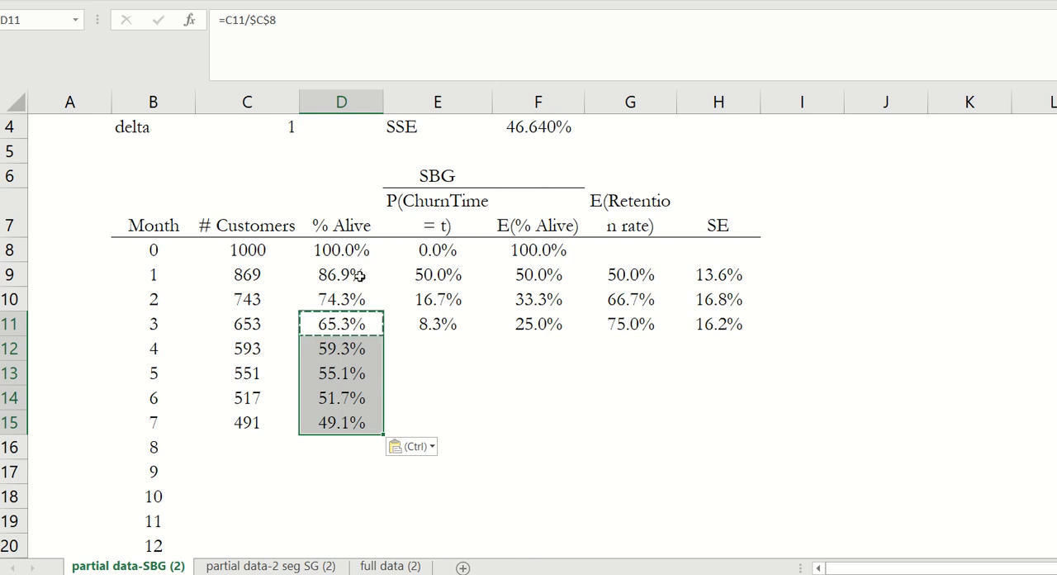
- Review the P(ChurnTime = t) formulas in E9:E11 and copy the recursive formula in E10 down to month 7 in E15
left_click(425, 324)
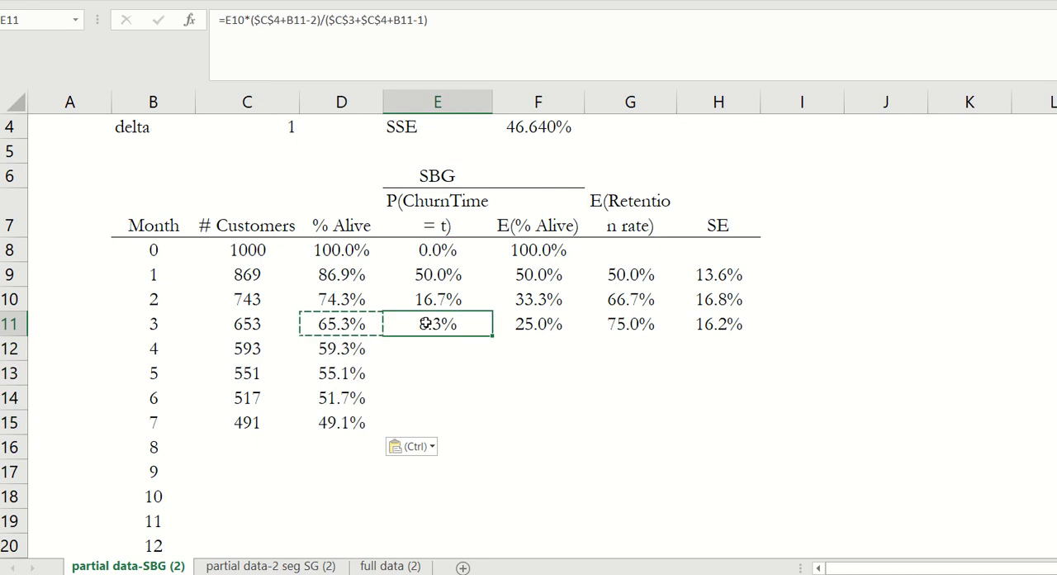
left_click(453, 20)
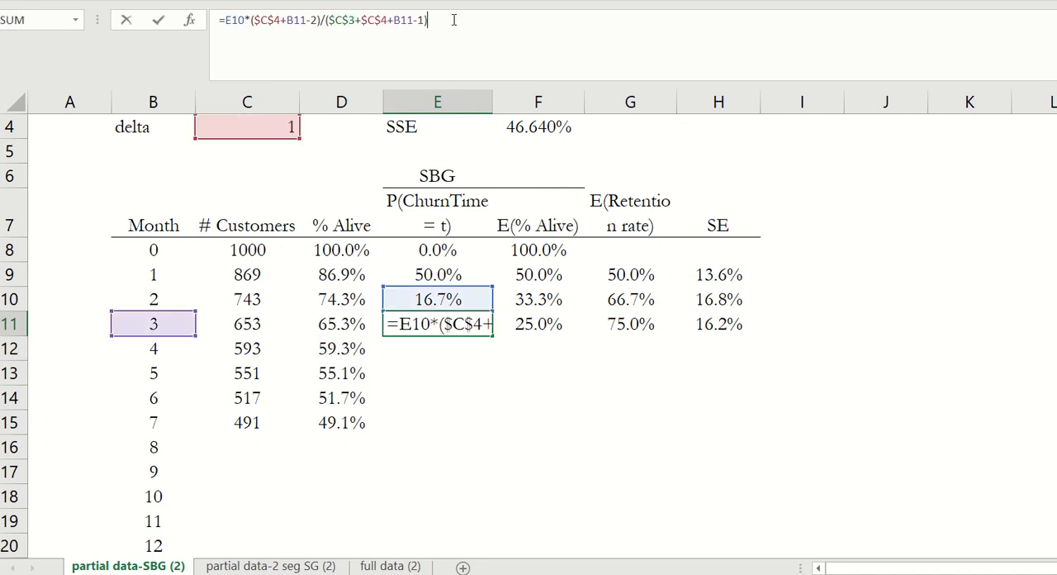
key("ctrl+Return")
left_click(431, 299)
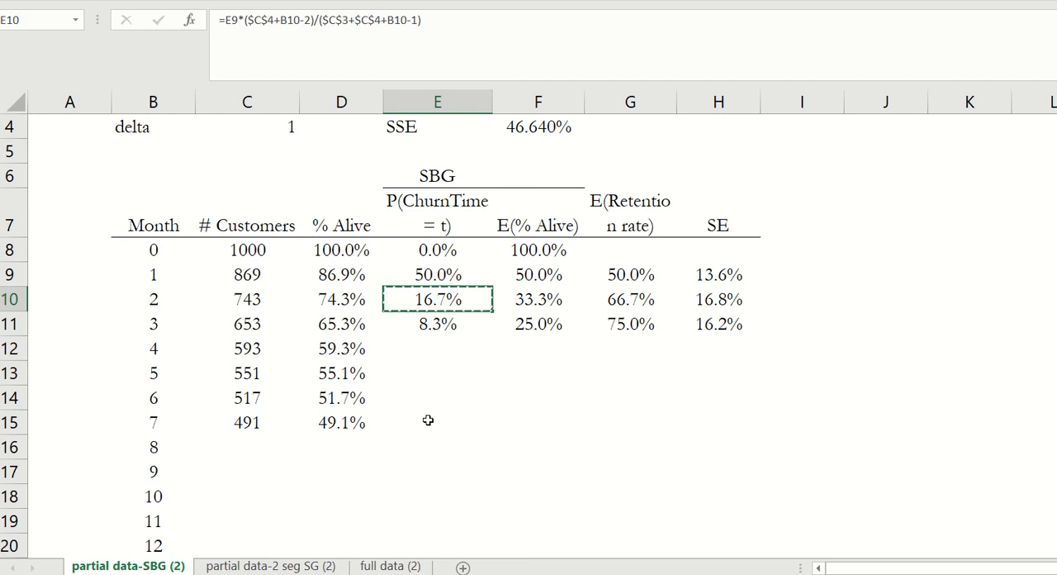
left_click(424, 274)
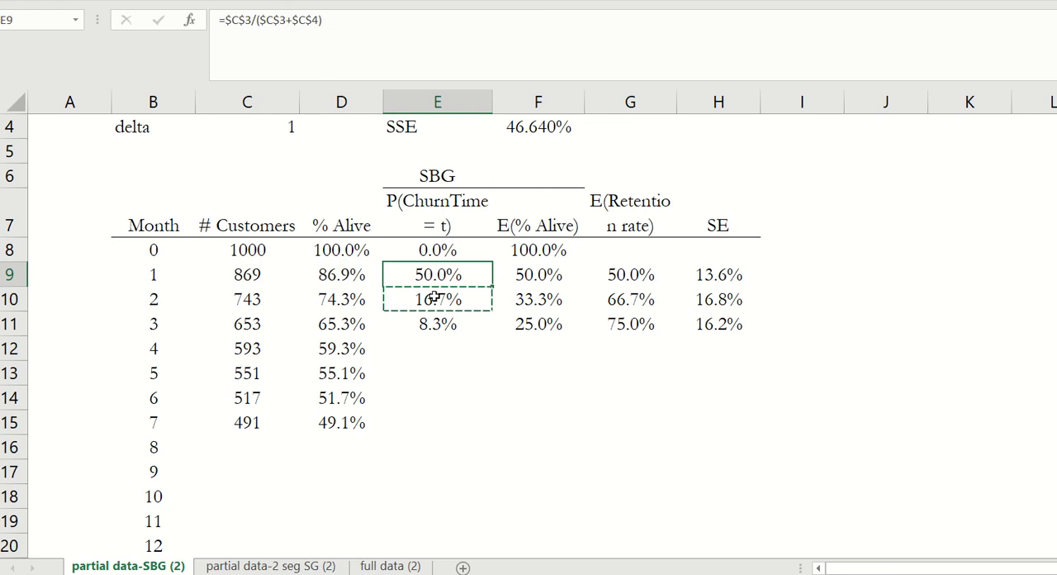
left_click(434, 299)
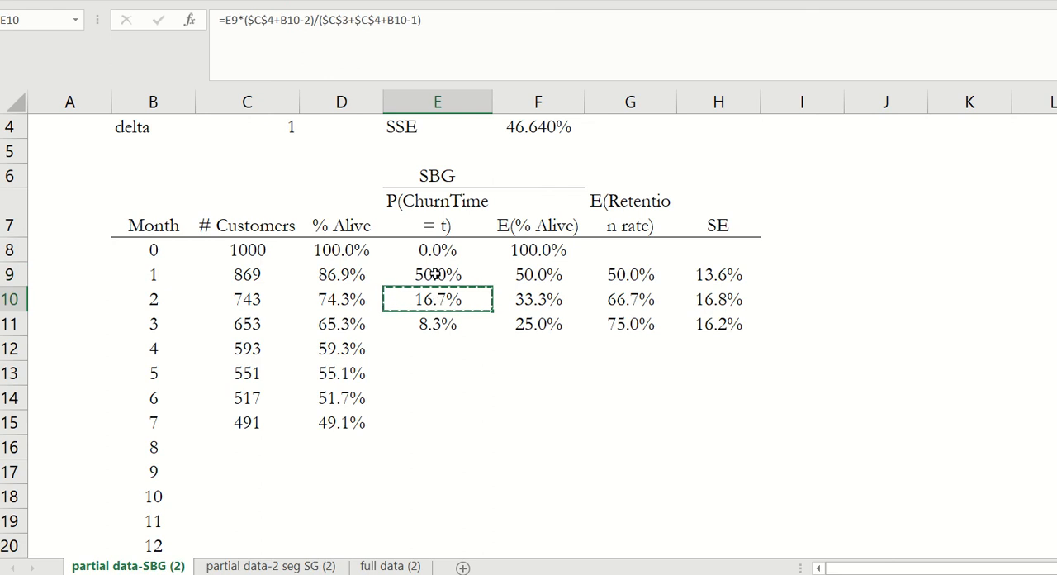
left_click(435, 275)
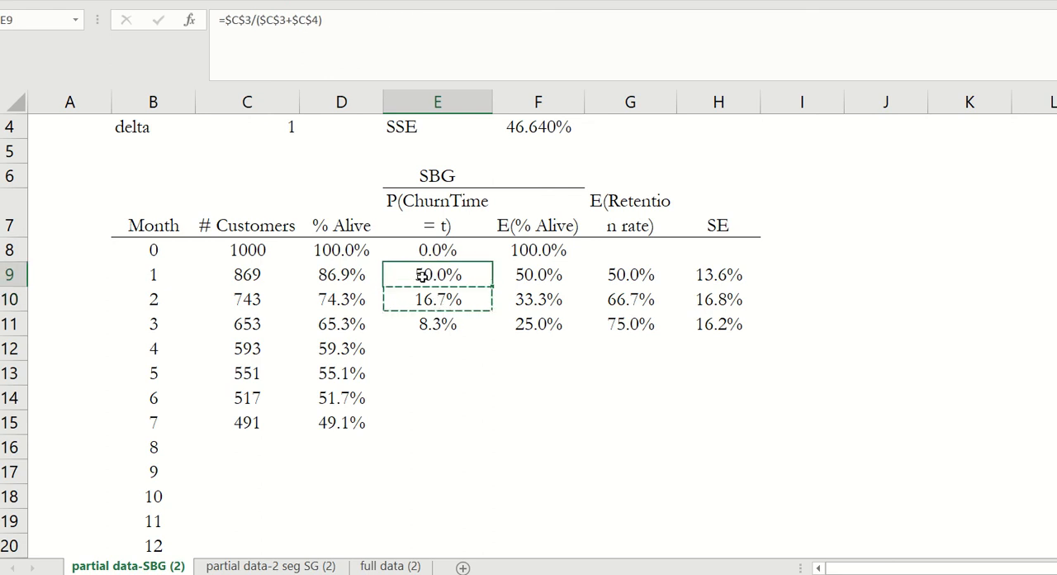
left_click(424, 299)
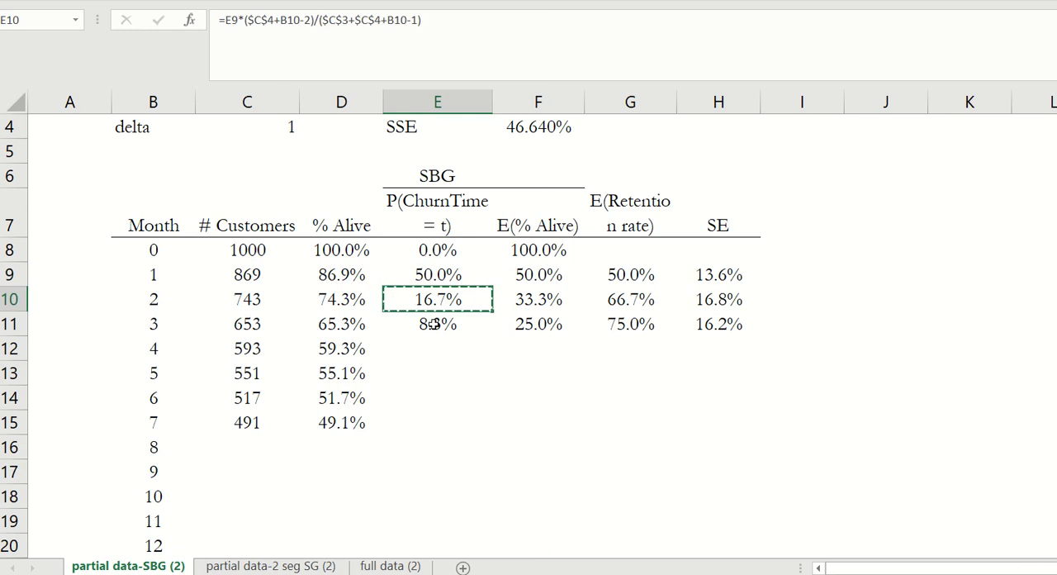
left_click(431, 419, "shift")
key("ctrl+v")
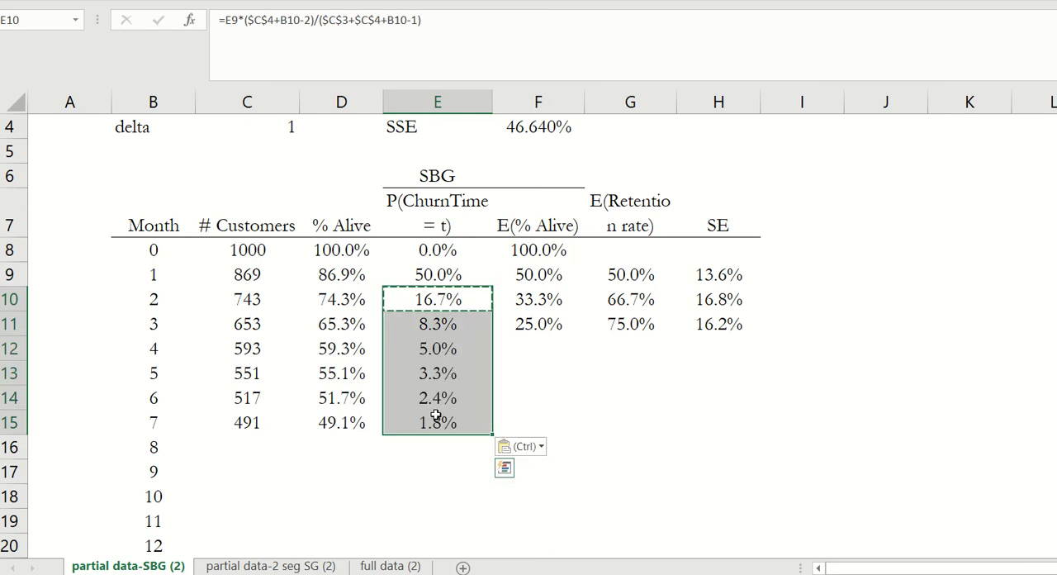
- Copy the E(% Alive) formula from F11 down to F15 for months 4 to 7
left_click(442, 303)
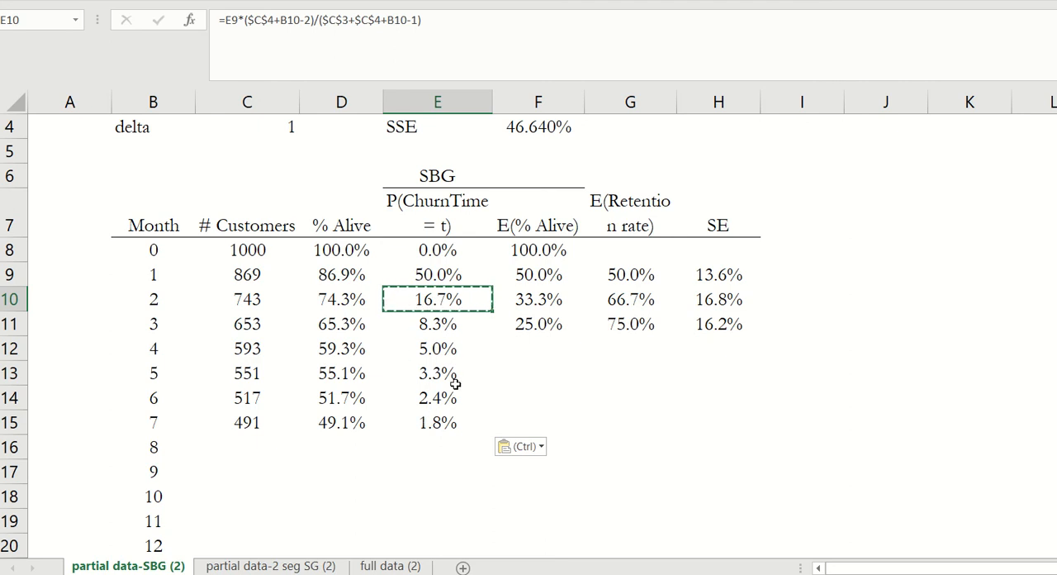
left_click(531, 325)
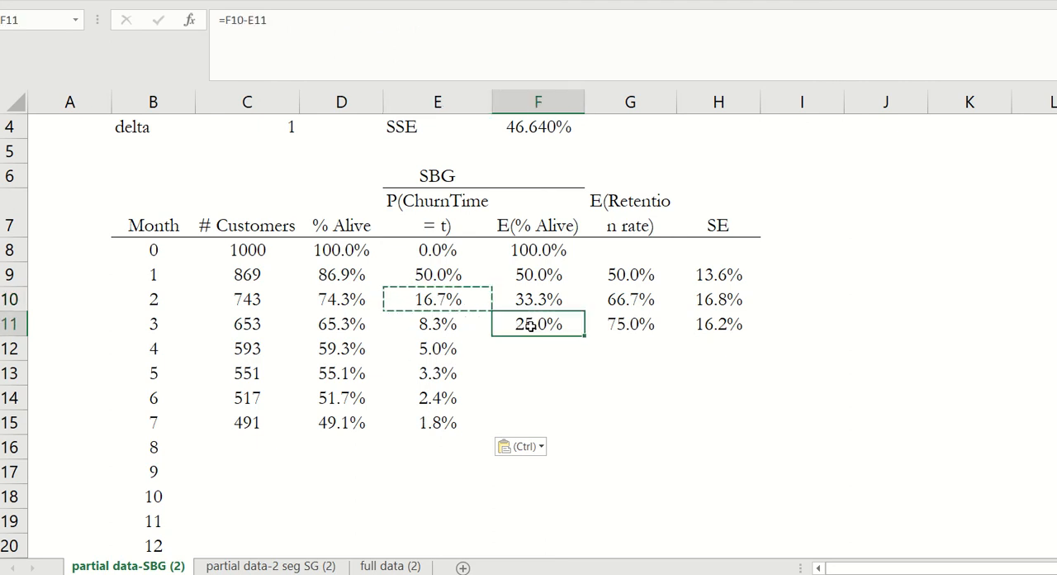
key("ctrl+c")
left_click(531, 427, "shift")
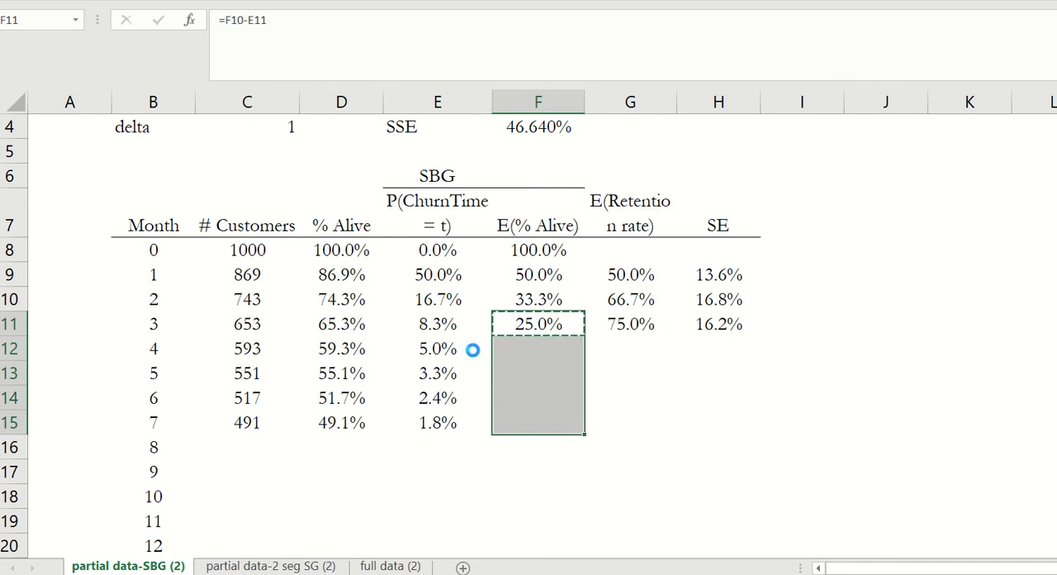
key("ctrl+v")
- Compare the % Alive, P(ChurnTime = t) and E(% Alive) columns for months 0 to 7
left_click_drag(421, 213, 415, 429)
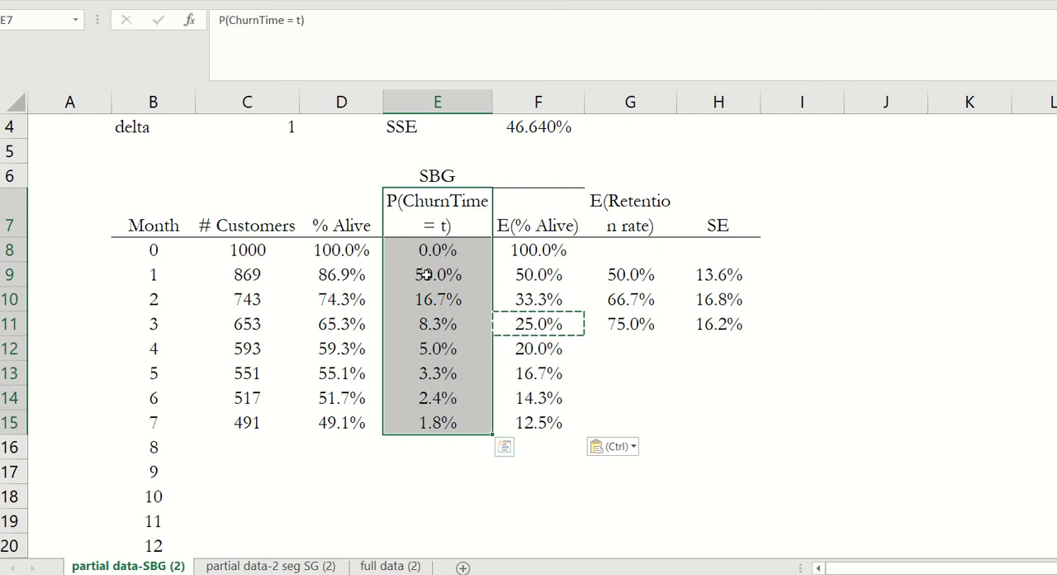
left_click(422, 275)
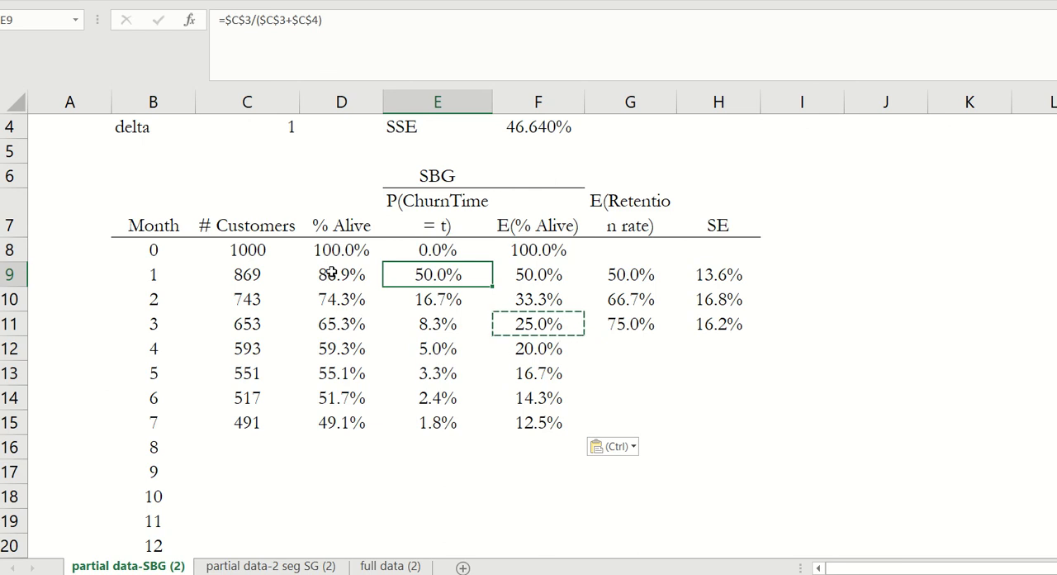
left_click_drag(338, 249, 339, 423)
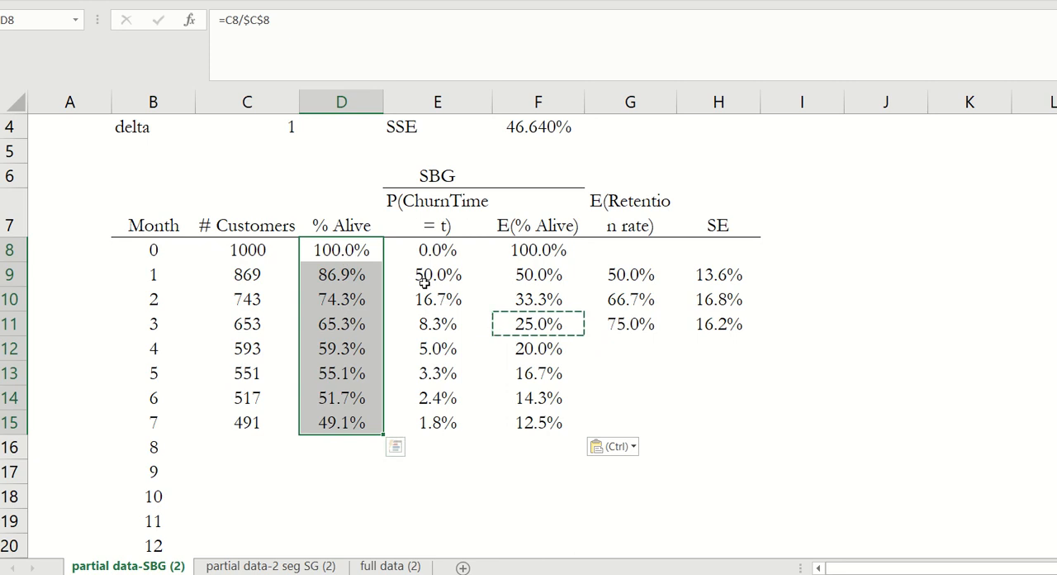
left_click_drag(444, 257, 424, 441)
left_click_drag(538, 250, 538, 425)
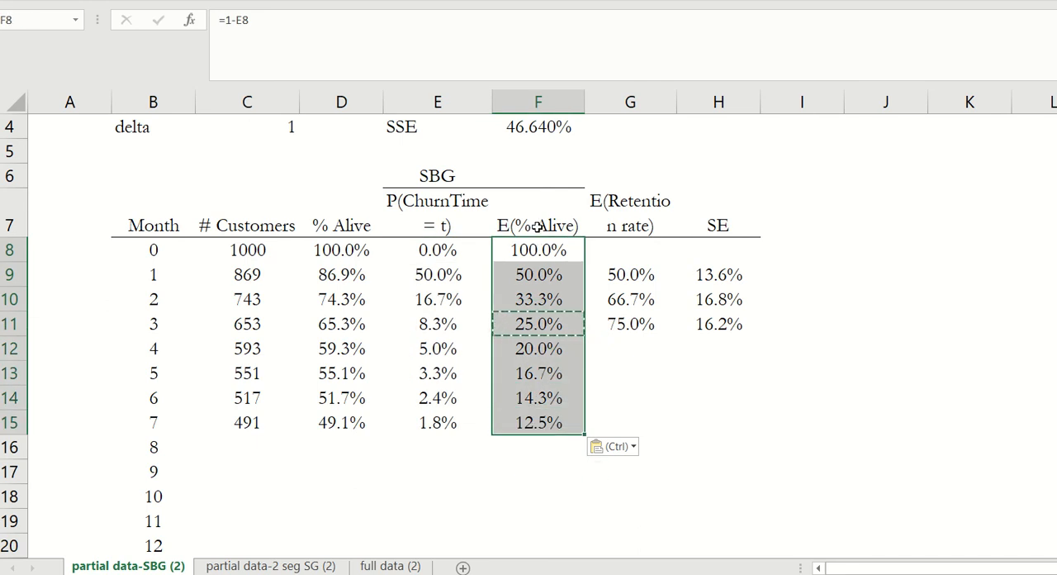
left_click_drag(538, 234, 526, 420)
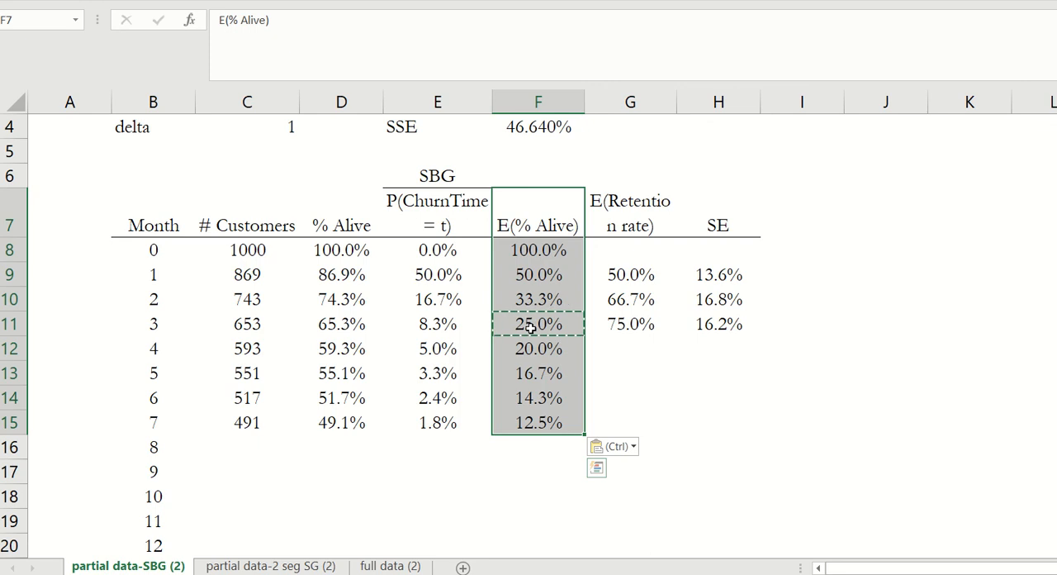
- Examine how the E(% Alive) formulas in F9 and F10 subtract that month's P(ChurnTime = t) from the previous month's E(% Alive)
left_click(537, 299)
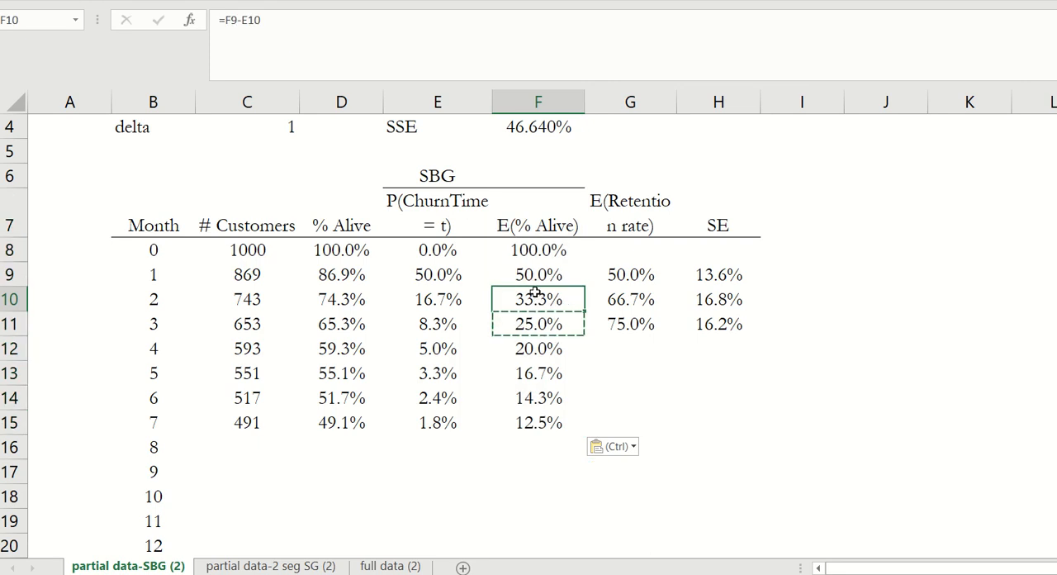
left_click(543, 276)
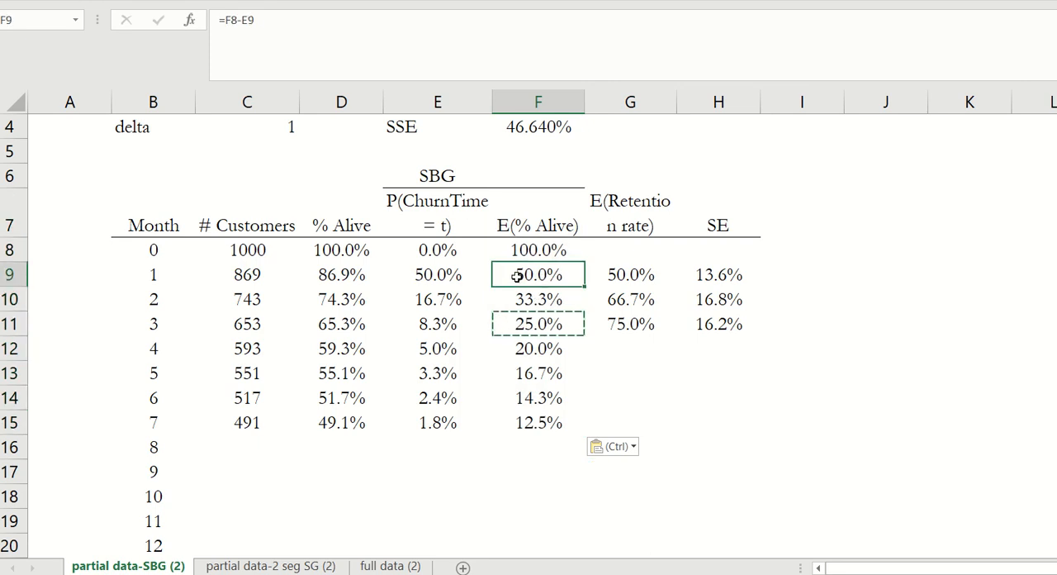
left_click(431, 274)
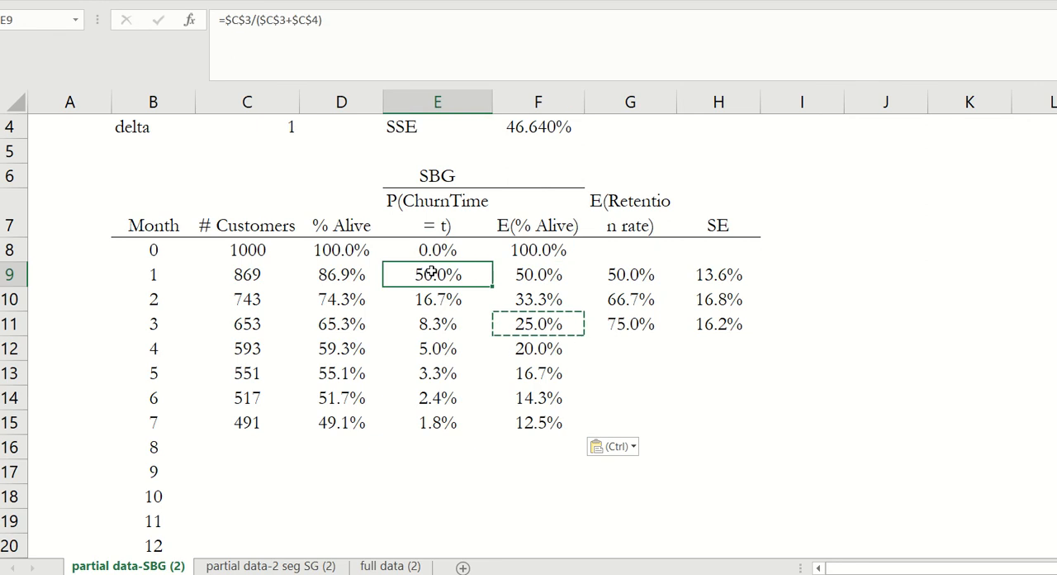
left_click(531, 274)
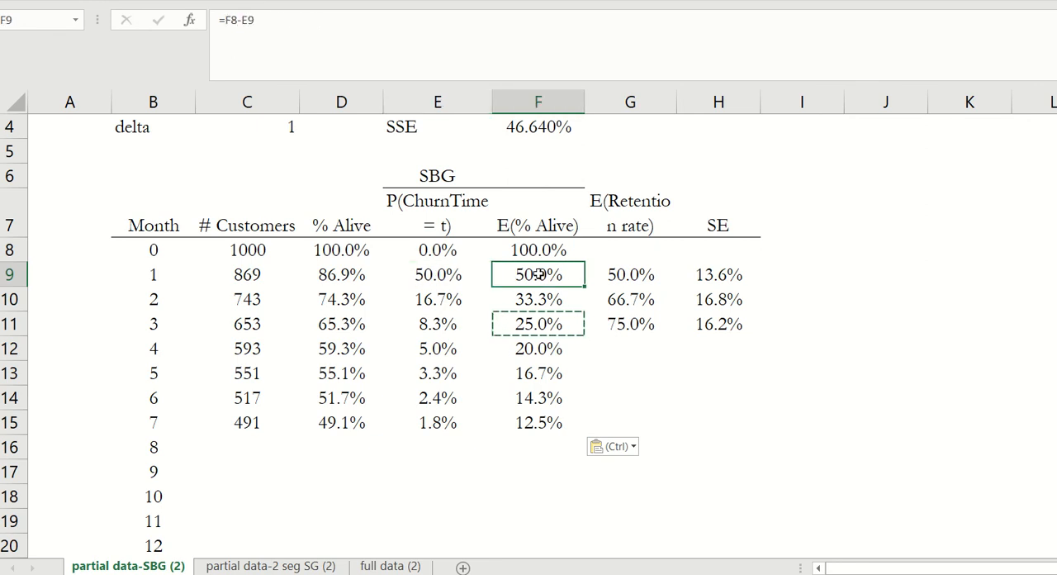
left_click(439, 39)
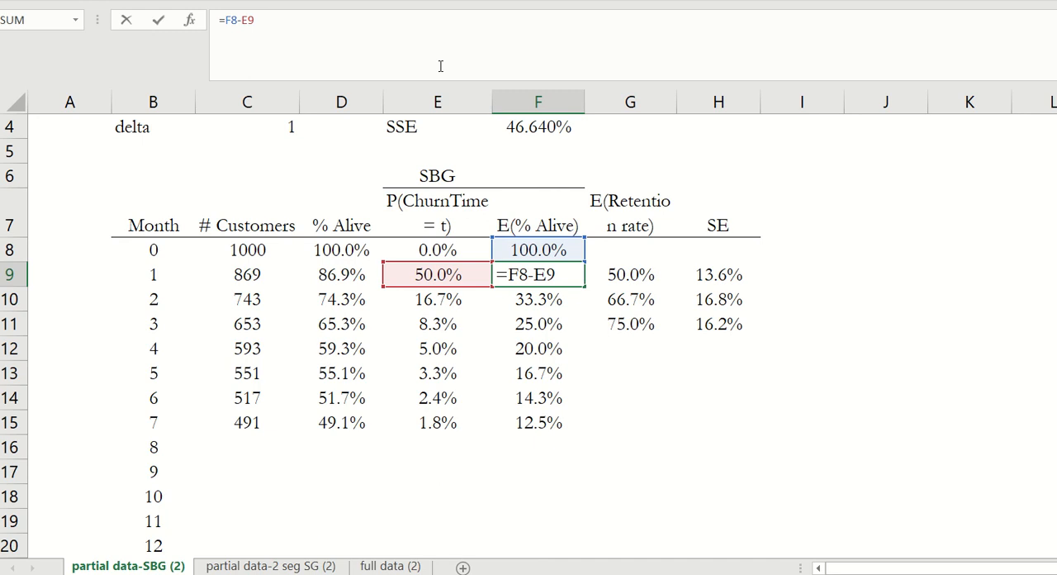
key("Escape")
left_click(529, 299)
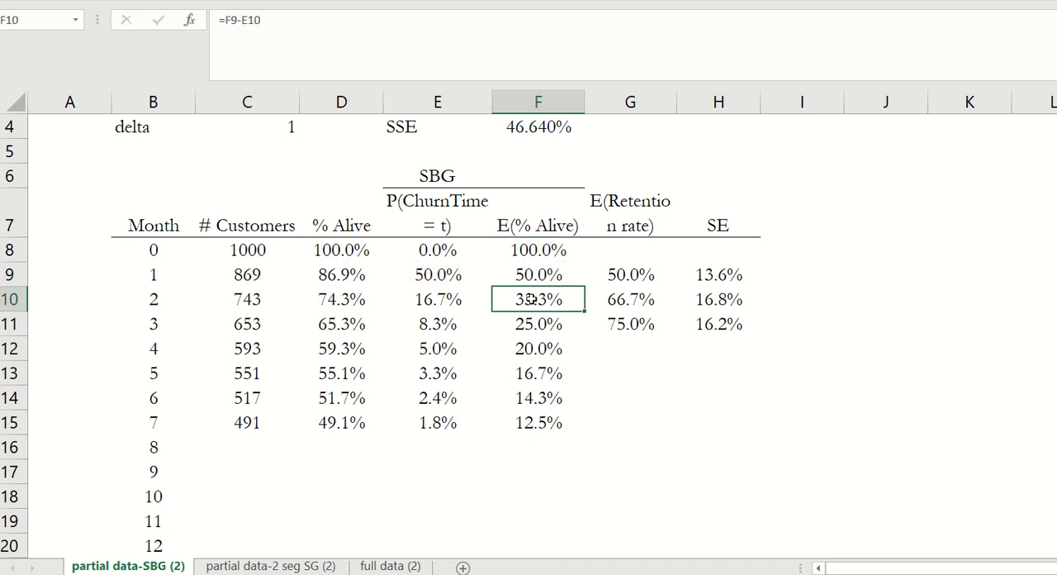
left_click(437, 300)
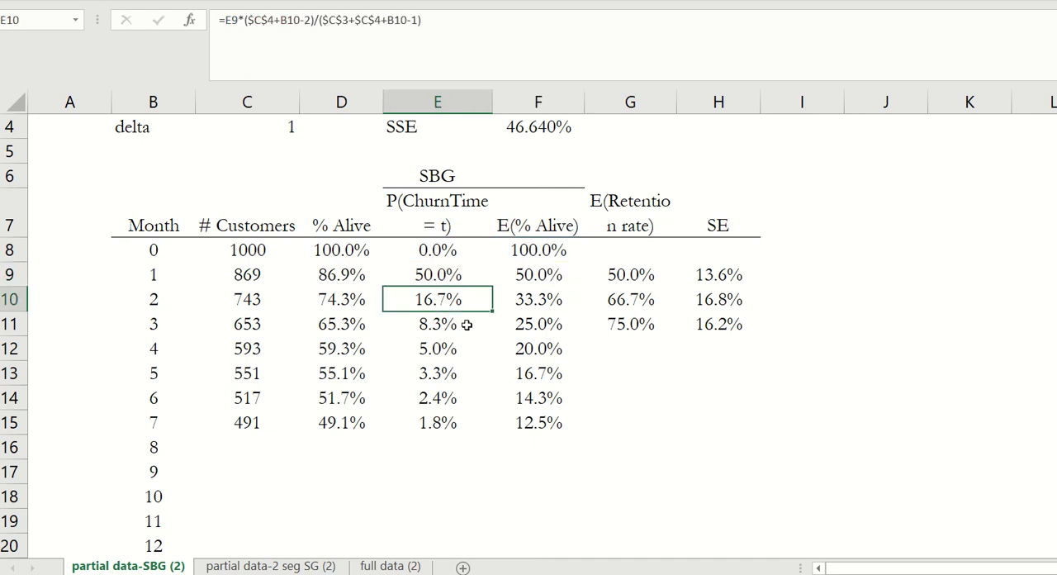
left_click(523, 302)
left_click(528, 277)
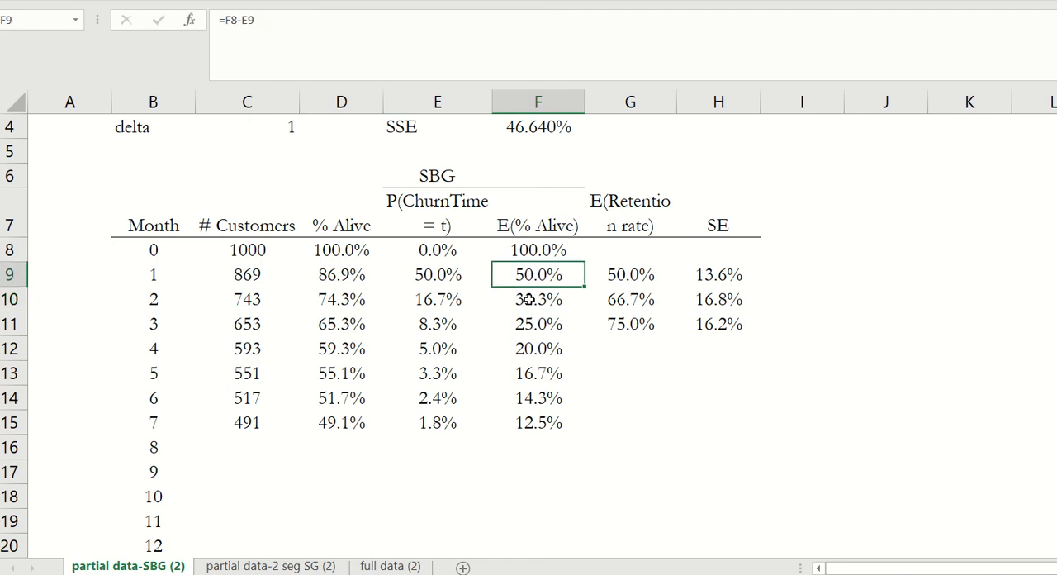
left_click(528, 300)
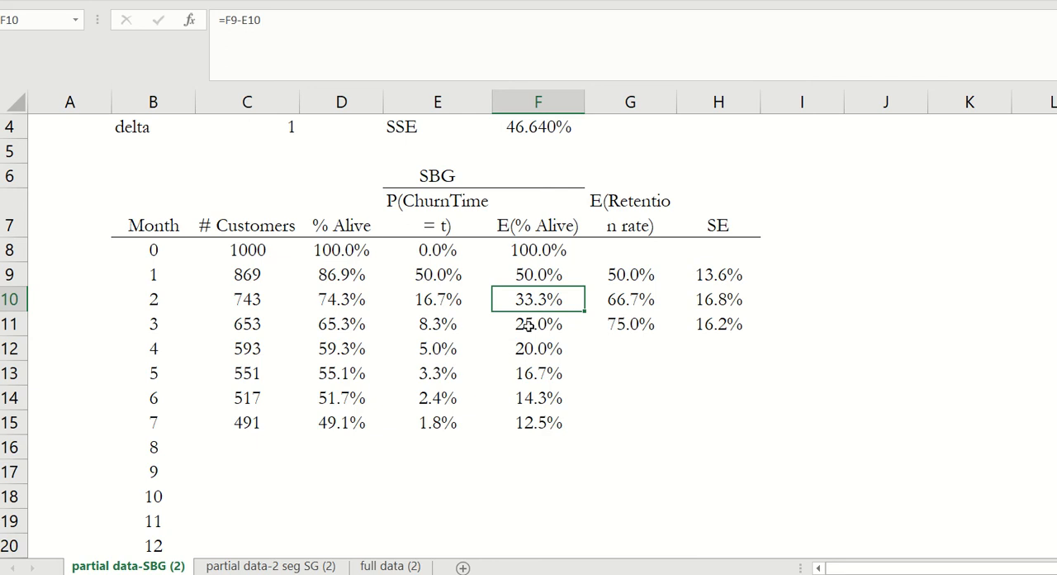
left_click(508, 29)
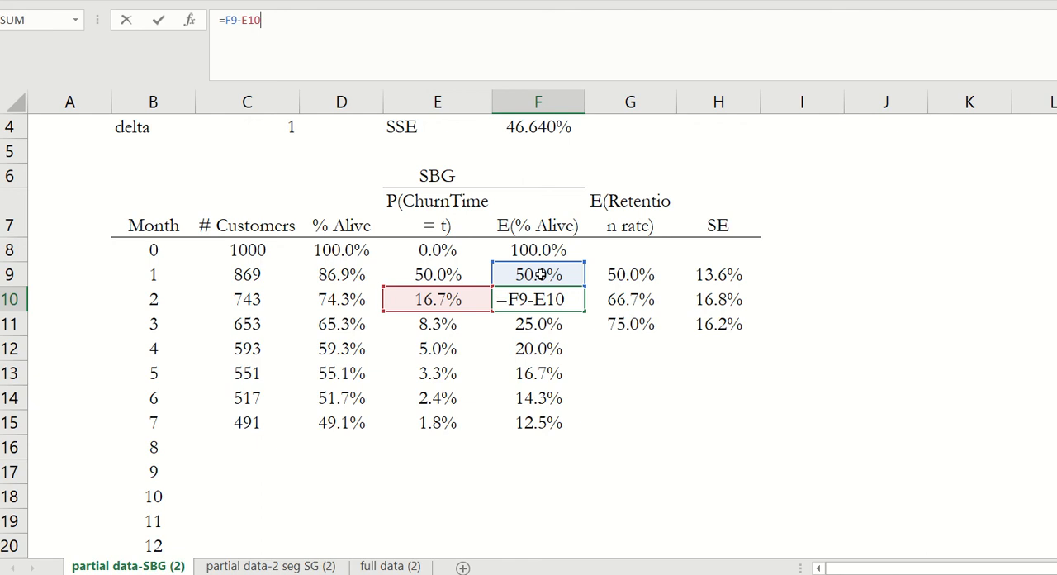
key("ctrl+Return")
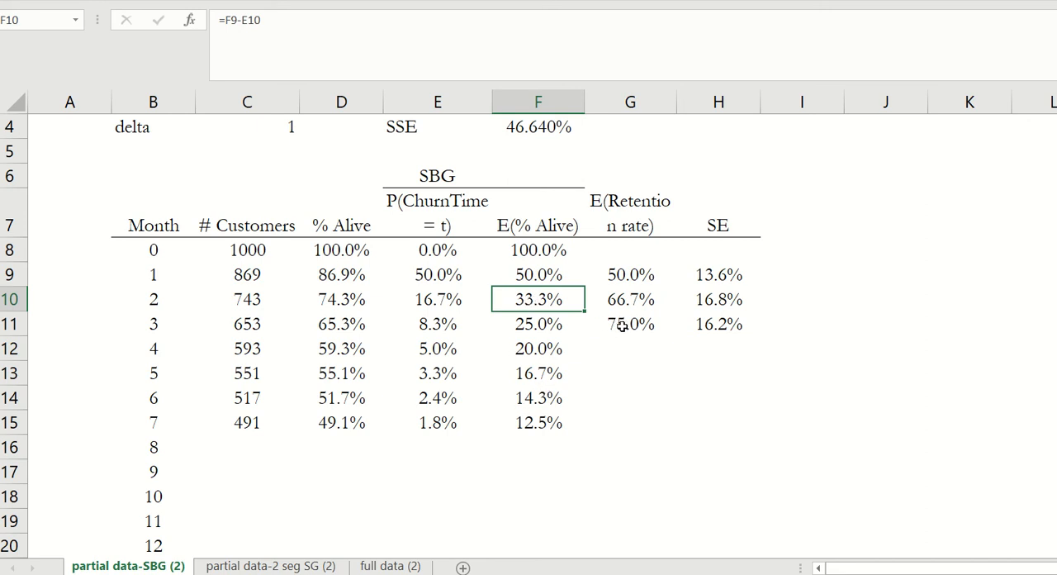
- Extend the E(Retention rate) and SE formulas from G11:H11 down to row 15 and check the cells referenced by the SE formula in H13
left_click_drag(650, 326, 699, 321)
key("ctrl+c")
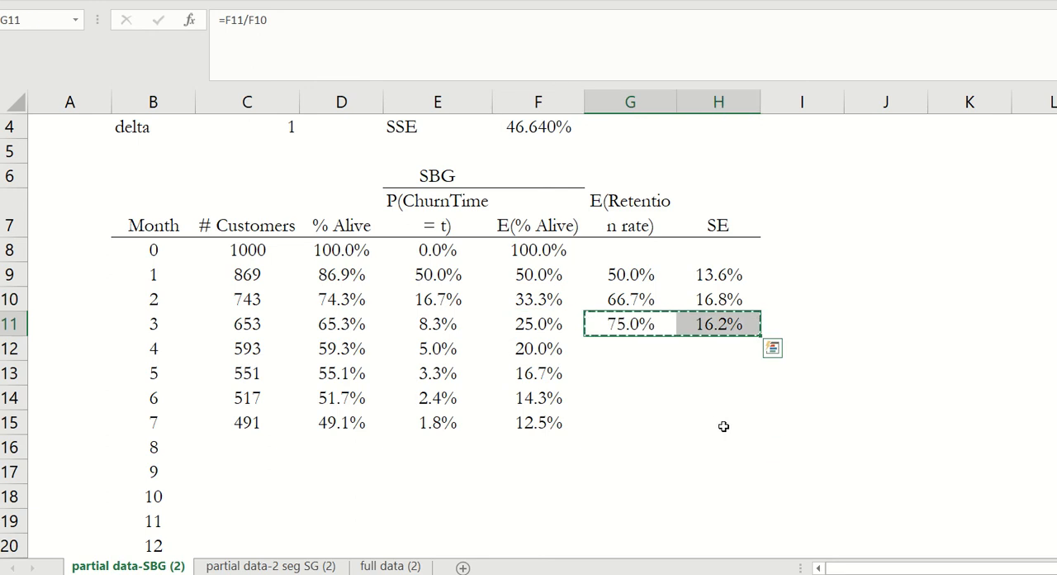
left_click(723, 426, "shift")
key("ctrl+v")
left_click(733, 374)
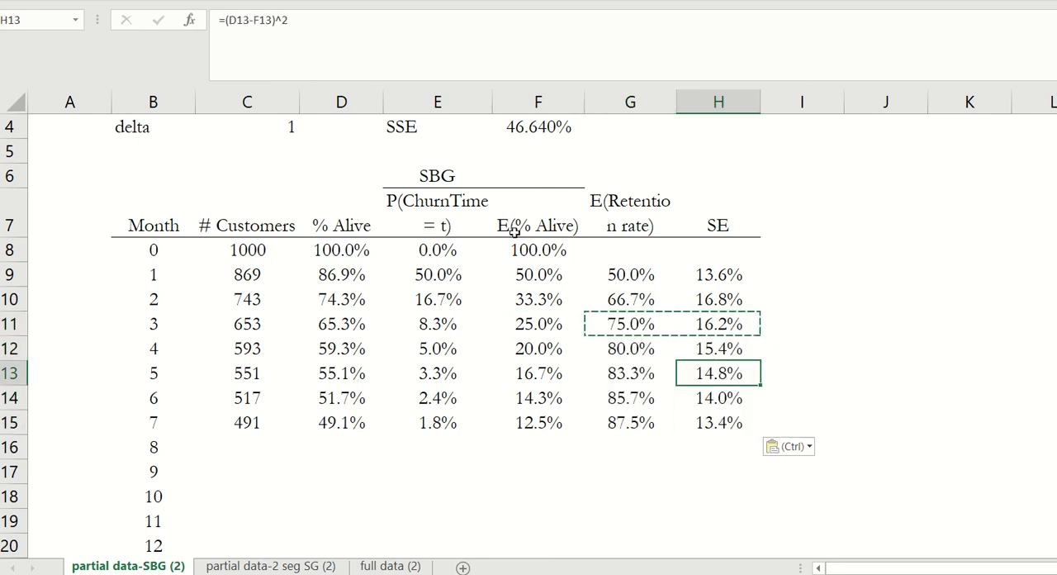
scroll(483, 289, "up", 1)
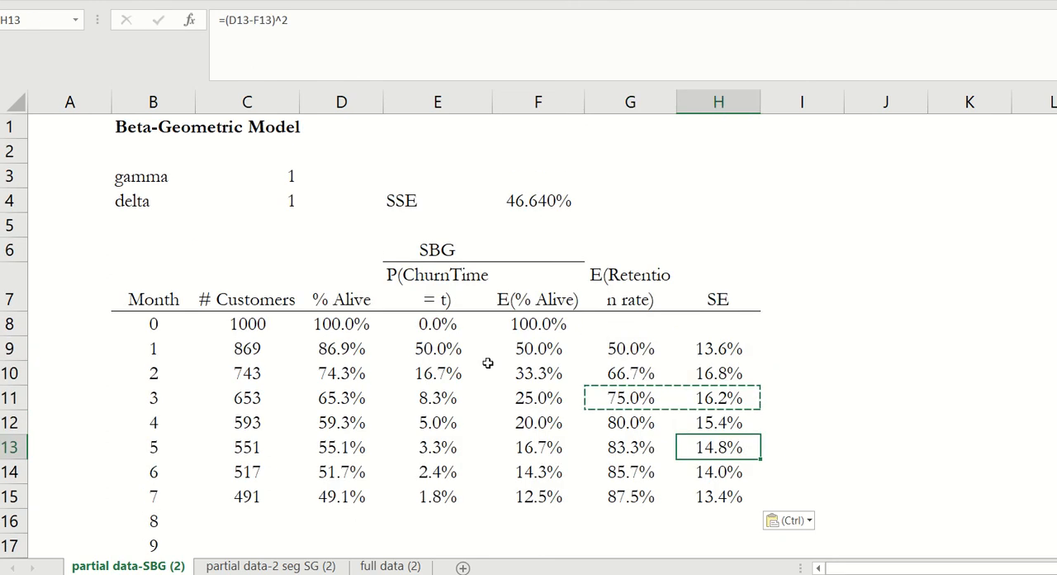
left_click(436, 27)
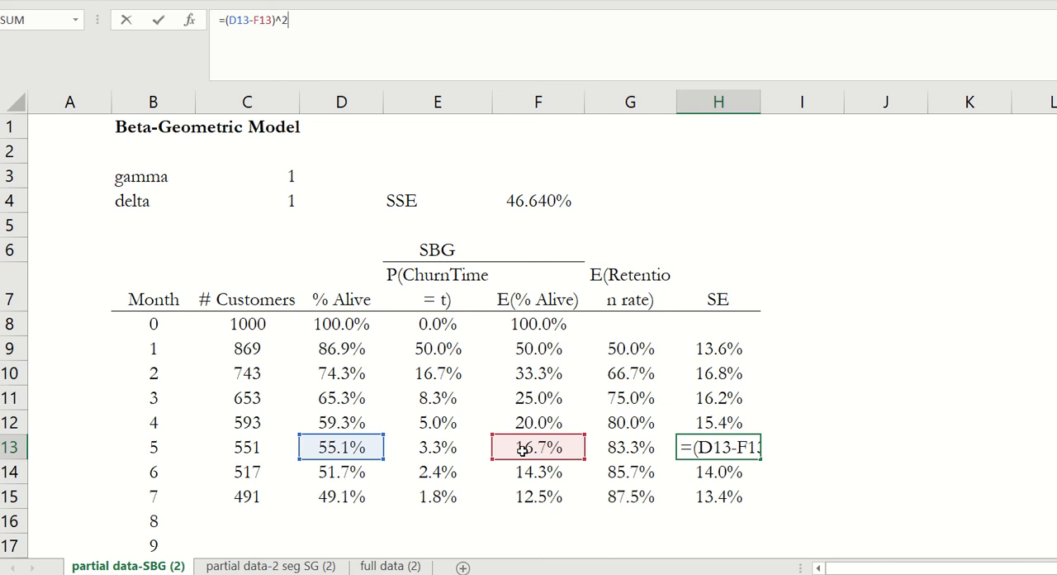
key("ctrl+Return")
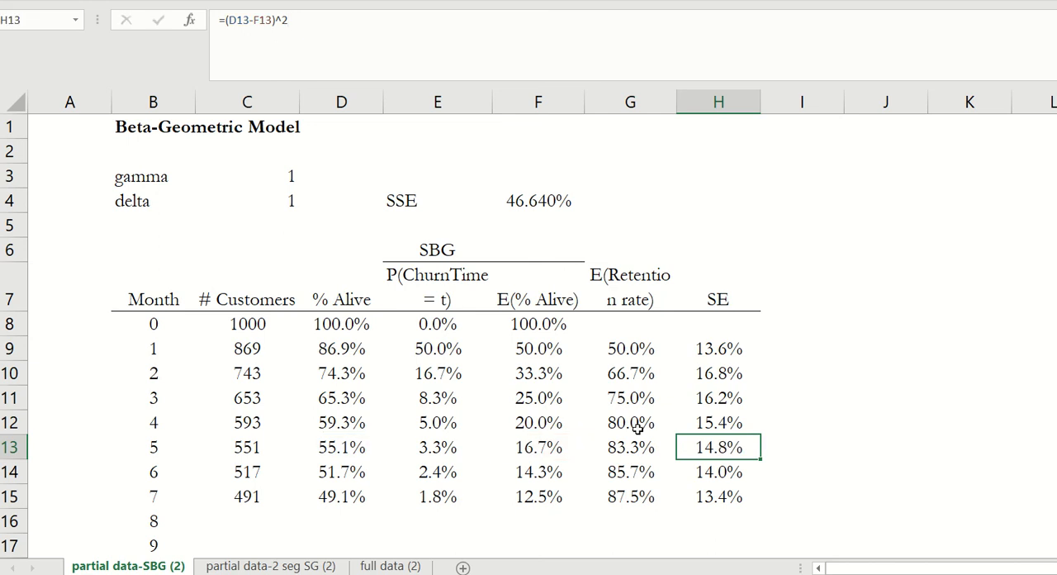
- Run Solver with GRG Nonlinear to minimize the SSE in F4 by changing gamma and delta in C3:C4, and keep the solution
left_click(721, 493)
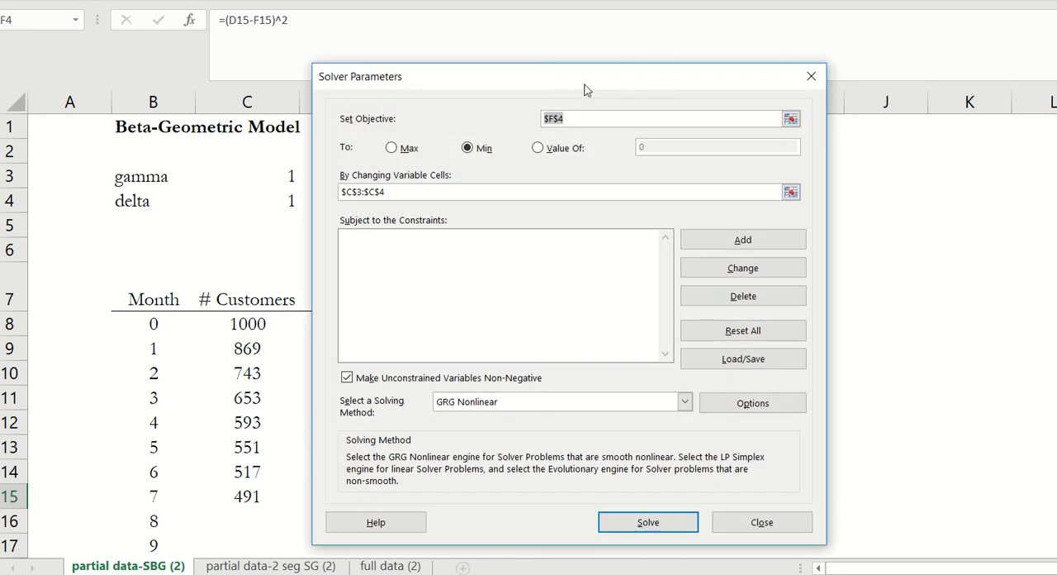
left_click_drag(584, 89, 308, 85)
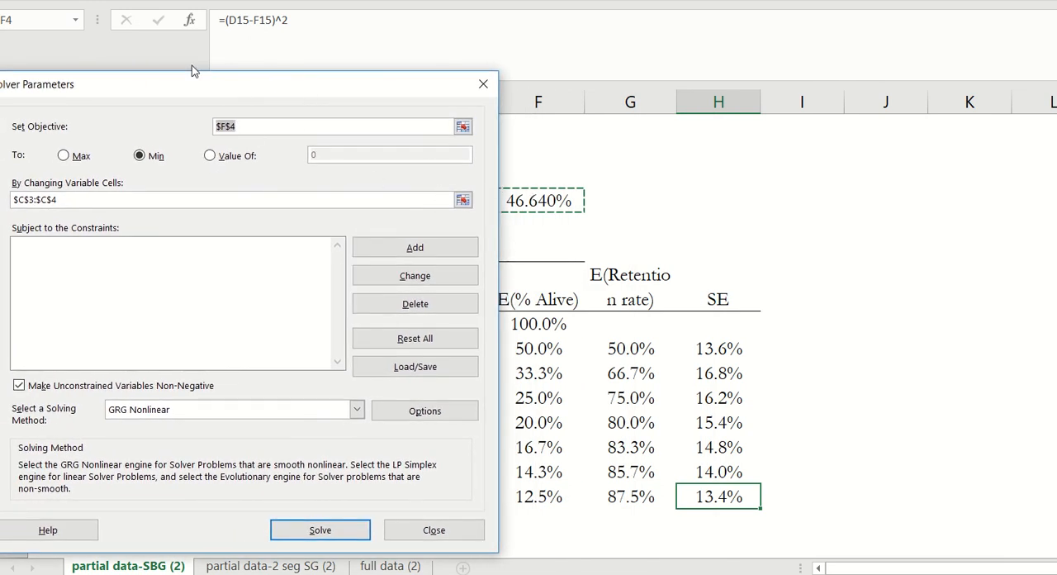
left_click_drag(186, 91, 513, 88)
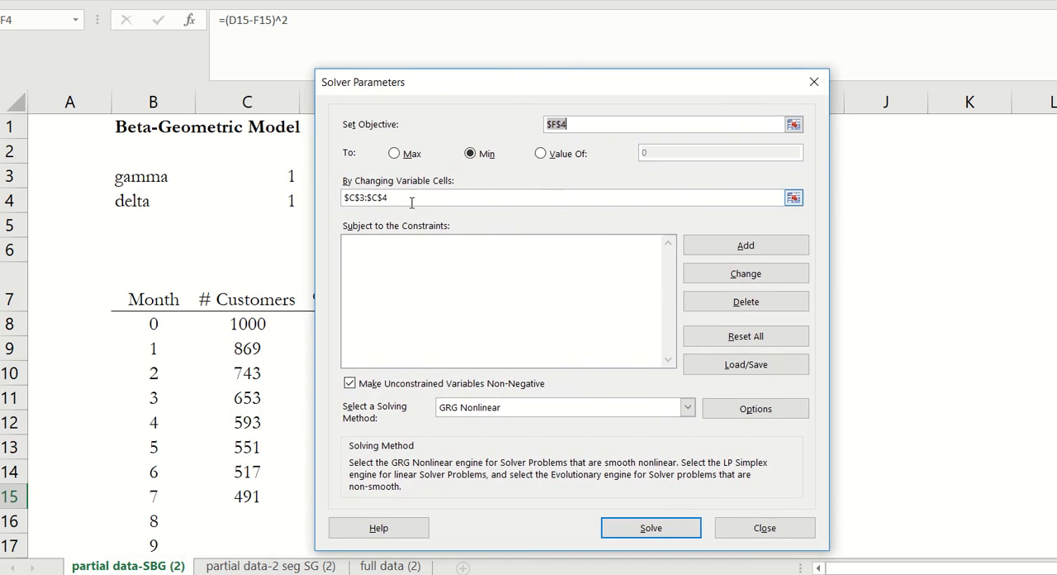
left_click_drag(412, 200, 326, 198)
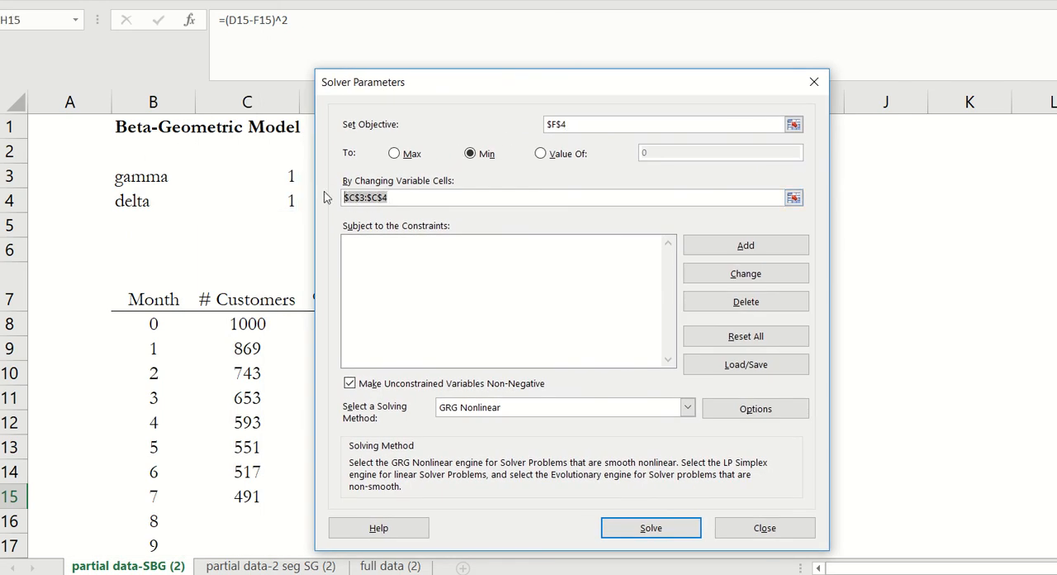
left_click_drag(264, 172, 261, 195)
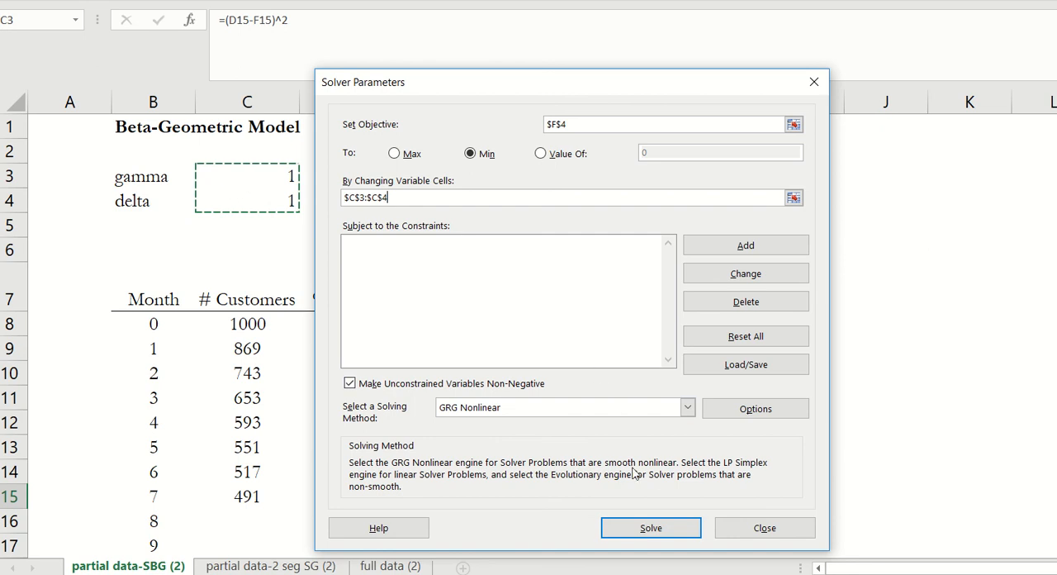
left_click(658, 533)
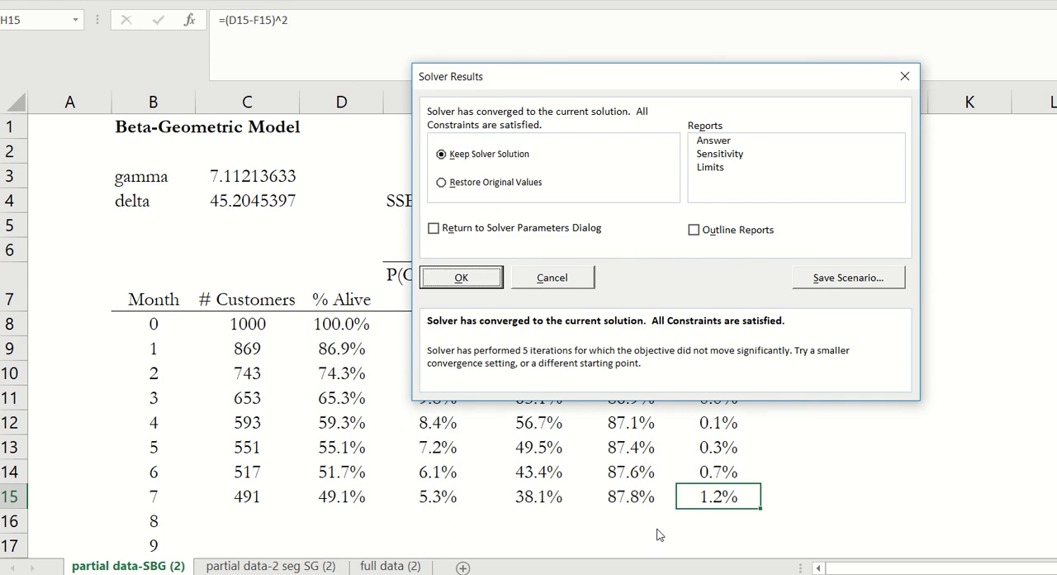
left_click(461, 277)
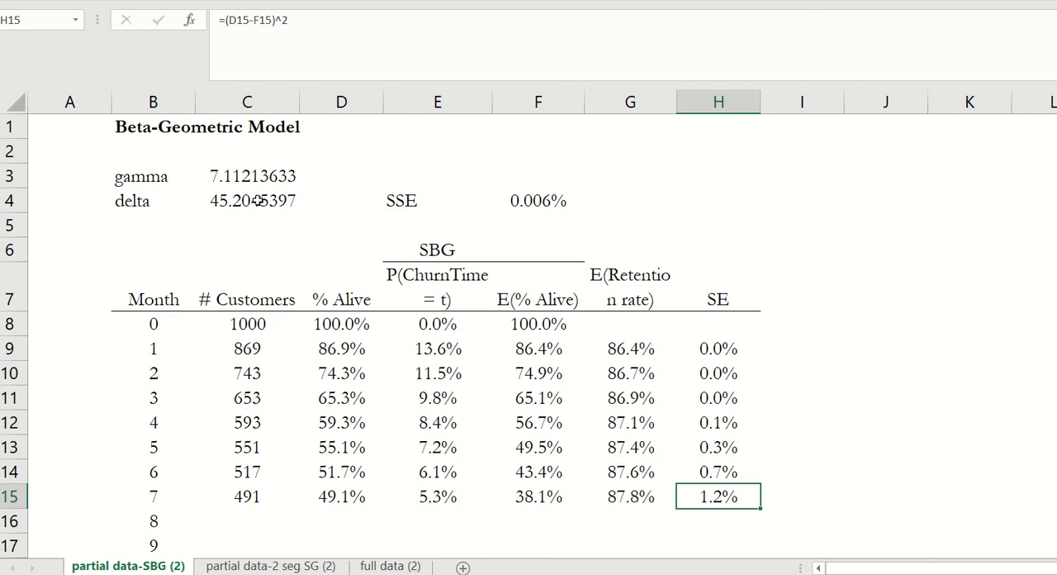
- Check the SSE formula in F4, the solved gamma and delta values, and the month 7 E(% Alive) formula in F15
left_click(528, 198)
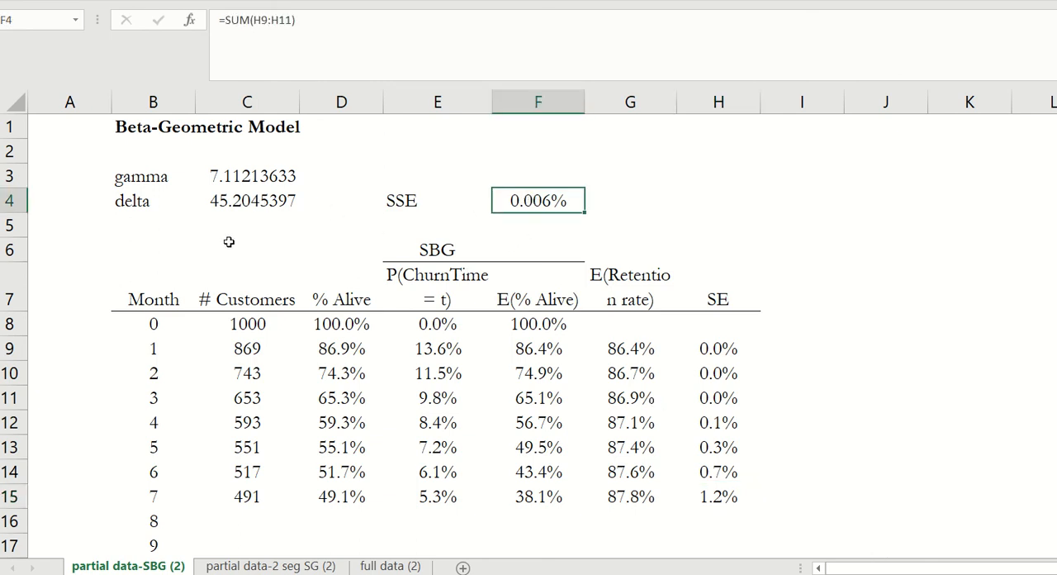
left_click_drag(258, 178, 254, 196)
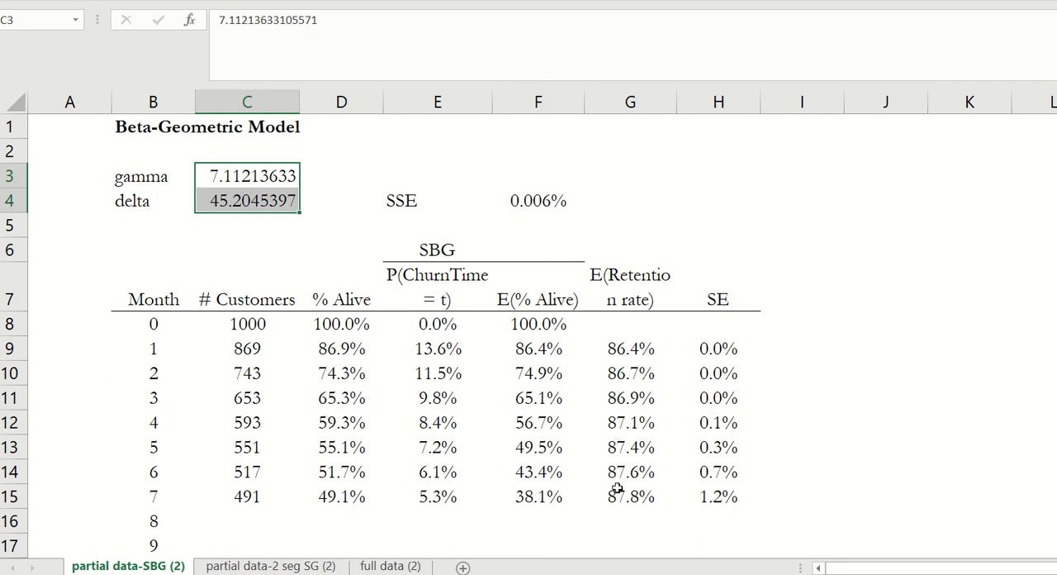
scroll(578, 488, "down", 1)
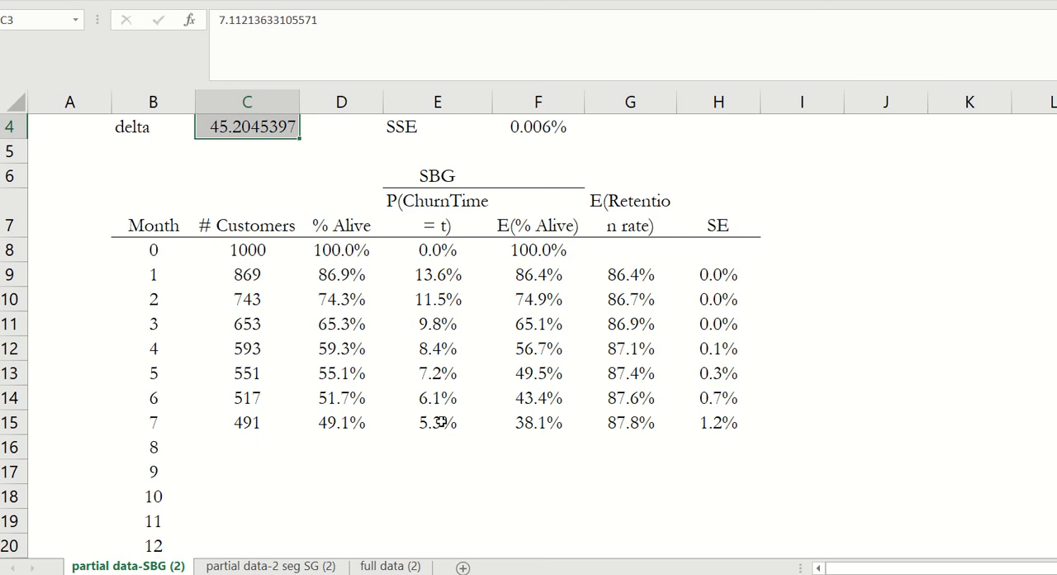
left_click(520, 419)
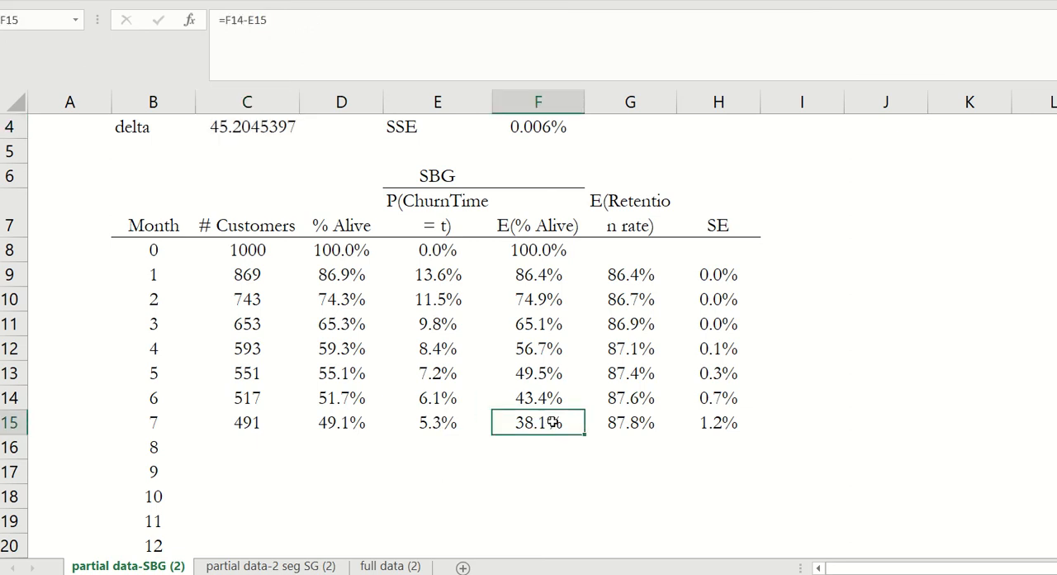
- Extend the SSE formula in F4 to sum the SE values for all seven months, H9:H15, and verify the referenced range
scroll(556, 141, "up", 1)
left_click(518, 200)
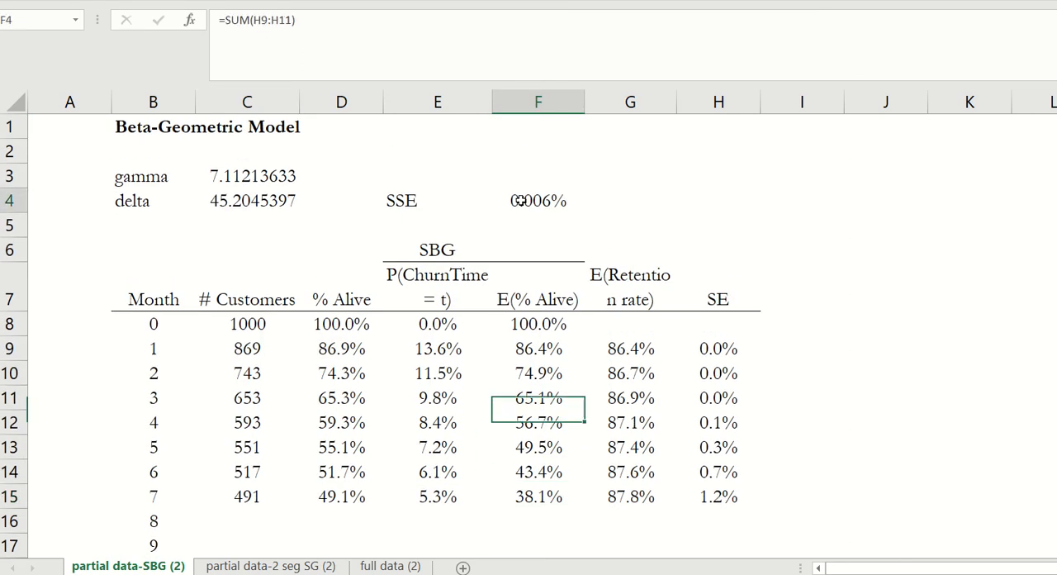
left_click(458, 30)
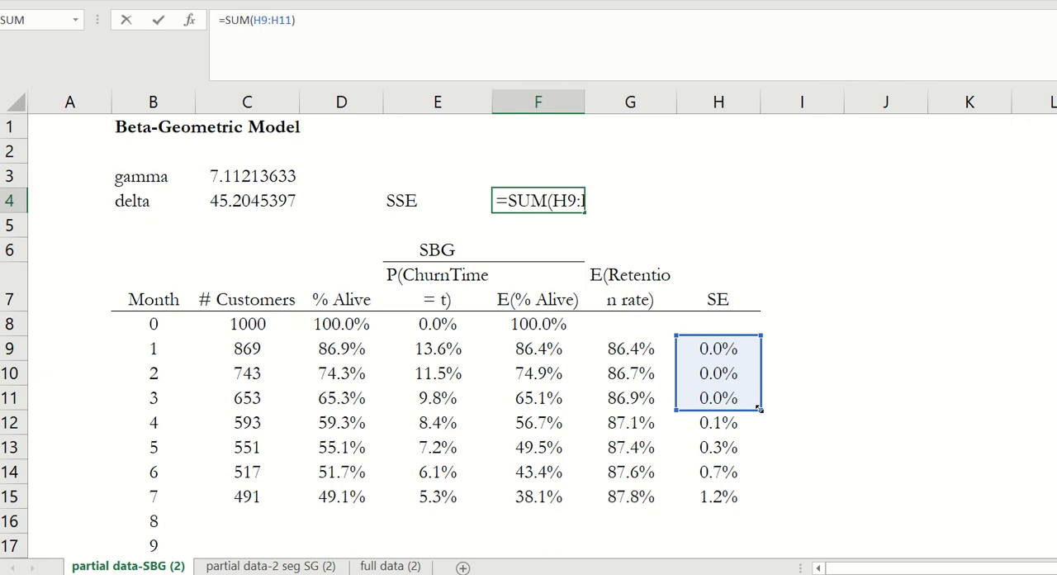
left_click_drag(759, 409, 747, 500)
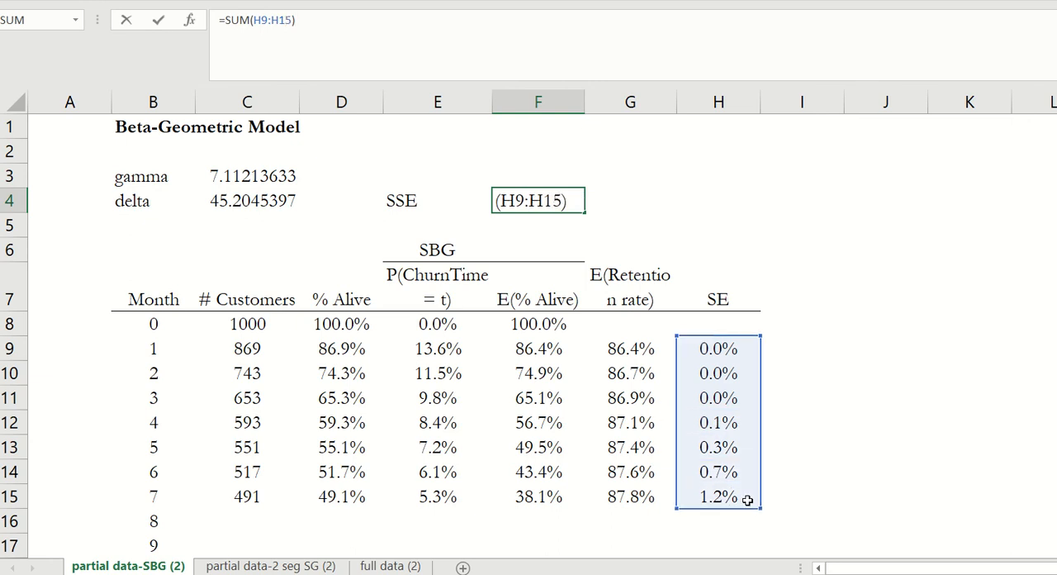
key("Tab")
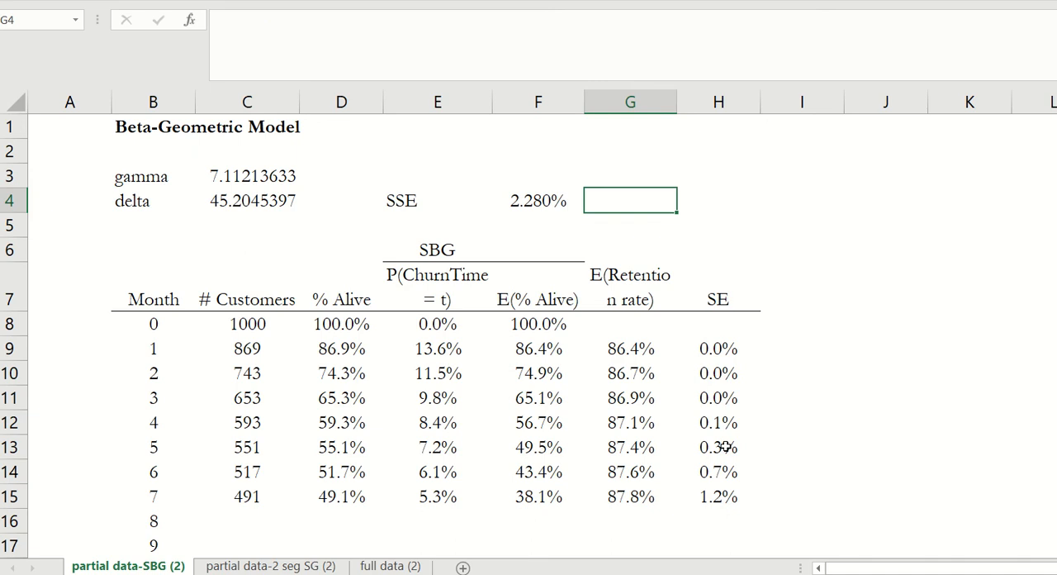
left_click(533, 200)
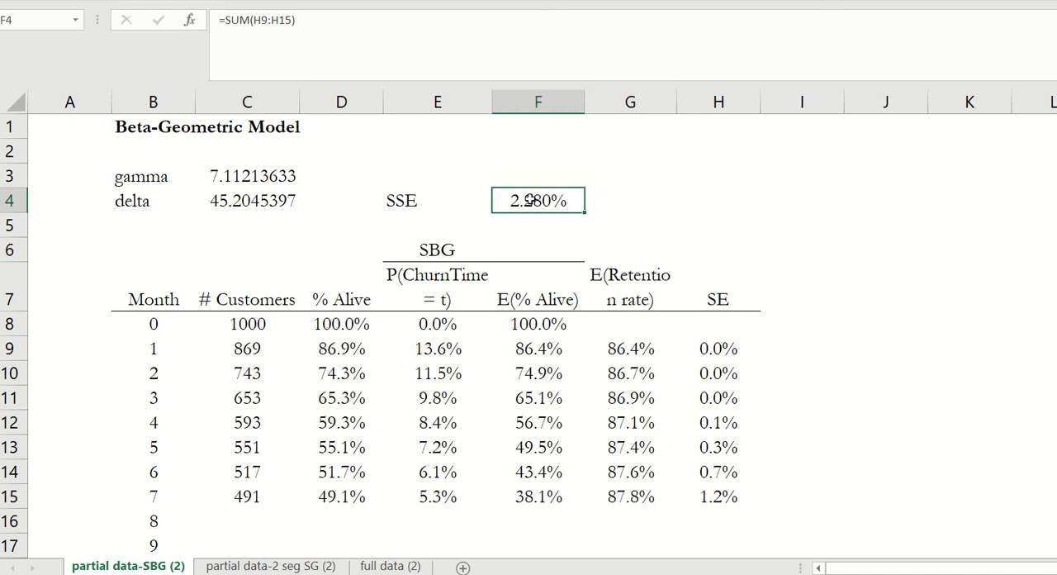
left_click(376, 27)
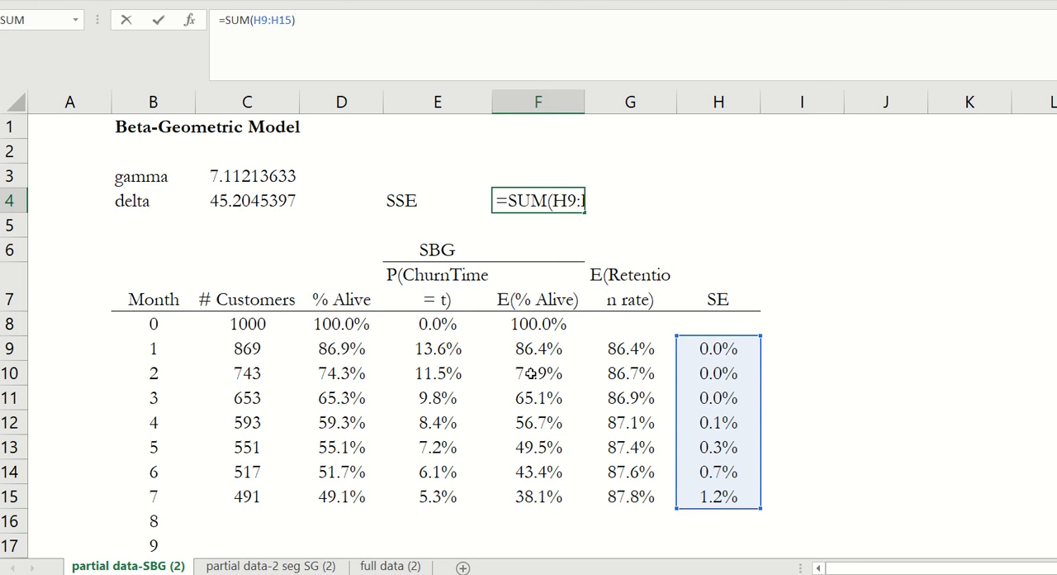
key("Return")
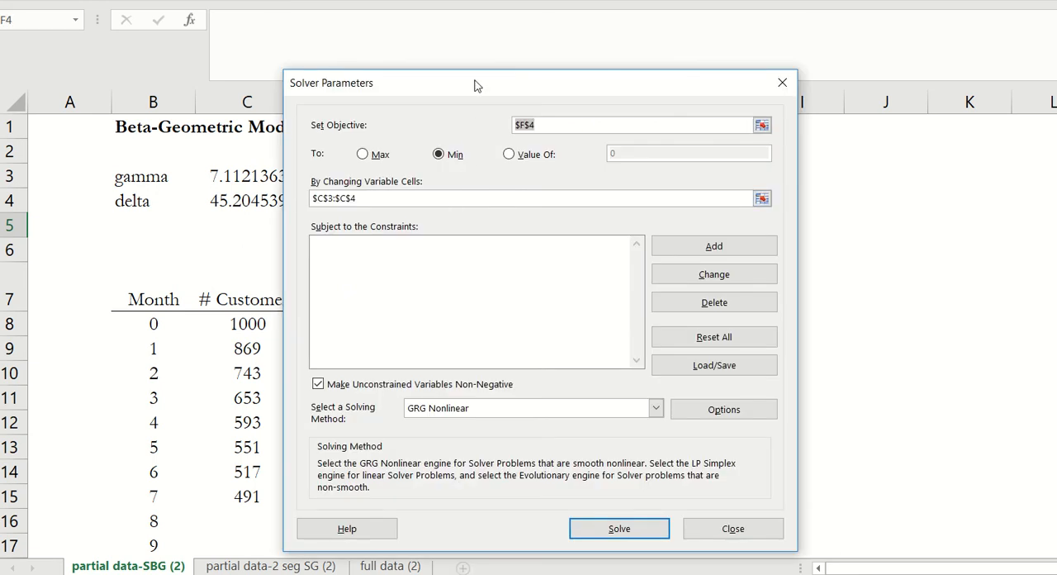
- Rerun Solver with GRG Nonlinear to minimize the SSE in F4 by changing C3:C4, keep the solution, and check the SSE
mouse_move(477, 85)
left_mouse_down()
mouse_move(528, 86)
mouse_move(521, 97)
mouse_move(487, 87)
left_mouse_up()
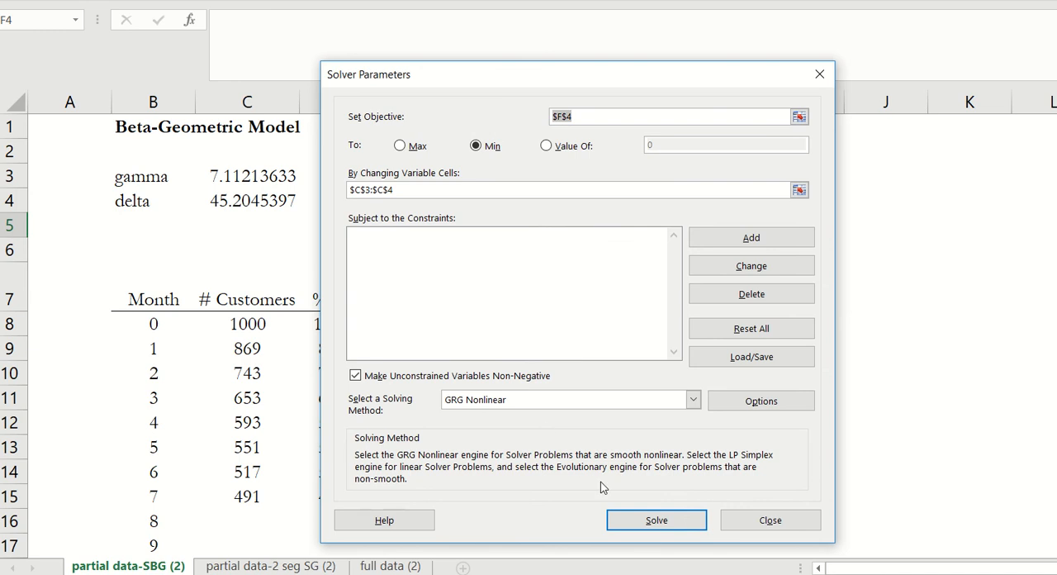
left_click(652, 519)
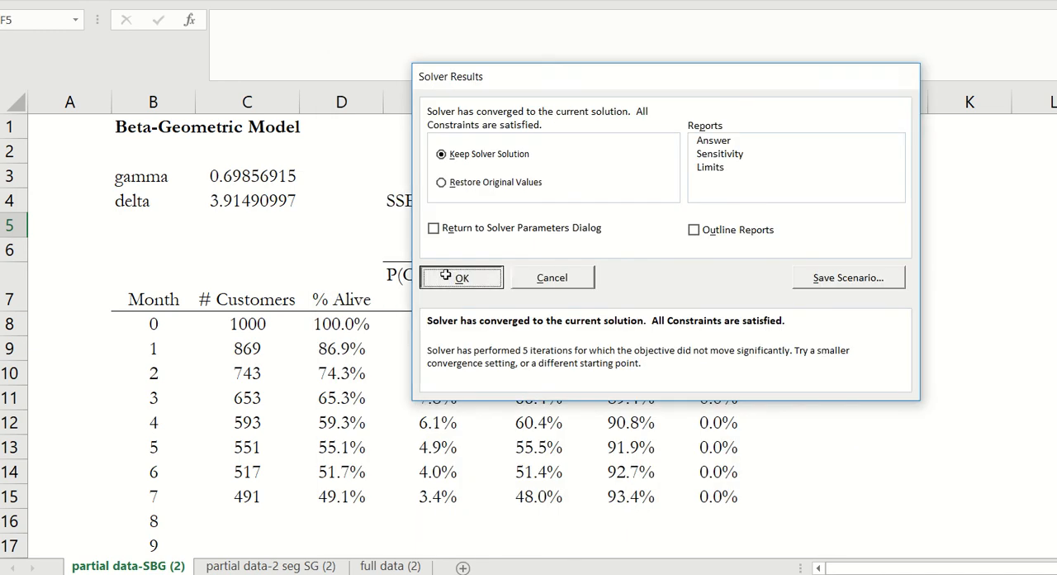
left_click(456, 278)
left_click(531, 201)
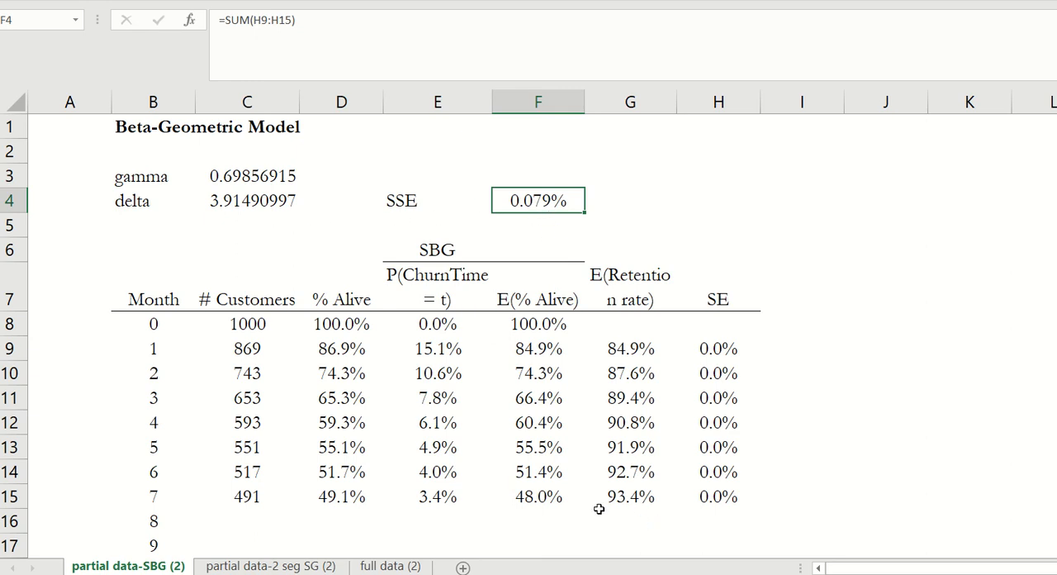
- Copy the month 7 P(ChurnTime = t), E(% Alive) and E(Retention rate) formulas in E15:G15 down to month 12 in row 20
scroll(417, 496, "down", 1)
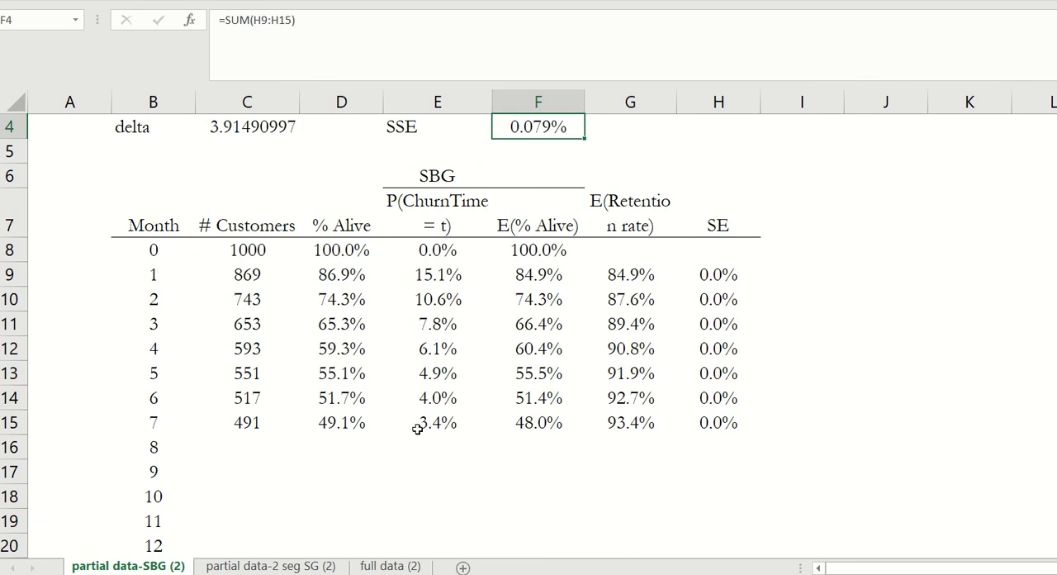
left_click_drag(430, 426, 611, 422)
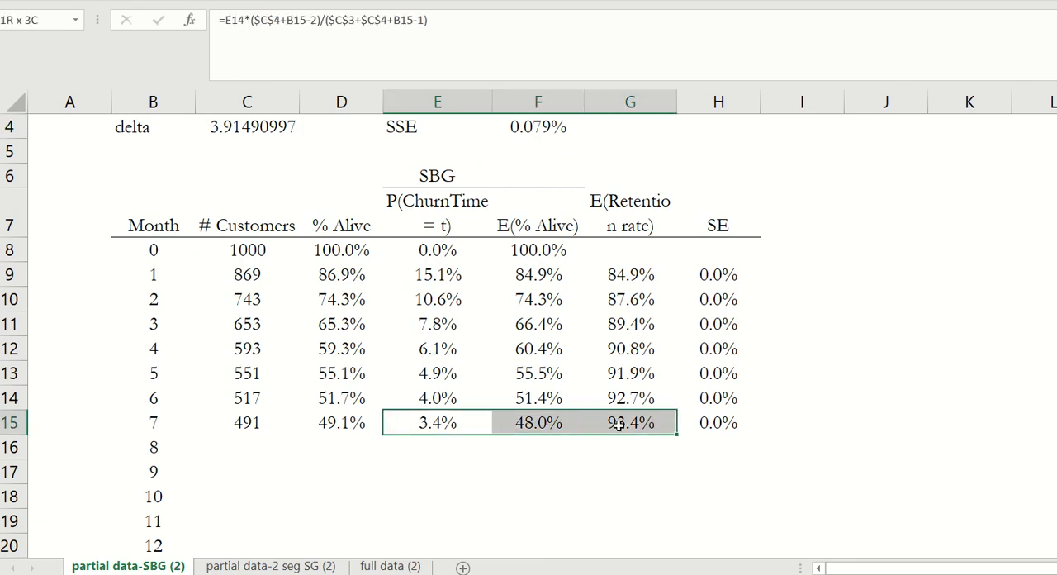
key("ctrl+c")
scroll(603, 459, "down", 1)
left_click(633, 476, "shift")
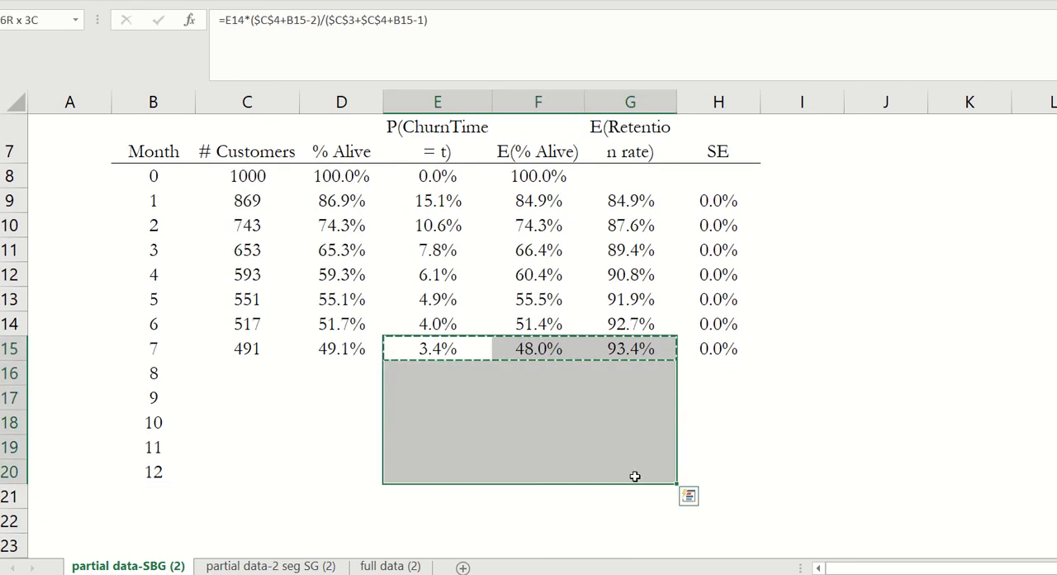
key("ctrl+v")
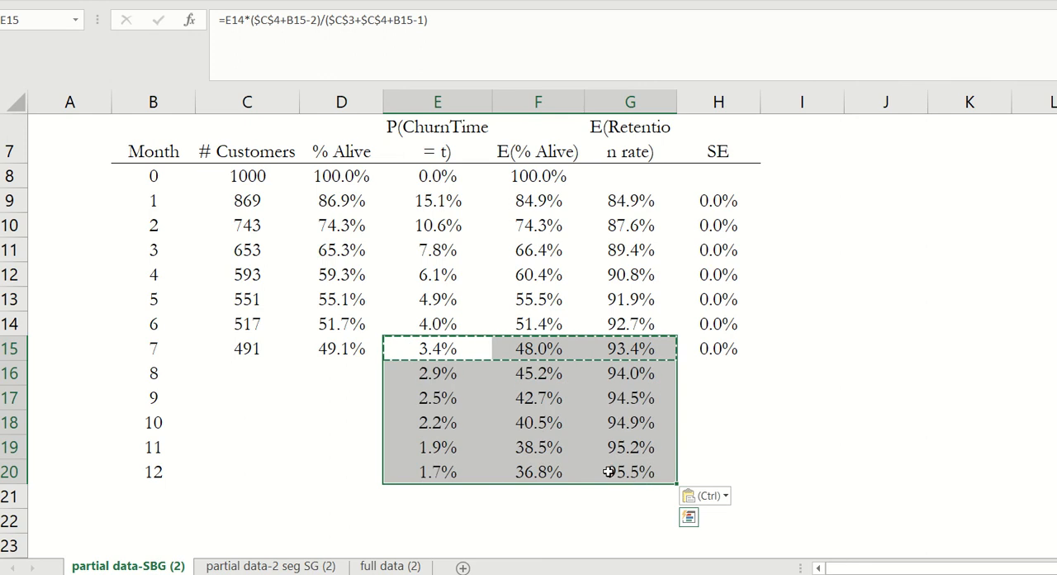
- Copy the month 8 to 12 customer counts from the full data (2) sheet into C16:C20 of partial data-SBG (2)
left_click(417, 567)
left_click_drag(195, 373, 192, 452)
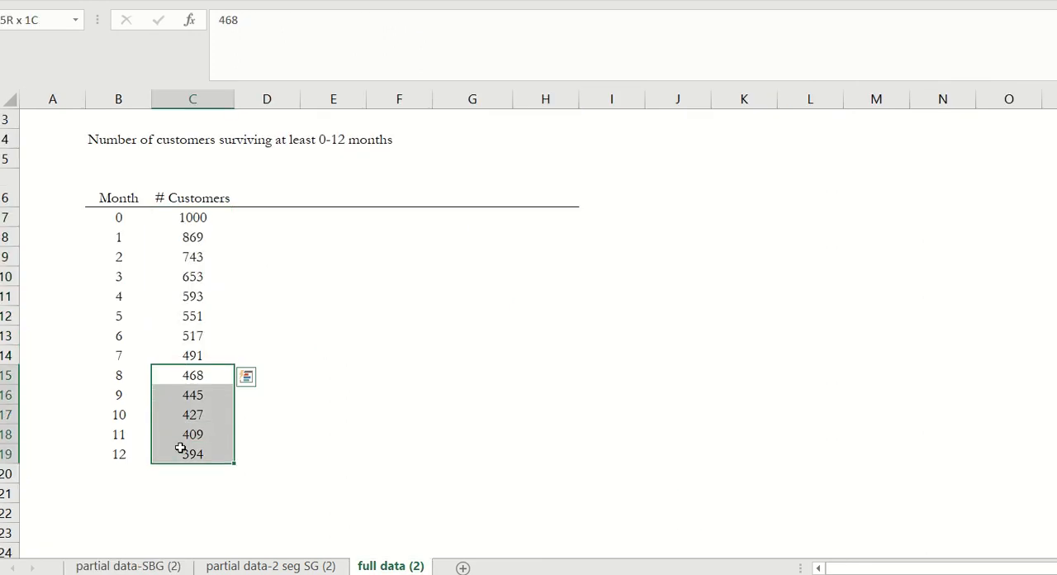
key("ctrl+c")
left_click(128, 566)
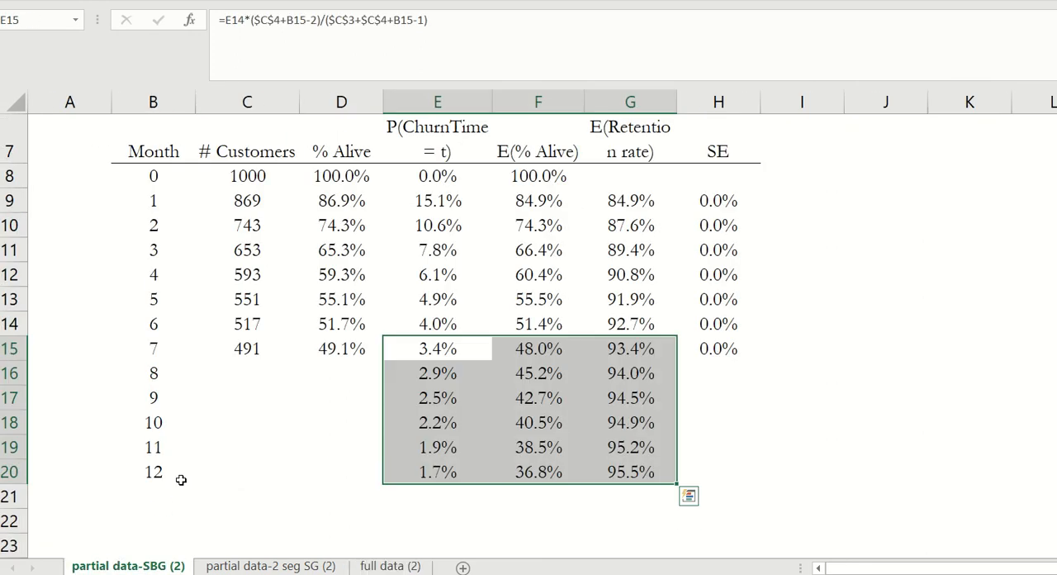
left_click(234, 365)
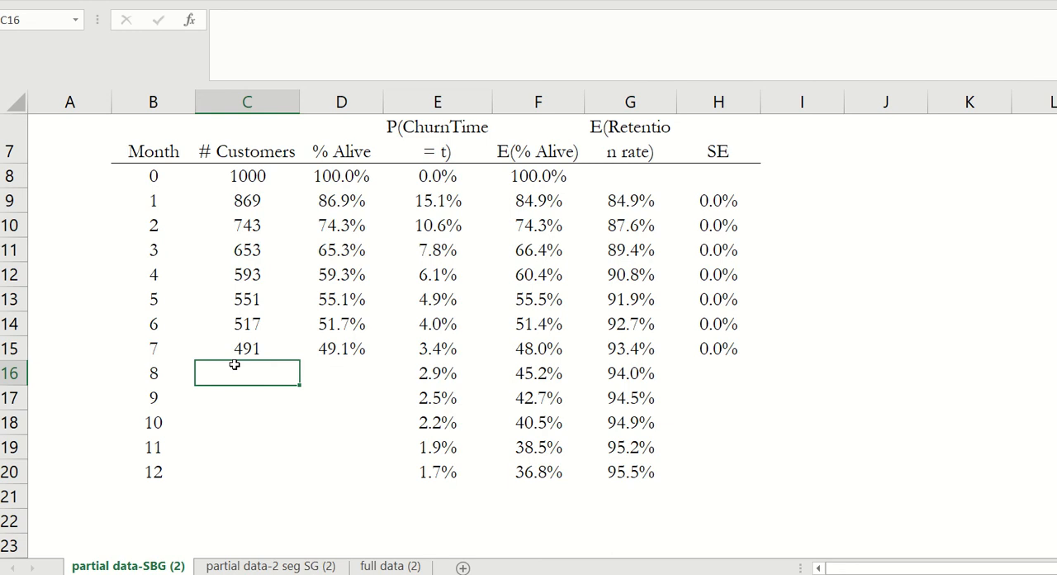
key("ctrl+alt+v")
key("Return")
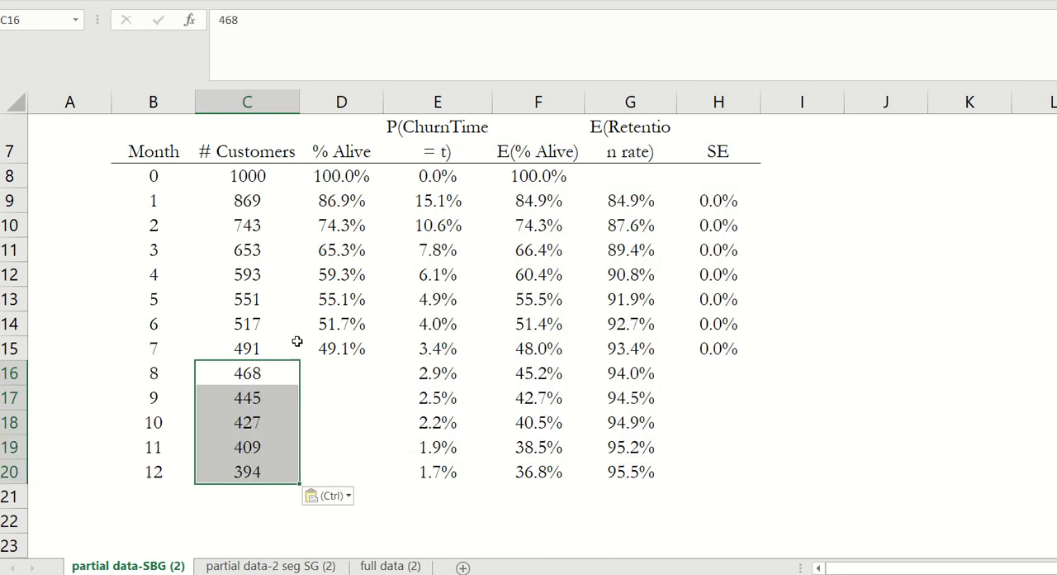
- Copy the % Alive formula from D15 down through month 12 in D20
left_click(353, 348)
key("ctrl+c")
left_click(338, 468, "shift")
key("ctrl+v")
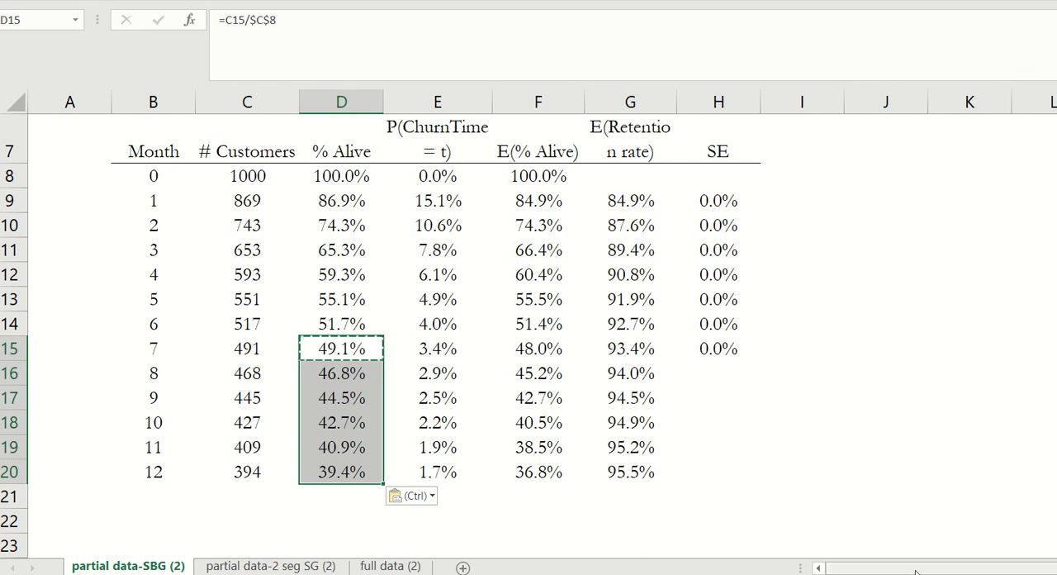
- Compare the customer survival and retention rate charts of the SBG model with those on the partial data-2 seg SG (2) sheet
left_click_drag(916, 568, 1056, 570)
scroll(47, 373, "down", 5)
scroll(94, 363, "down", 1)
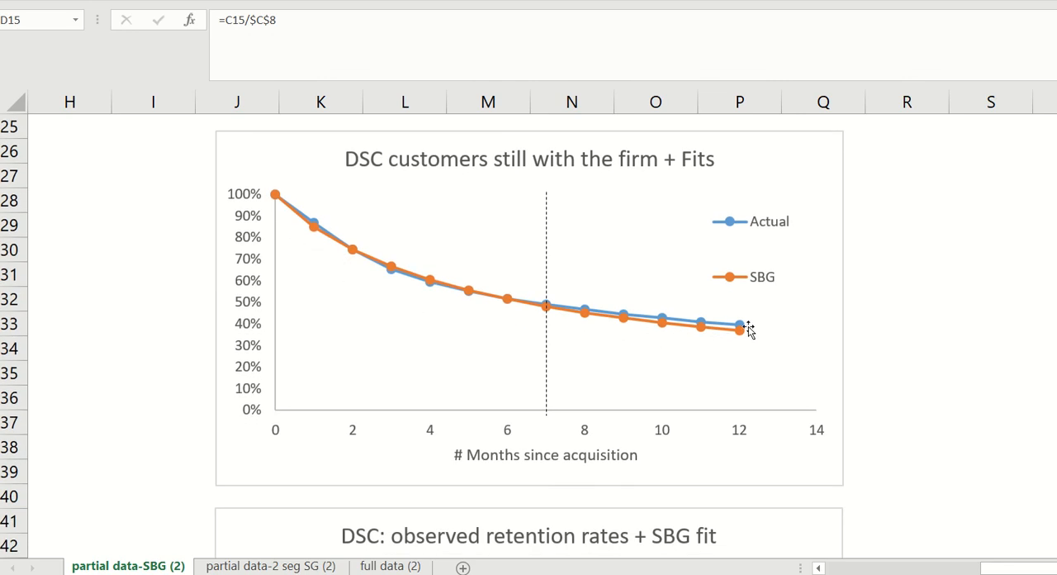
scroll(211, 441, "down", 4)
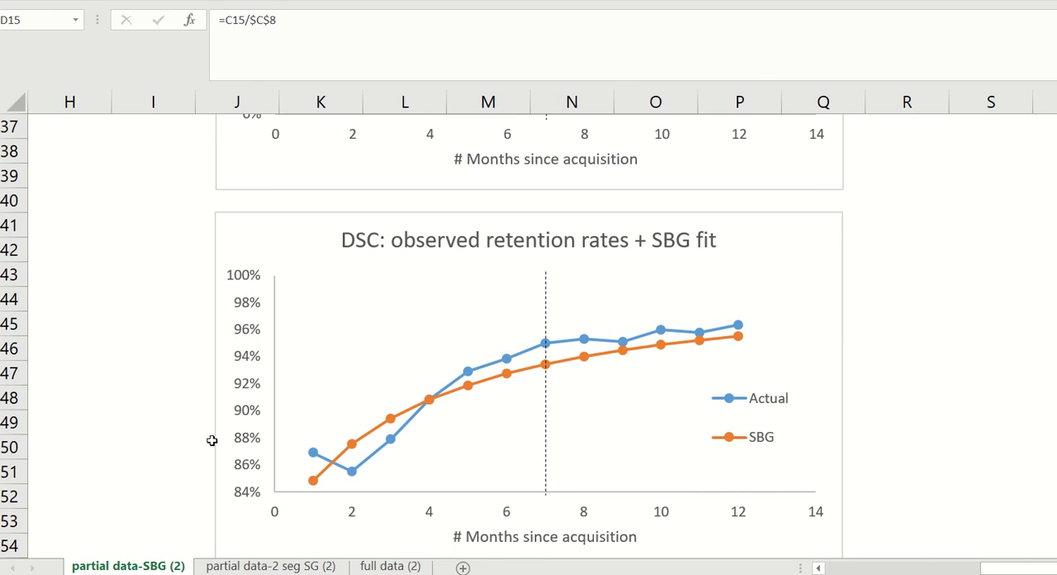
scroll(211, 440, "up", 4)
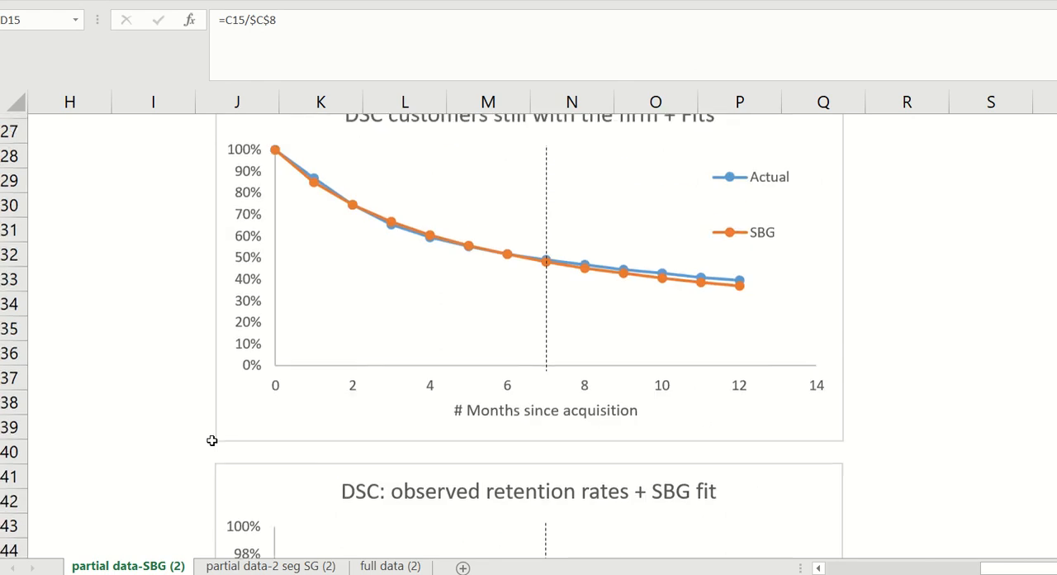
left_click(252, 567)
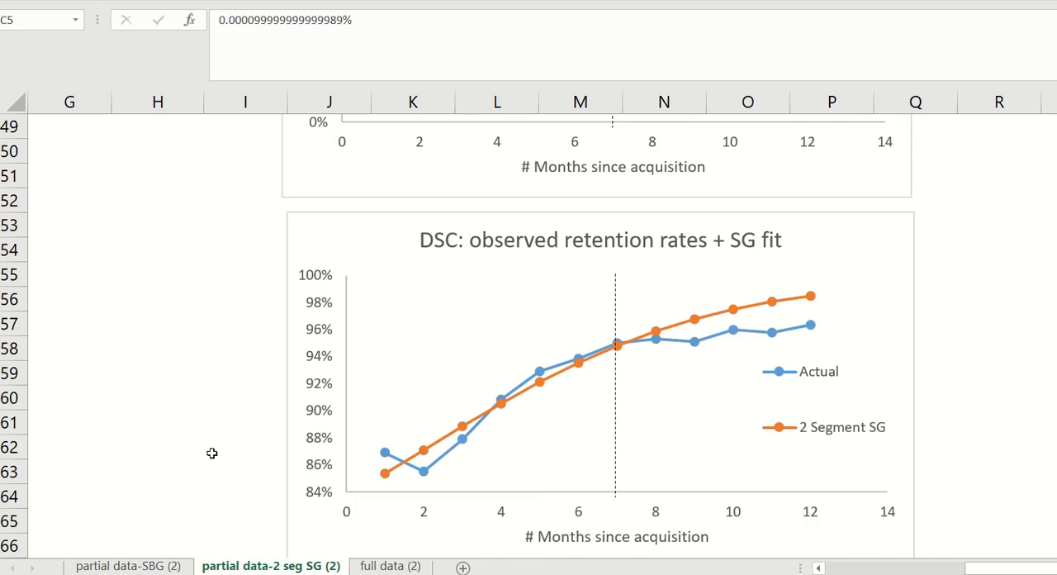
left_click(128, 566)
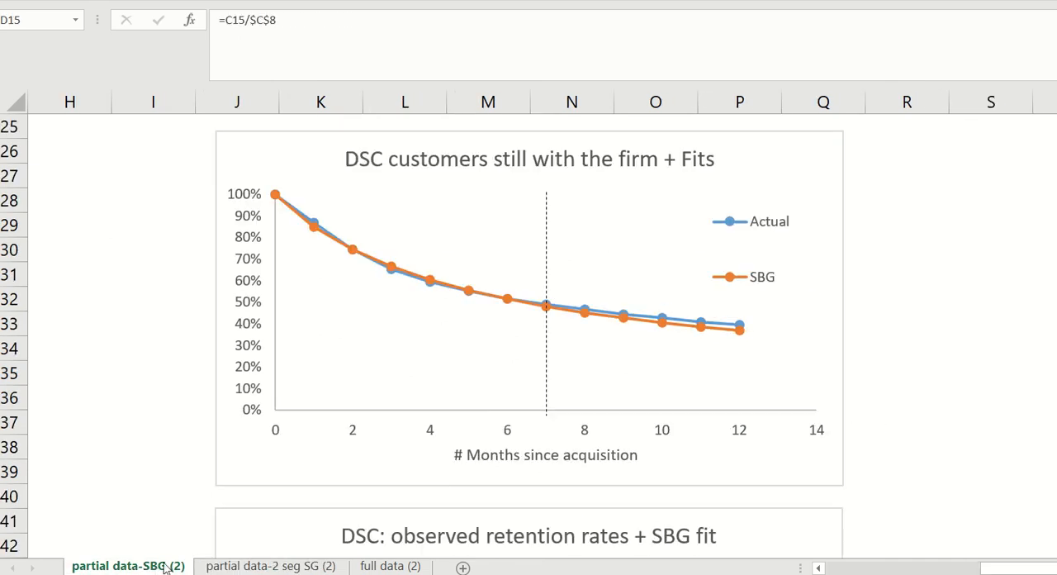
left_click(281, 567)
scroll(177, 372, "up", 1)
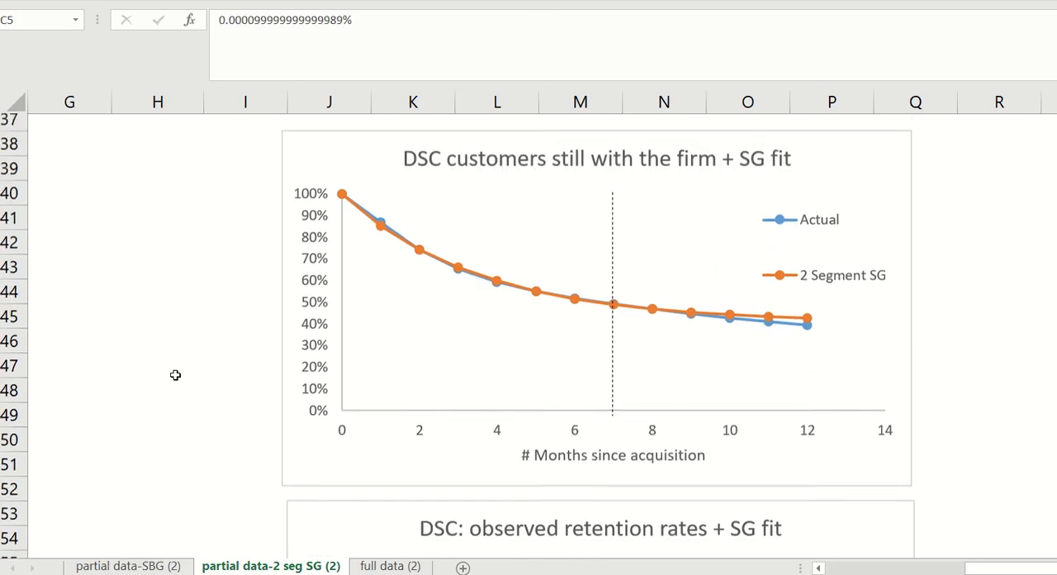
- Compare the SBG model's gamma and delta parameters in C3:C4 with the two-segment model's pi1, theta1 and theta2 in C3:C5
left_click(128, 566)
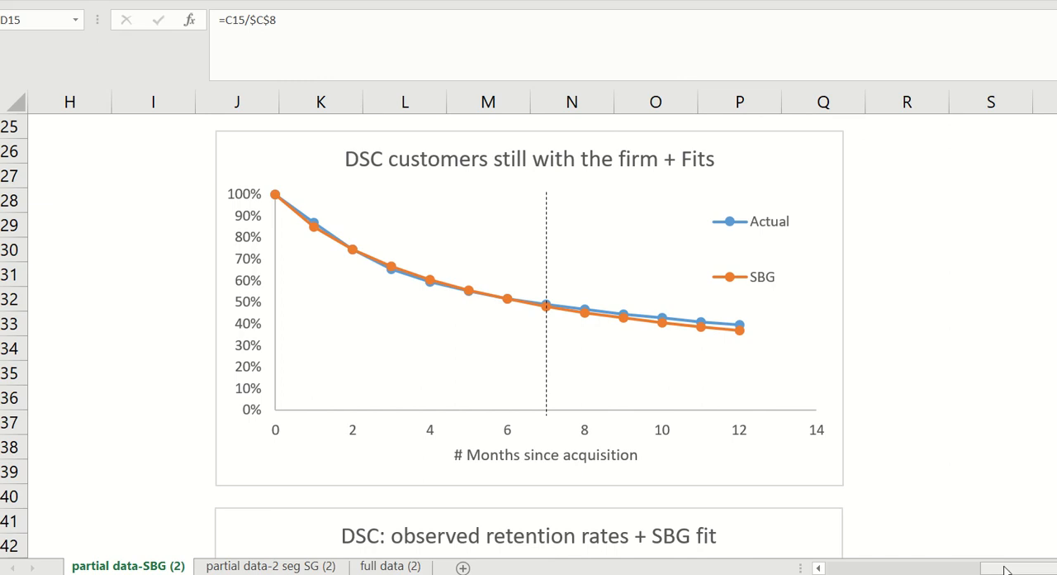
left_click_drag(1015, 567, 983, 567)
scroll(484, 386, "up", 5)
scroll(483, 386, "up", 3)
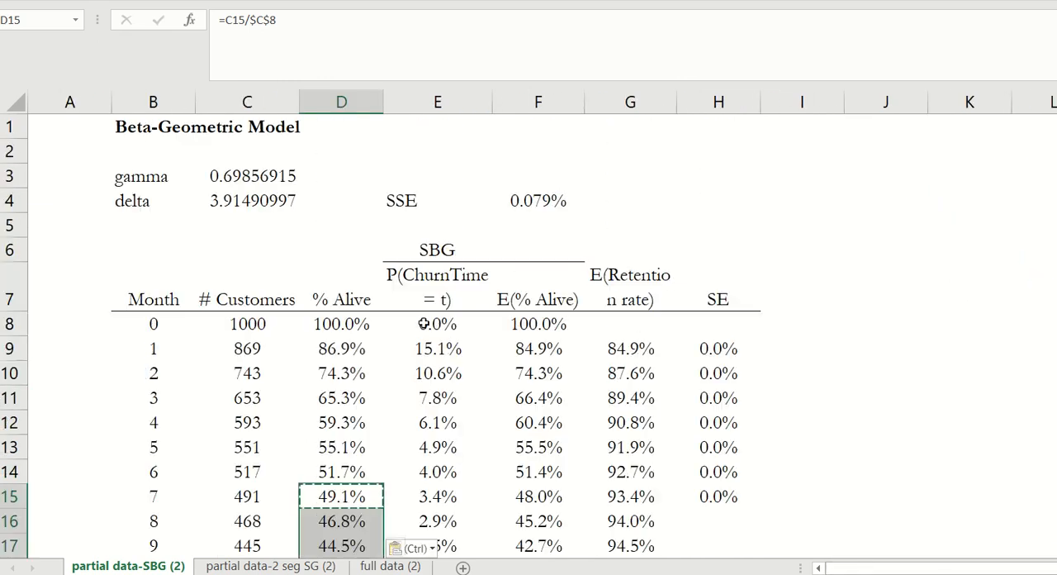
left_click_drag(248, 176, 245, 198)
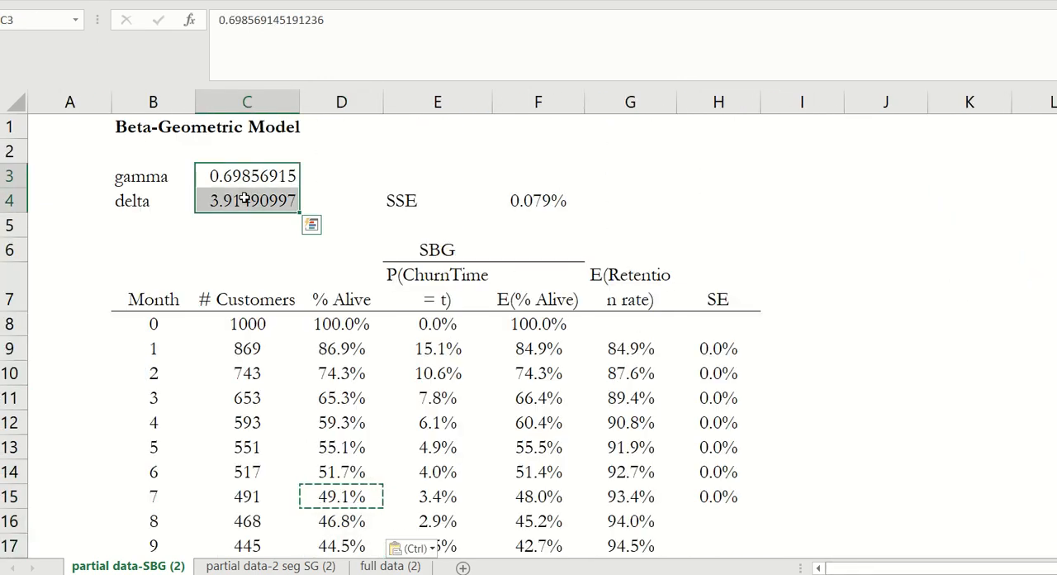
left_click(276, 566)
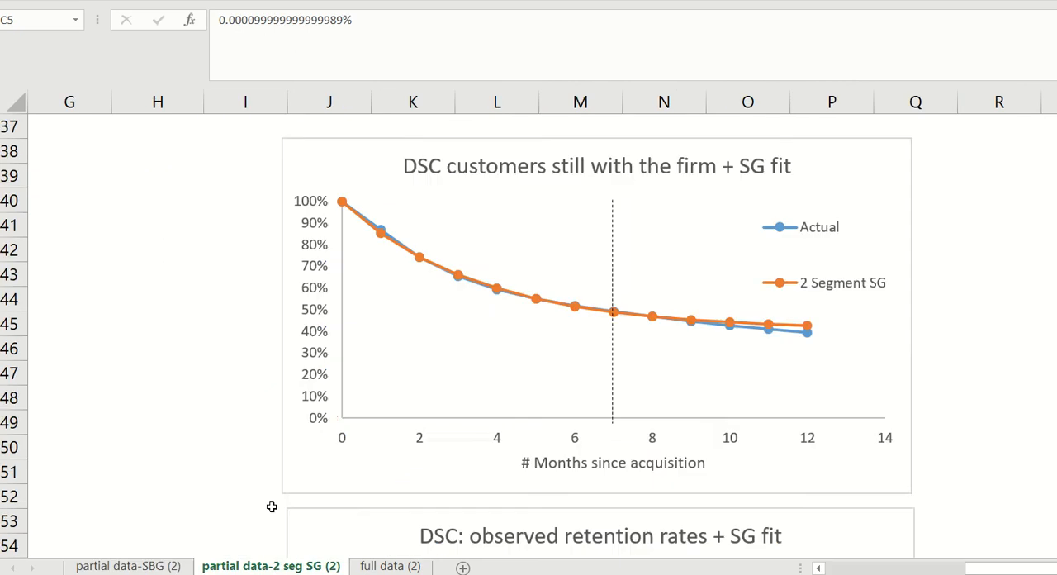
scroll(219, 371, "up", 11)
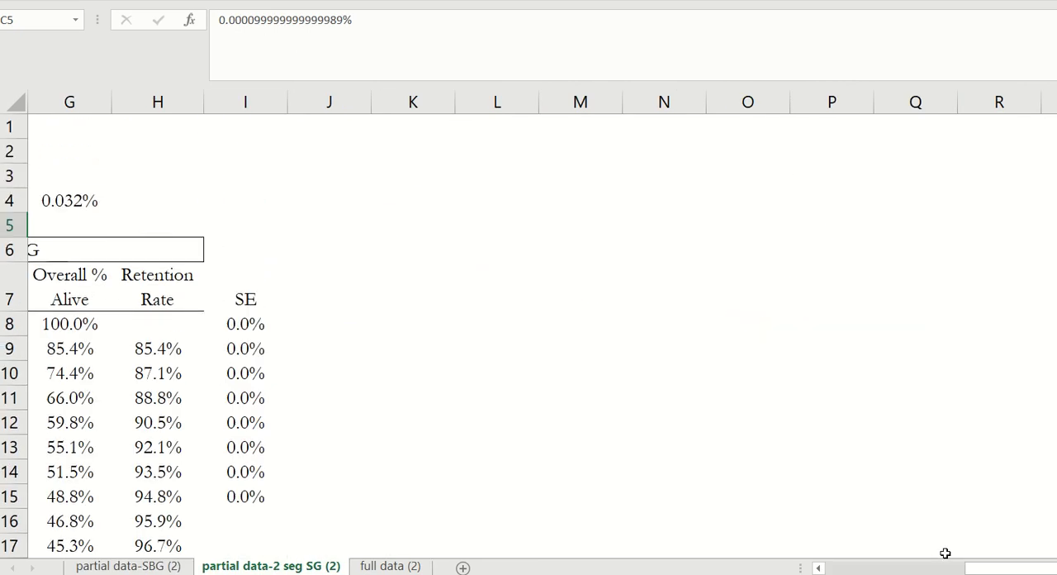
left_click_drag(970, 567, 802, 566)
left_click_drag(209, 173, 252, 229)
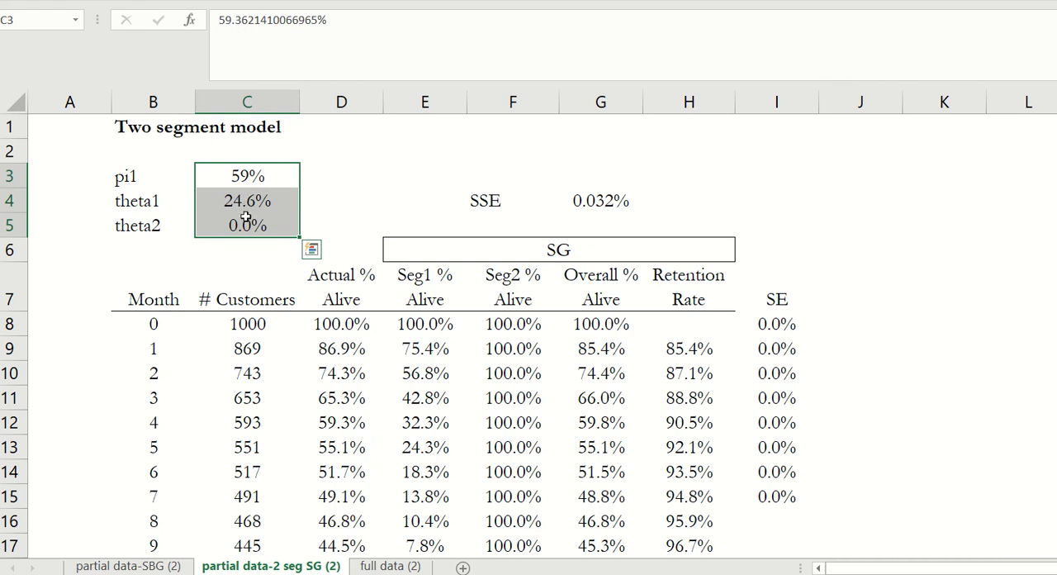
left_click(130, 567)
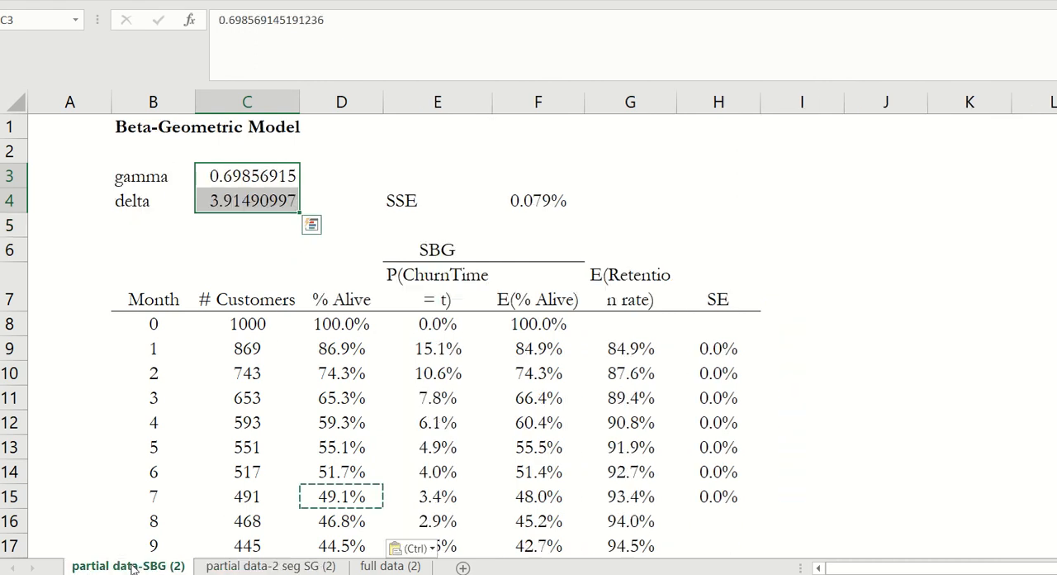